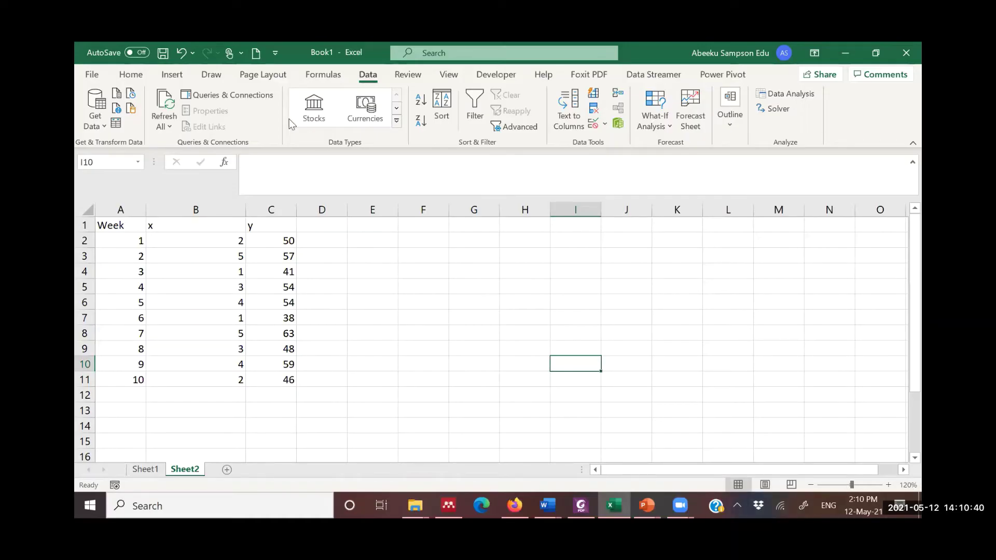
- Look over the Week, x and y data in A1:C11 and slightly widen the y column
drag(120, 227, 273, 378)
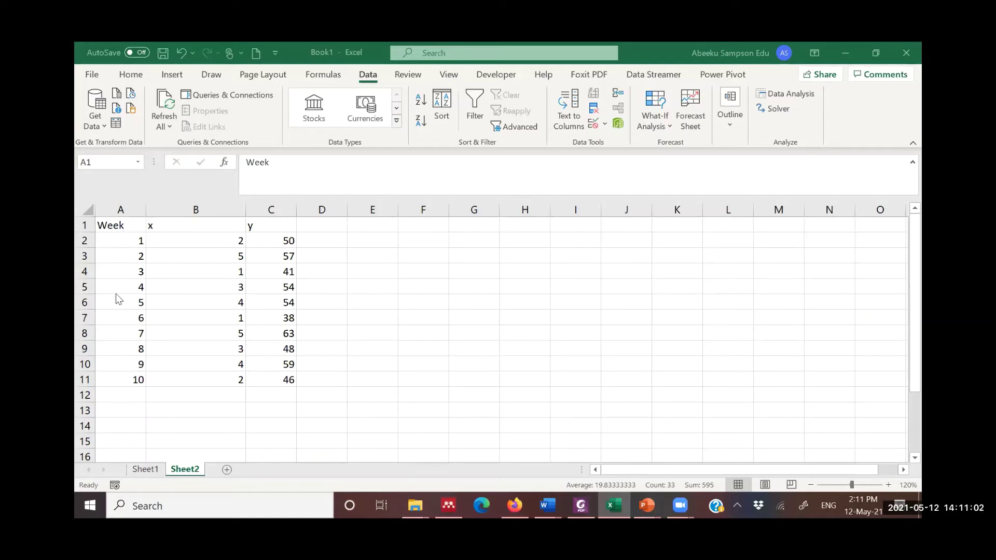
key(ctrl+a)
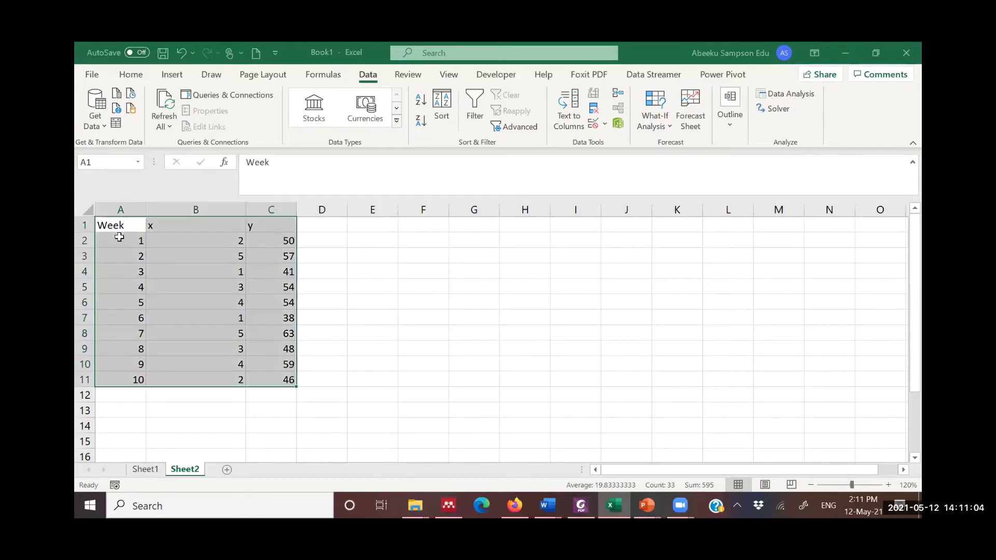
click(127, 311)
click(188, 226)
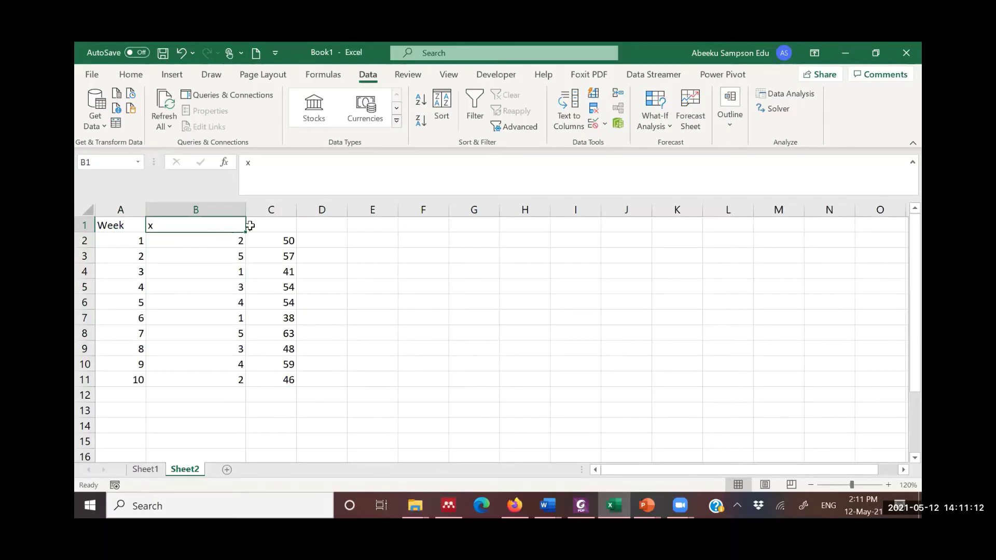
click(265, 225)
drag(297, 209, 301, 210)
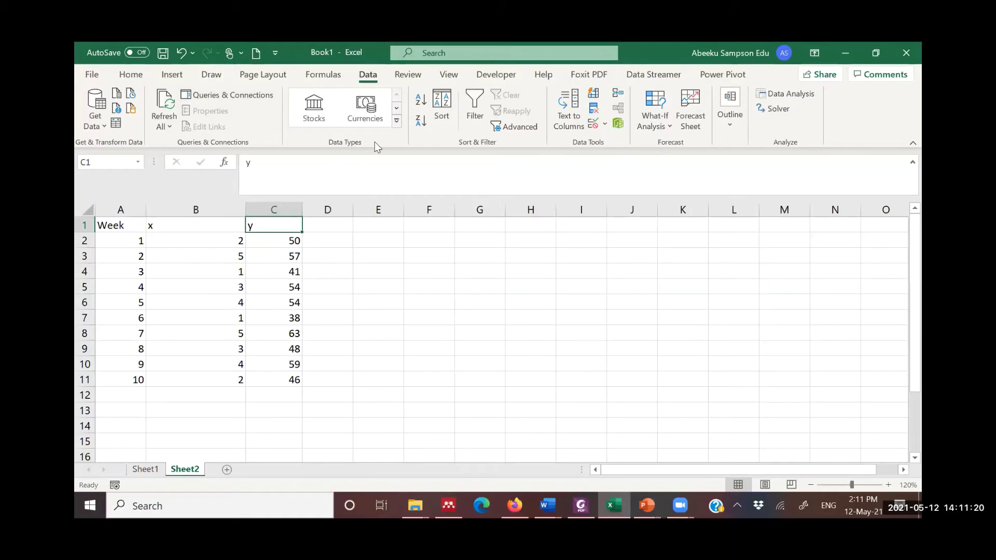
- Open the Correlation tool from the Data Analysis tools
click(138, 81)
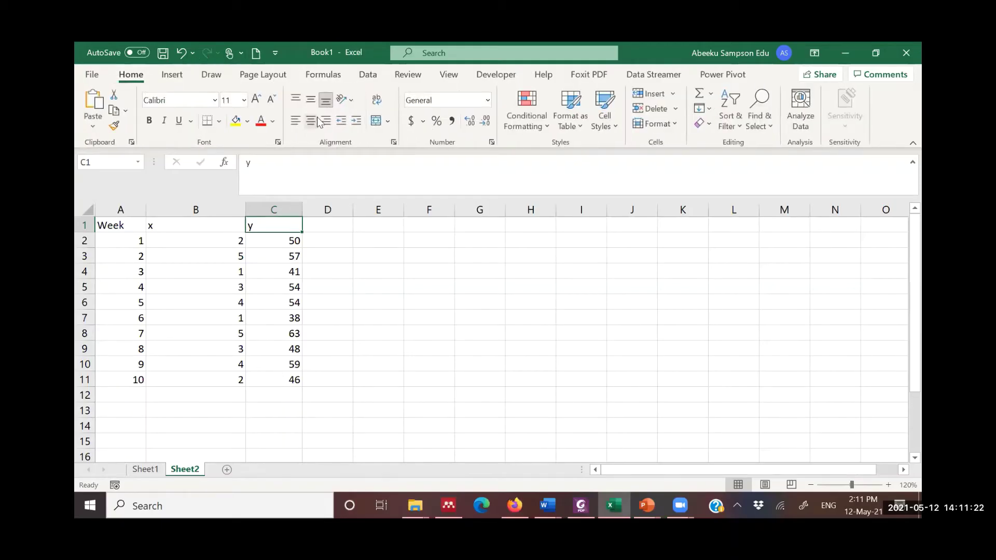
click(377, 81)
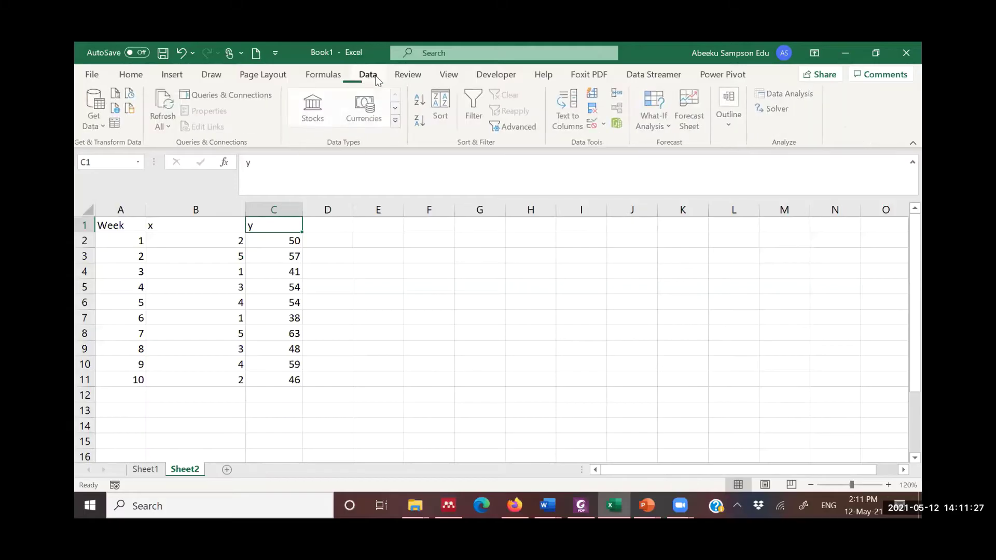
click(761, 93)
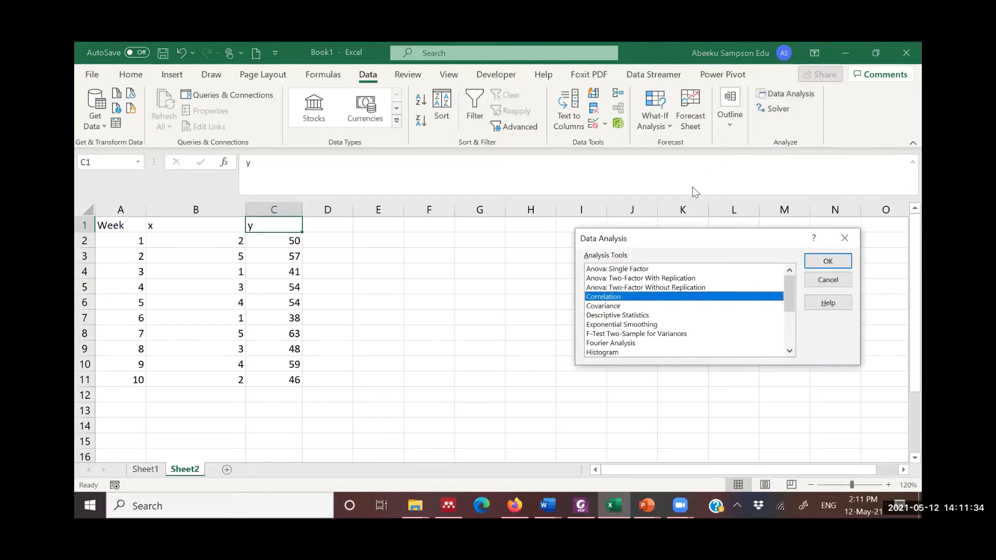
drag(712, 238, 723, 171)
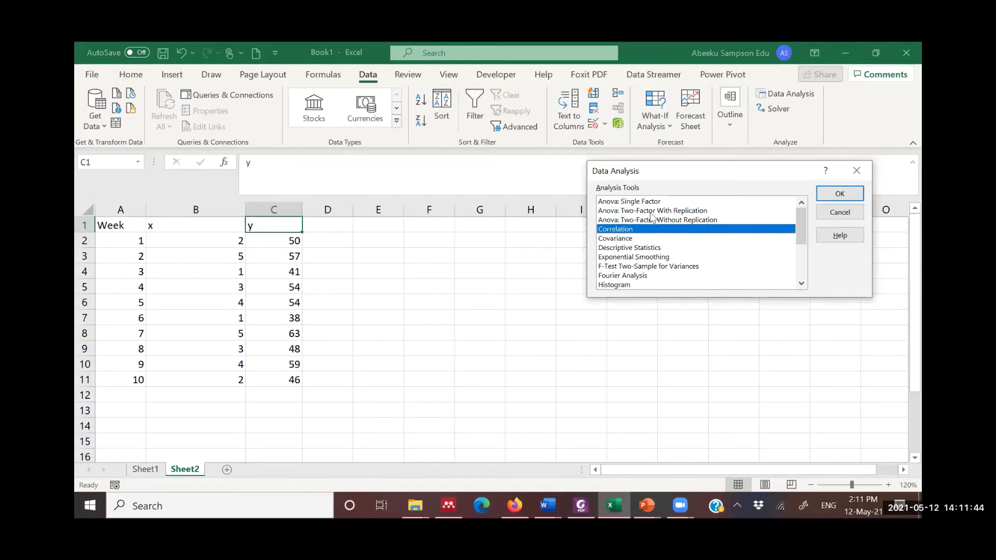
click(841, 194)
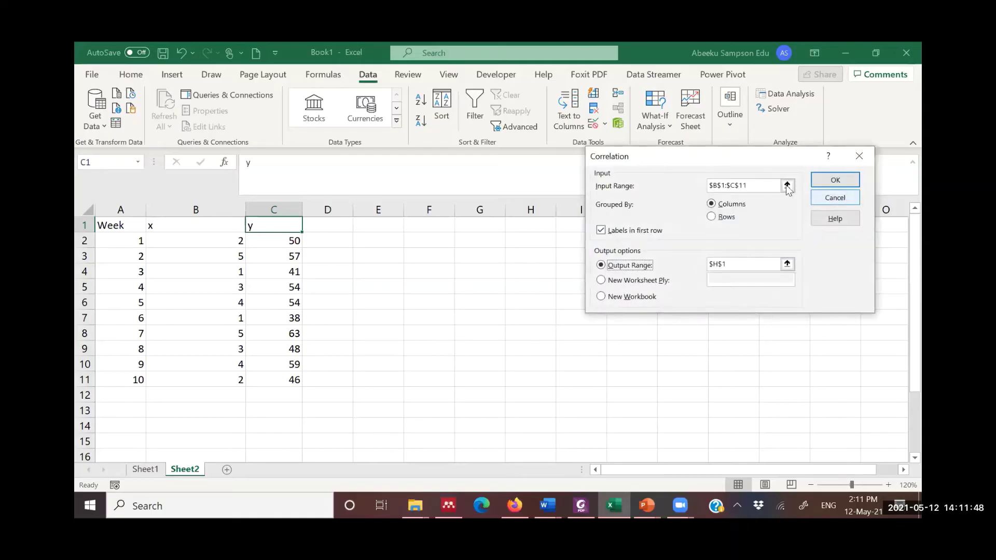
- Clear the Correlation tool's stored input range and output range, and turn off Labels in first row
drag(706, 181, 707, 184)
key(BackSpace)
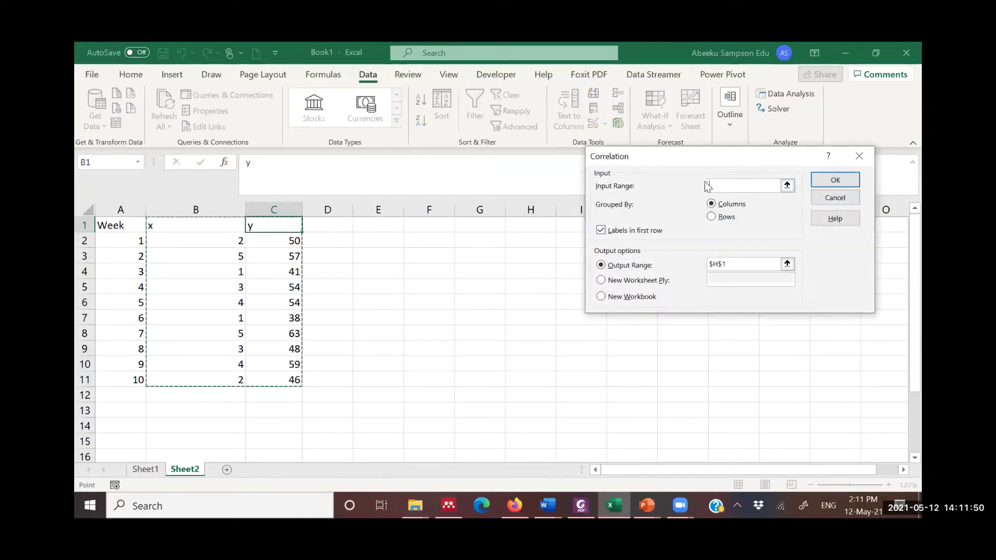
click(737, 264)
drag(727, 264, 709, 264)
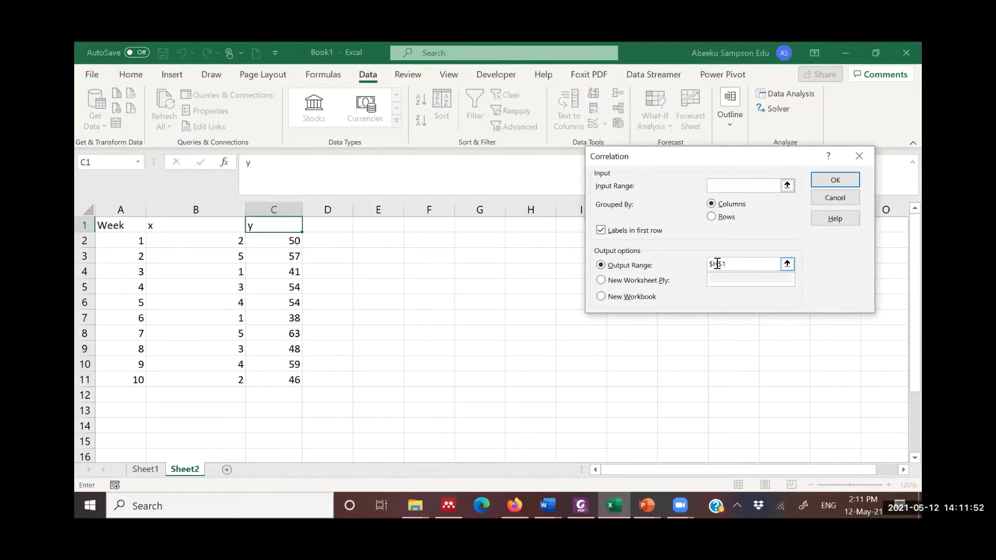
key(BackSpace)
click(603, 229)
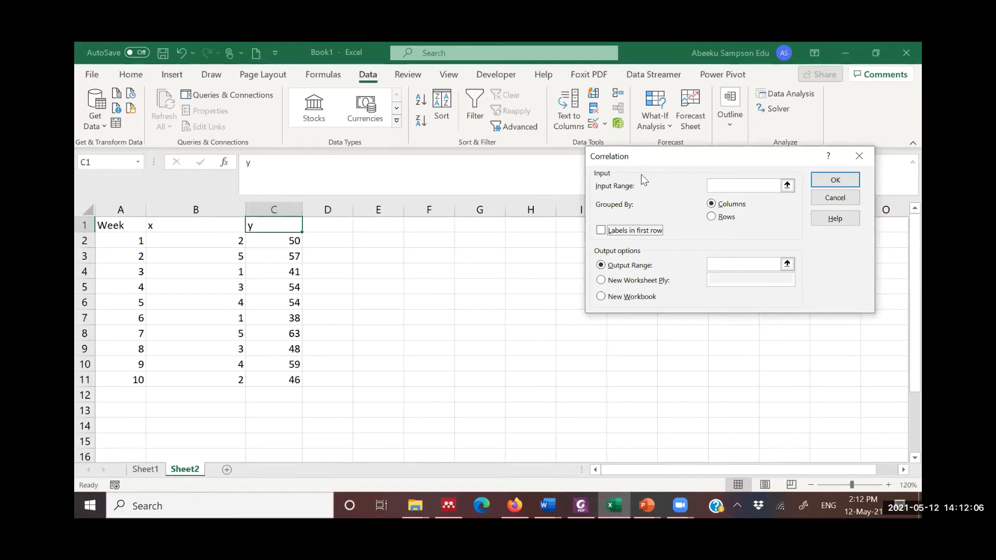
- Set the correlation input range to B1:C11, covering the x and y columns, with Labels in first row enabled
click(726, 185)
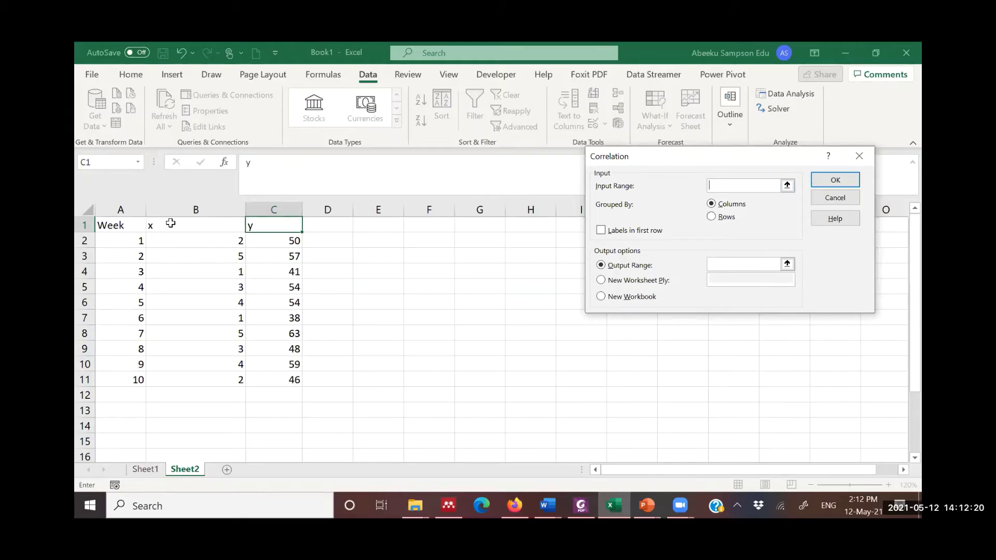
drag(171, 223, 261, 374)
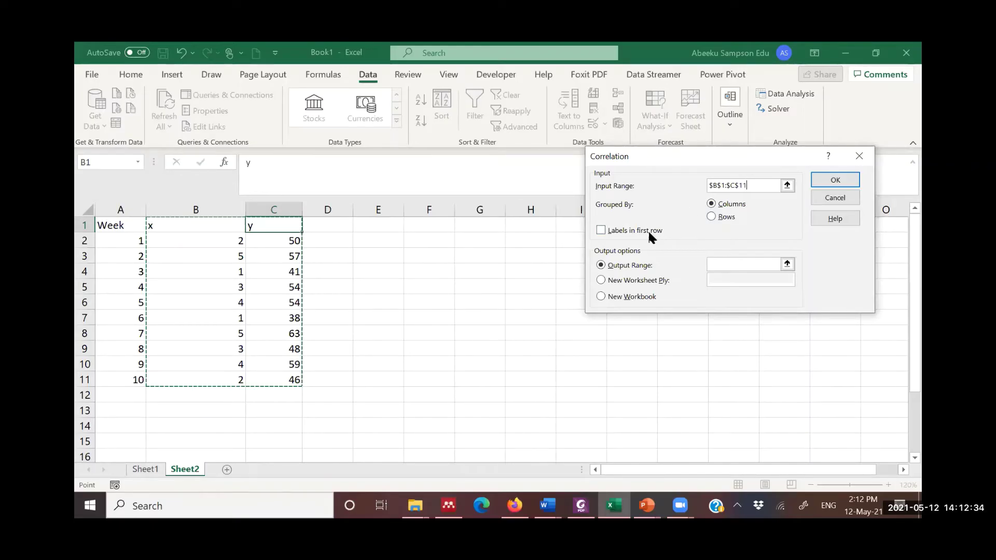
click(602, 230)
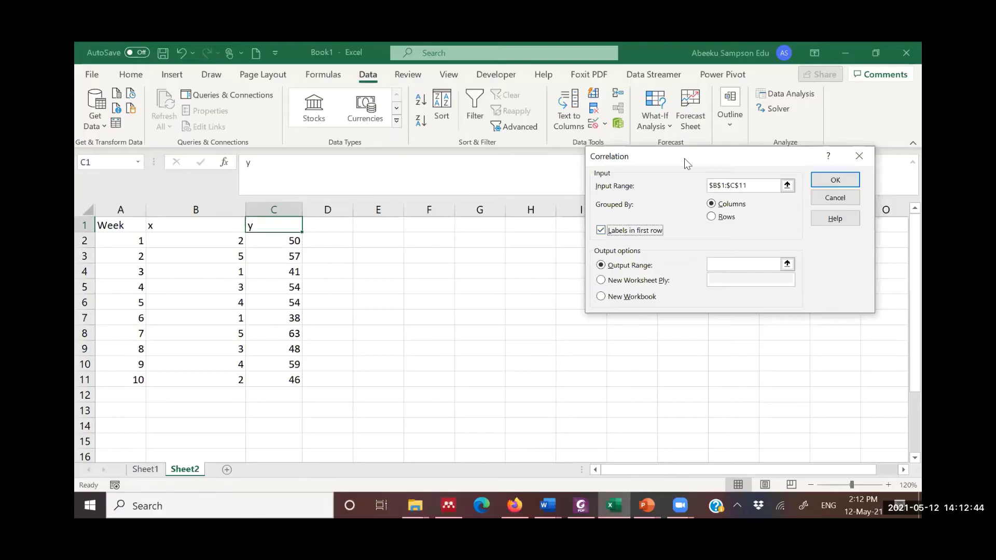
- Set the correlation output range to cell F1 and run the analysis
drag(684, 158, 693, 230)
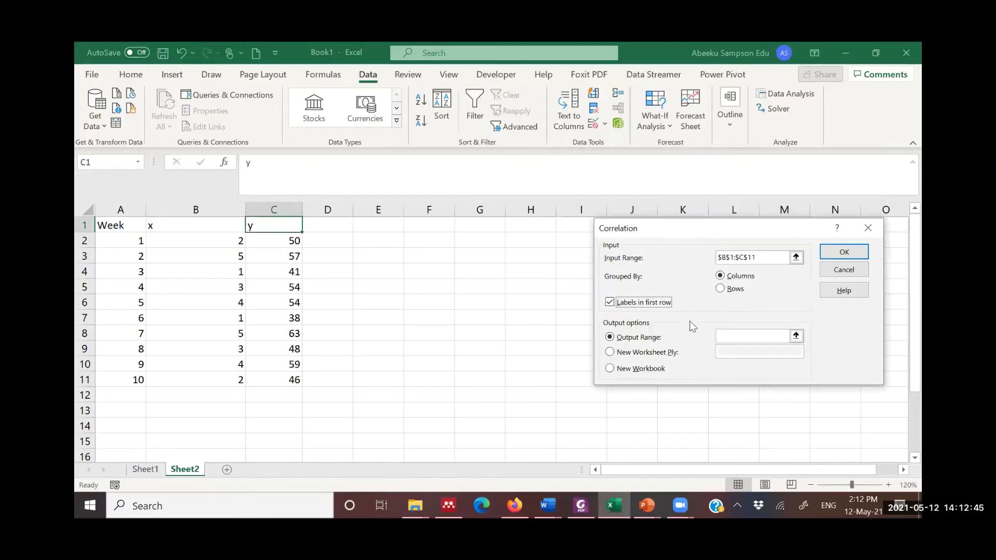
click(720, 334)
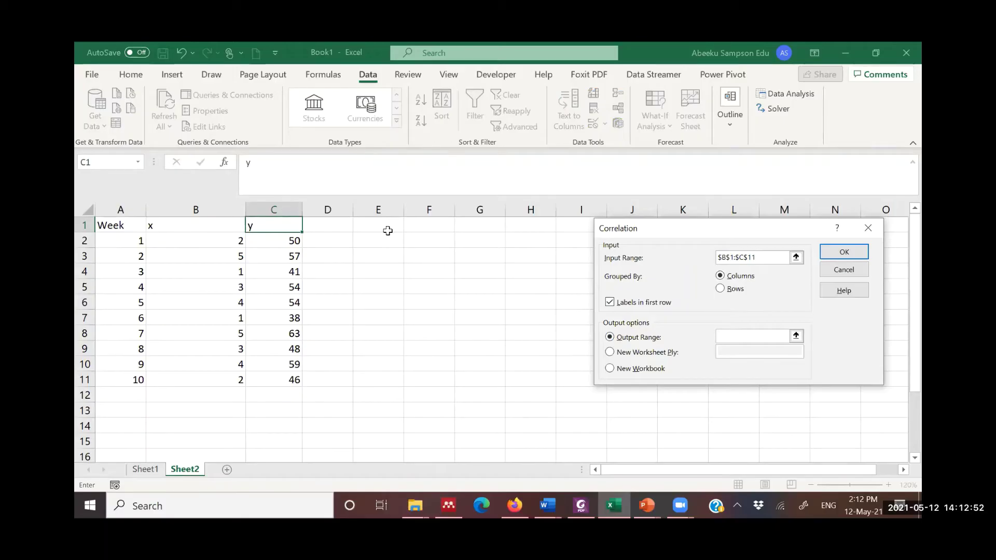
click(432, 229)
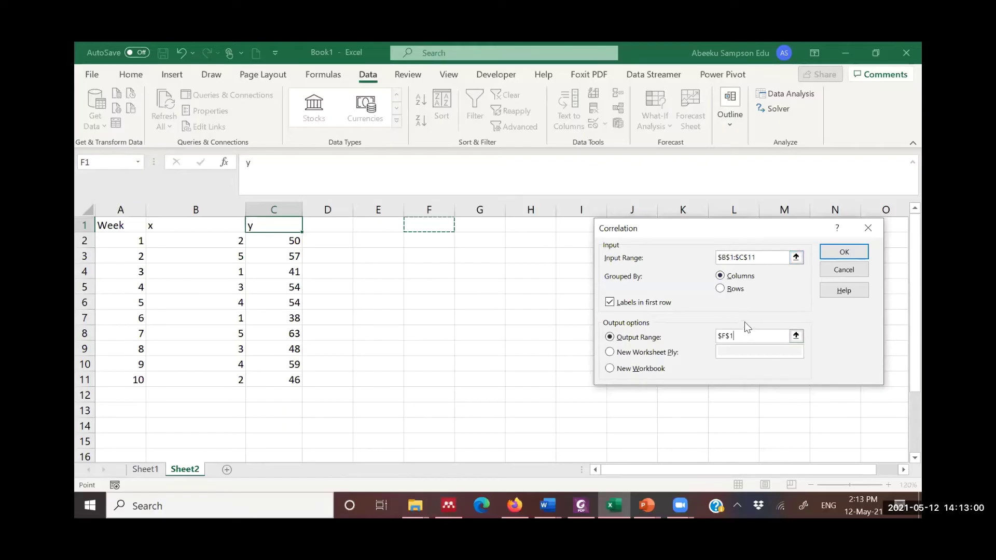
click(842, 252)
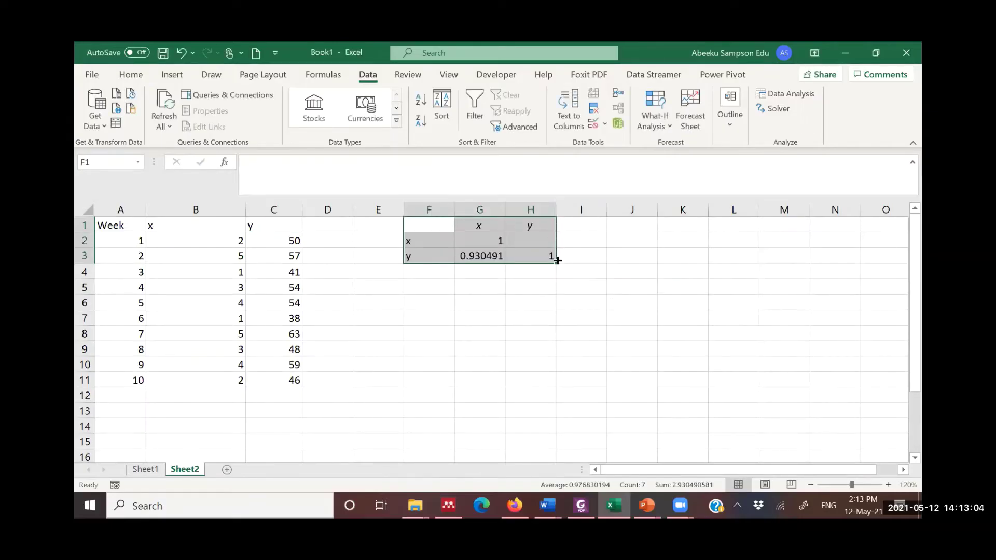
- Examine the correlation matrix in F1:H3, checking the x with x, y with x and y with y entries
click(447, 226)
drag(444, 226, 565, 257)
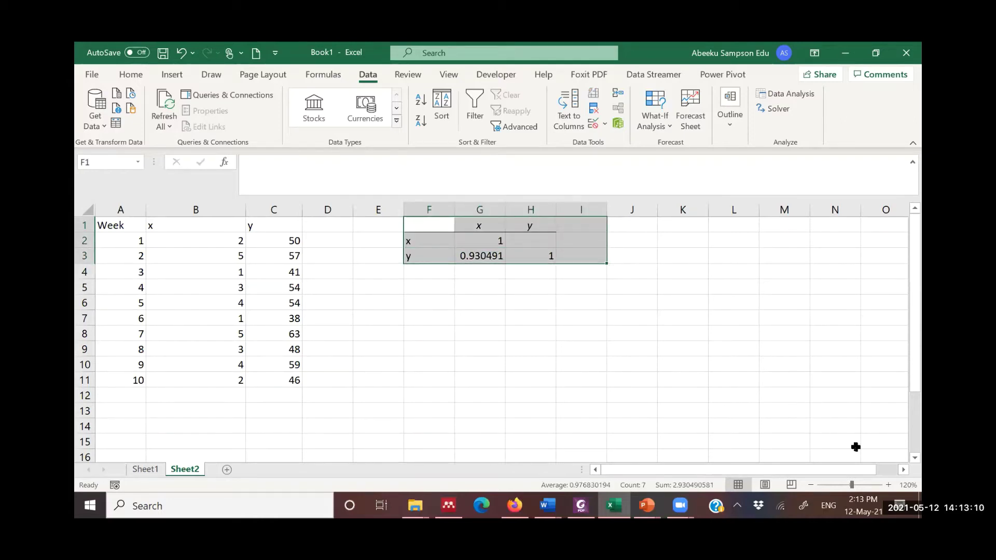
click(889, 485)
click(889, 485)
click(888, 485)
click(889, 485)
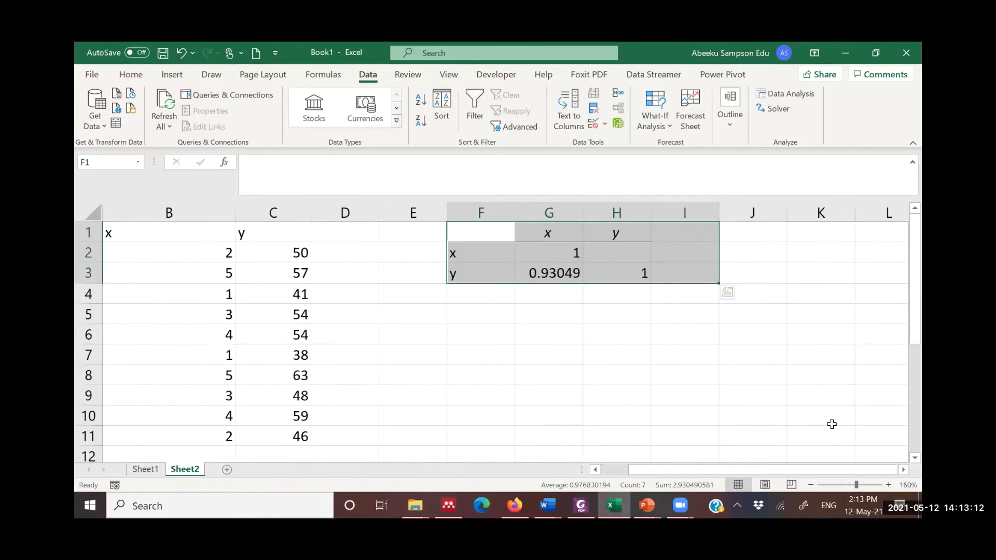
click(646, 314)
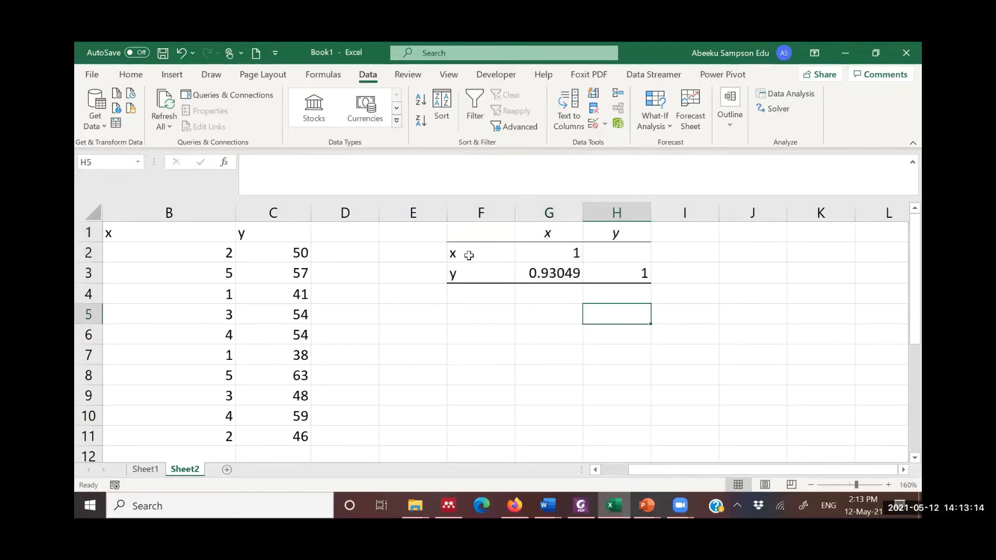
click(467, 254)
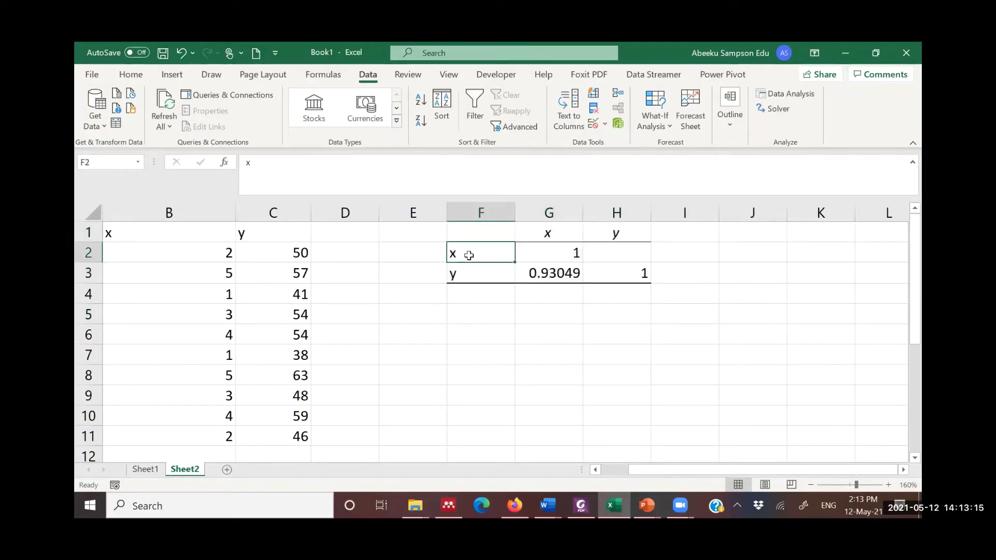
click(549, 233)
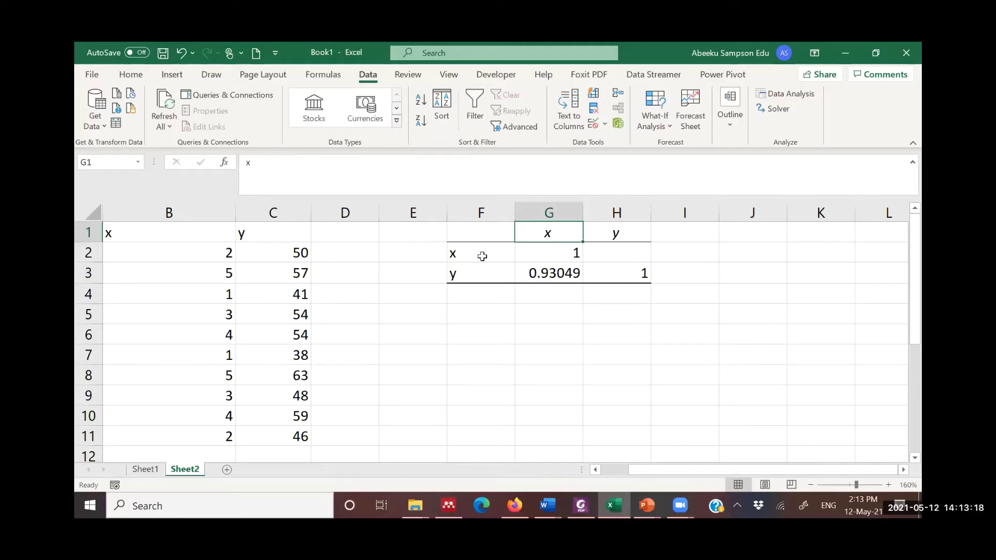
click(481, 257)
click(558, 234)
click(551, 254)
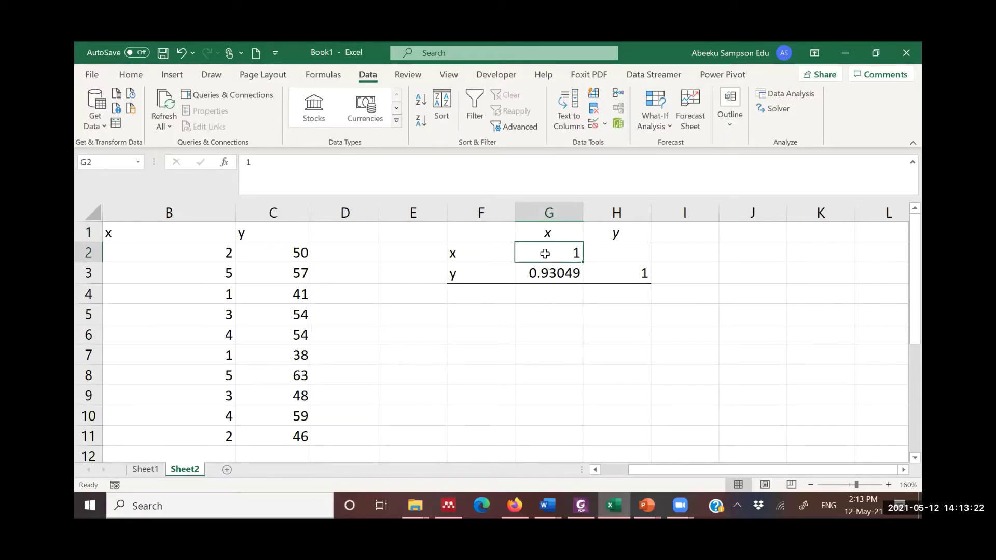
click(473, 254)
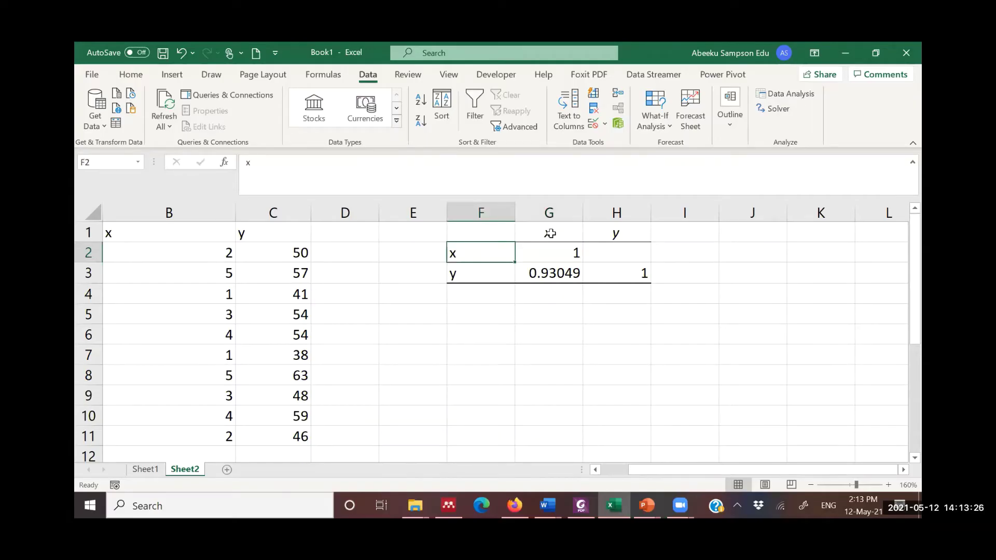
click(550, 234)
click(553, 254)
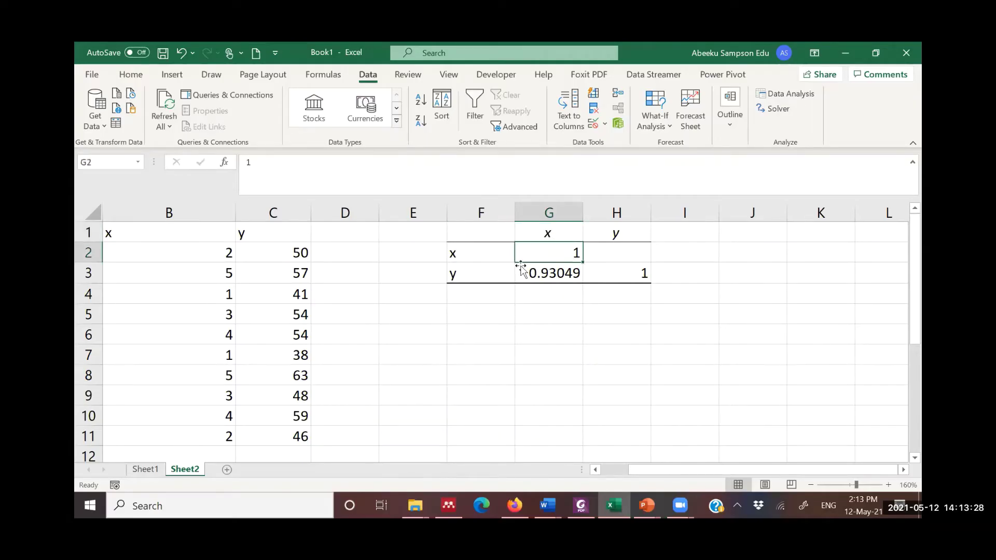
click(466, 276)
click(546, 233)
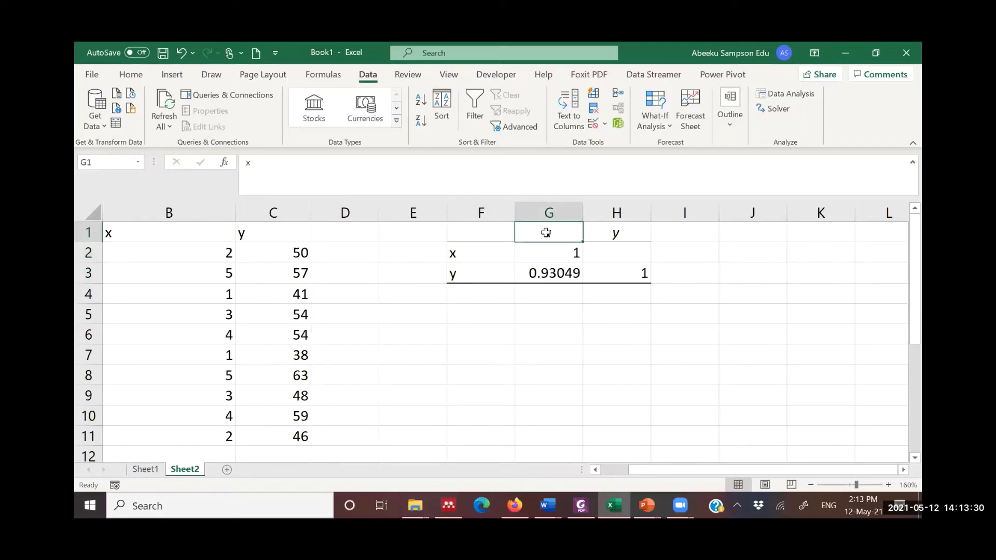
click(555, 275)
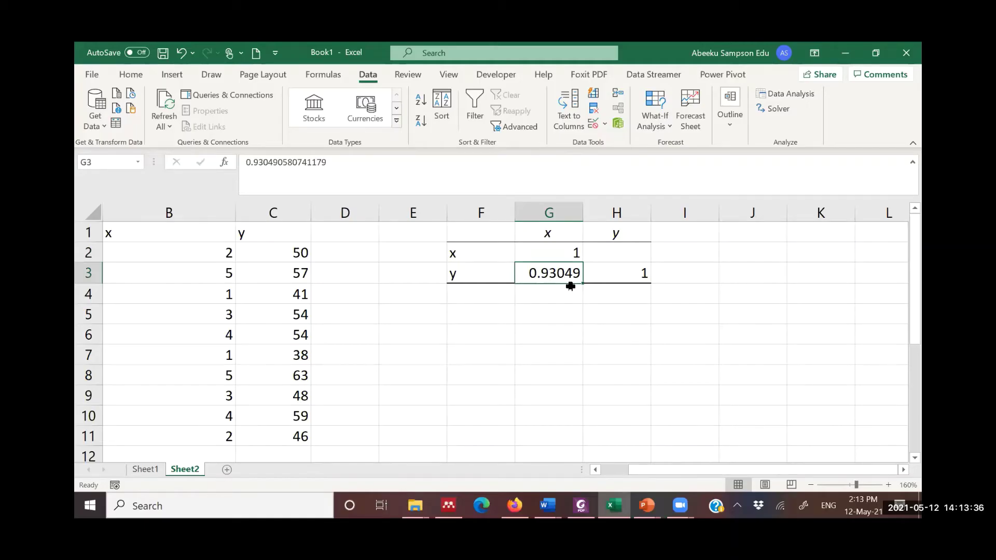
click(628, 269)
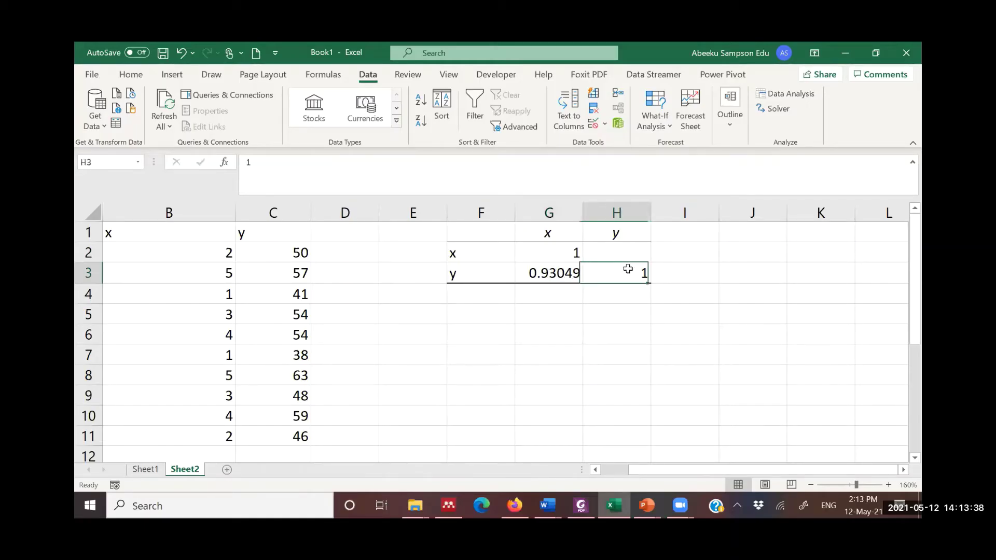
click(534, 273)
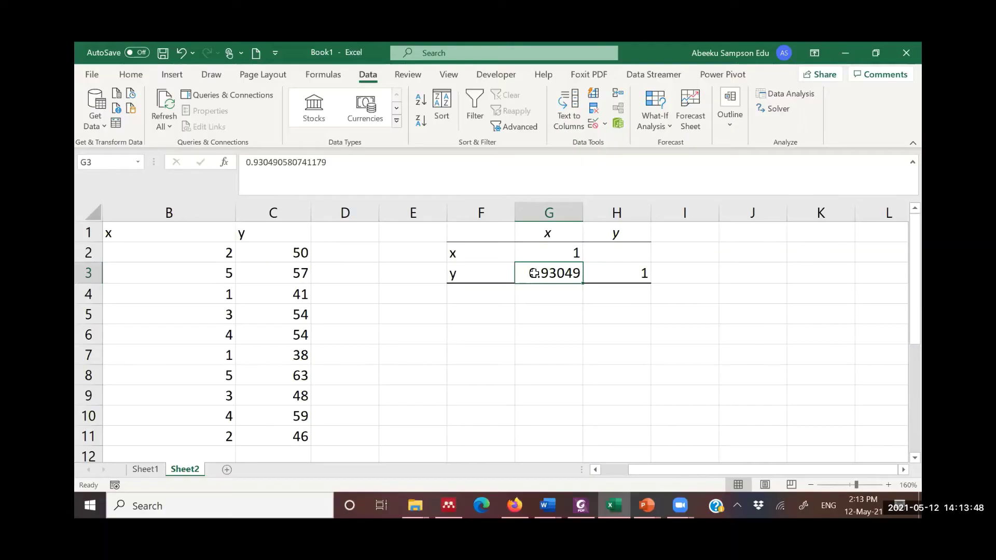
- Switch to the PowerPoint presentation and start the slide show from the "Example: Test Solution" slide
click(647, 506)
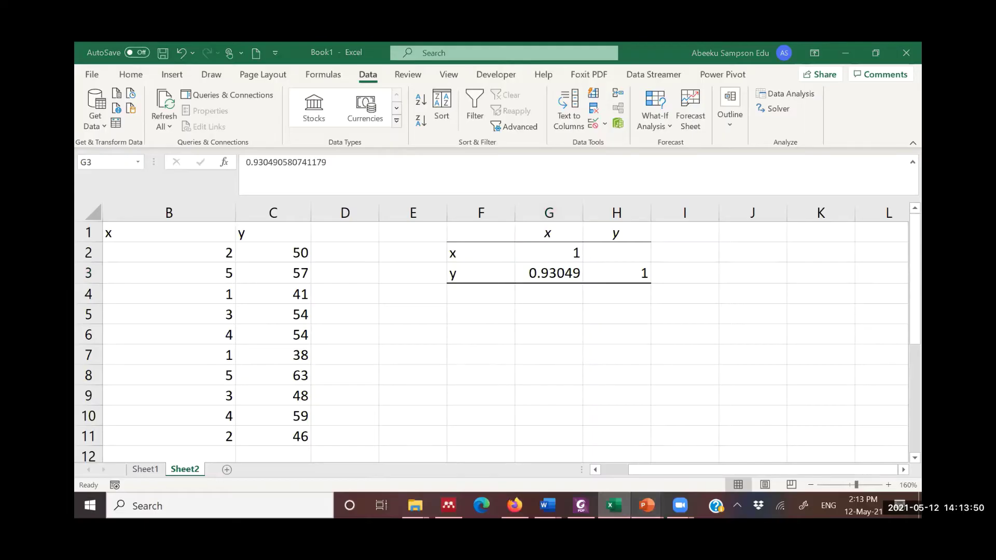
click(696, 456)
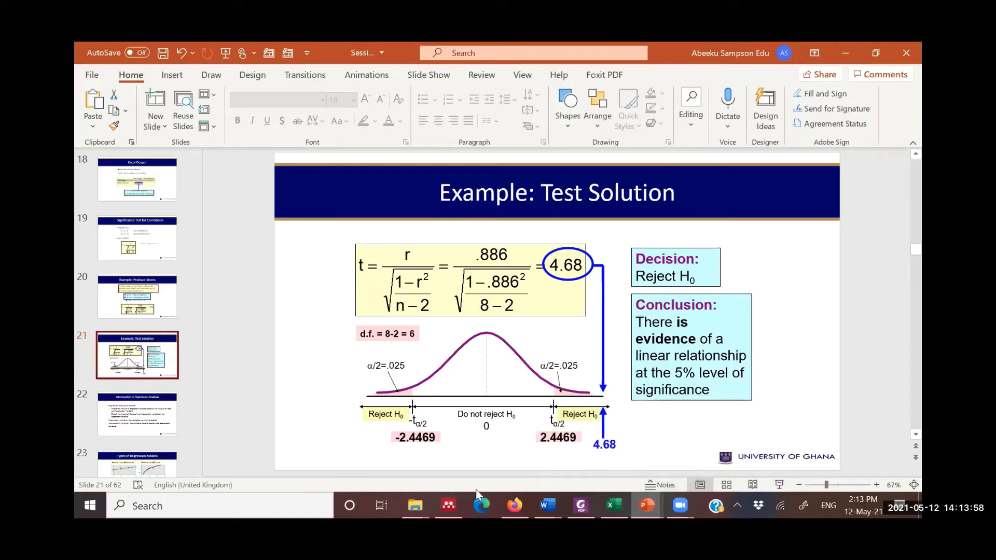
click(778, 485)
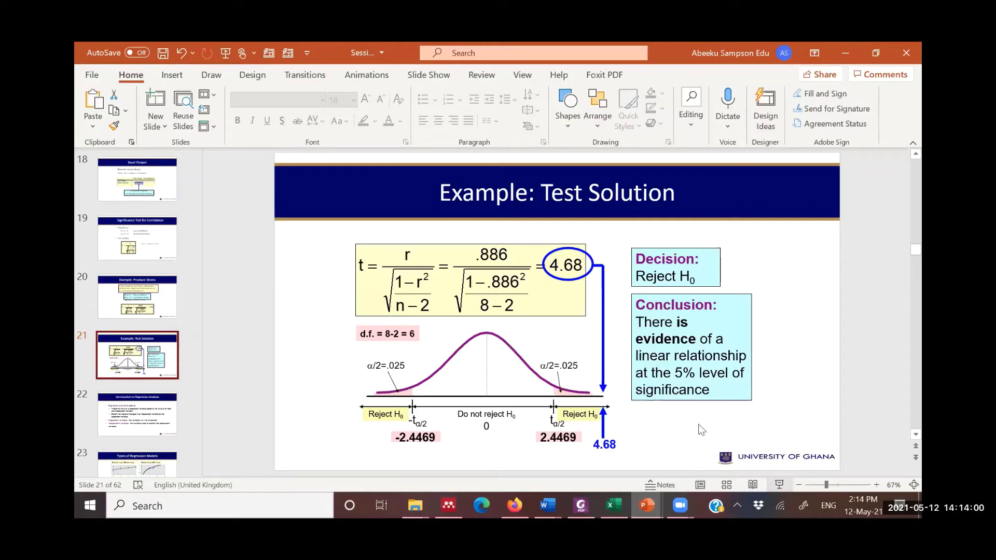
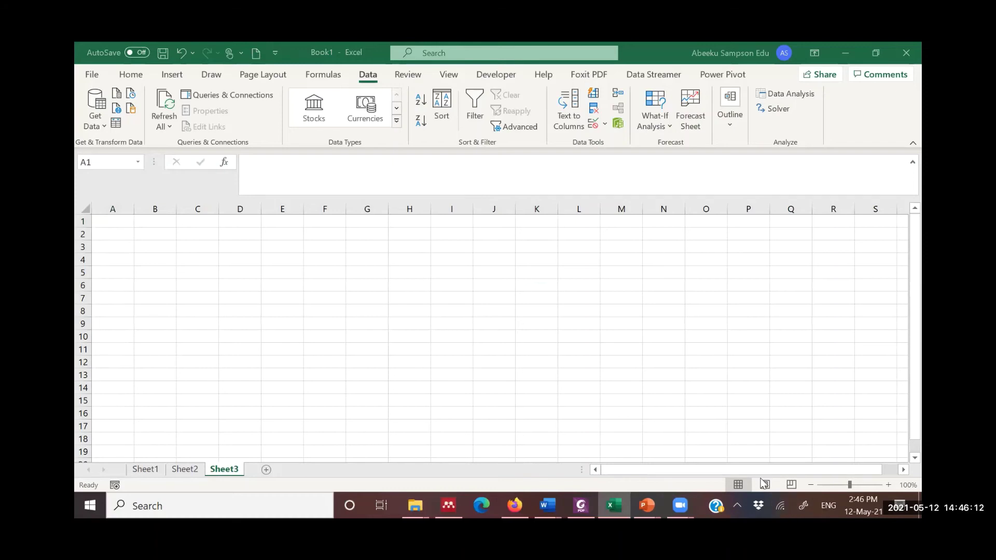
- Enter the heading House Prices in cell A1 of Sheet3 and fit column A's width to it
click(889, 484)
click(889, 485)
click(889, 485)
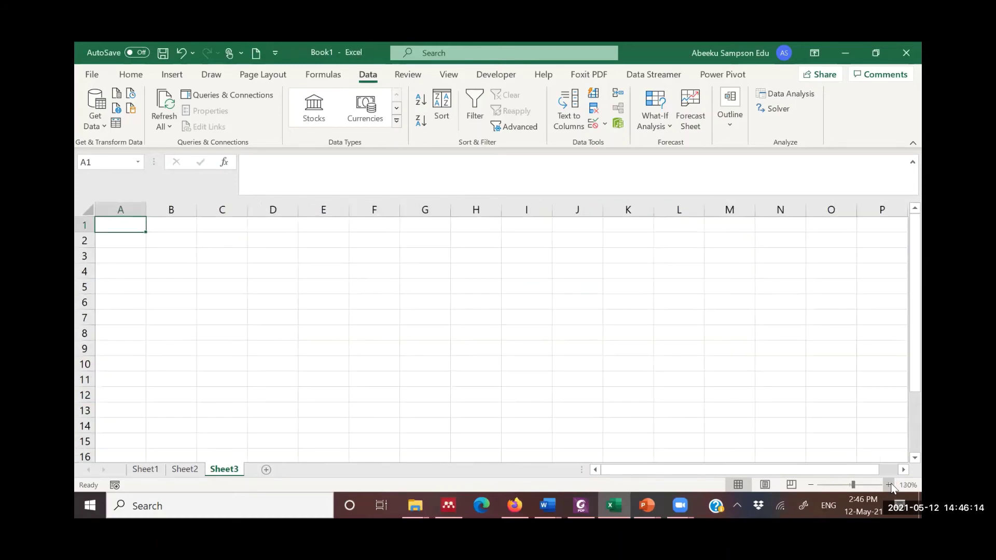
click(889, 484)
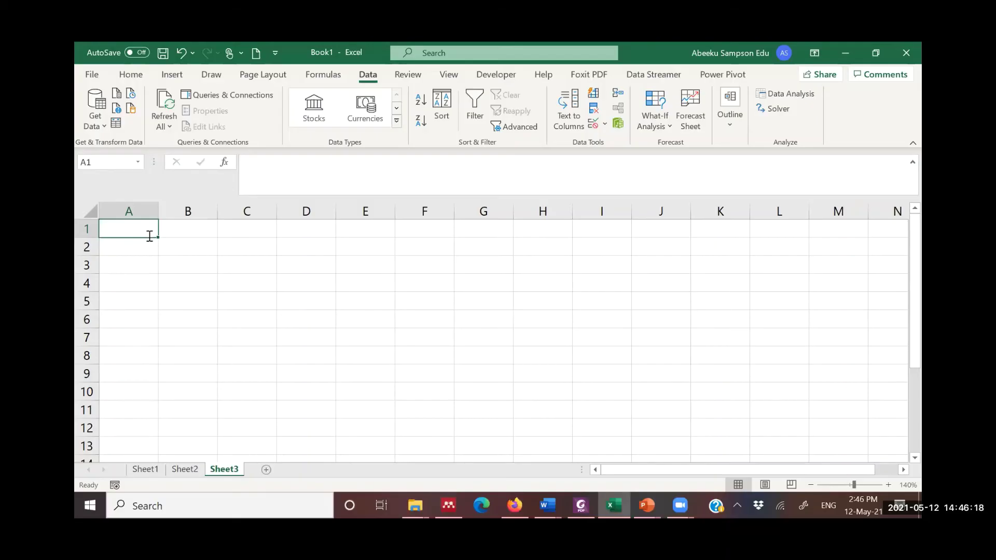
text(Ho)
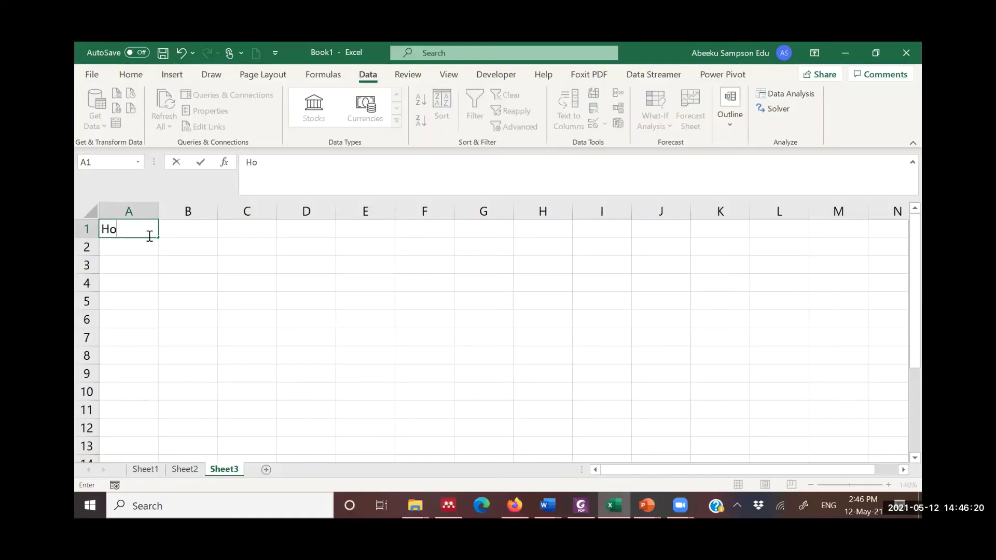
text(use Prices)
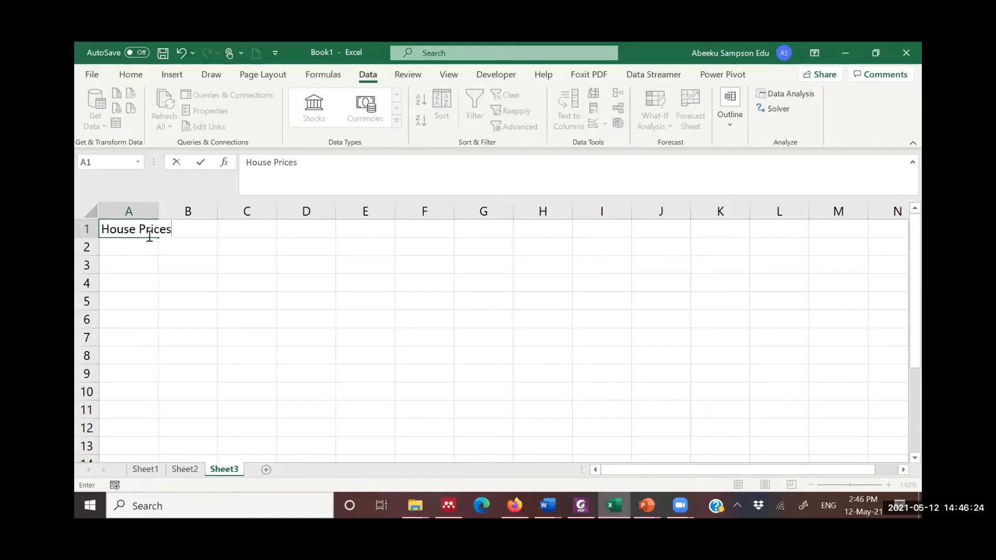
click(156, 206)
double_click(158, 211)
- Enter the heading Square feet in cell B1 and widen column B so the full heading fits
click(202, 225)
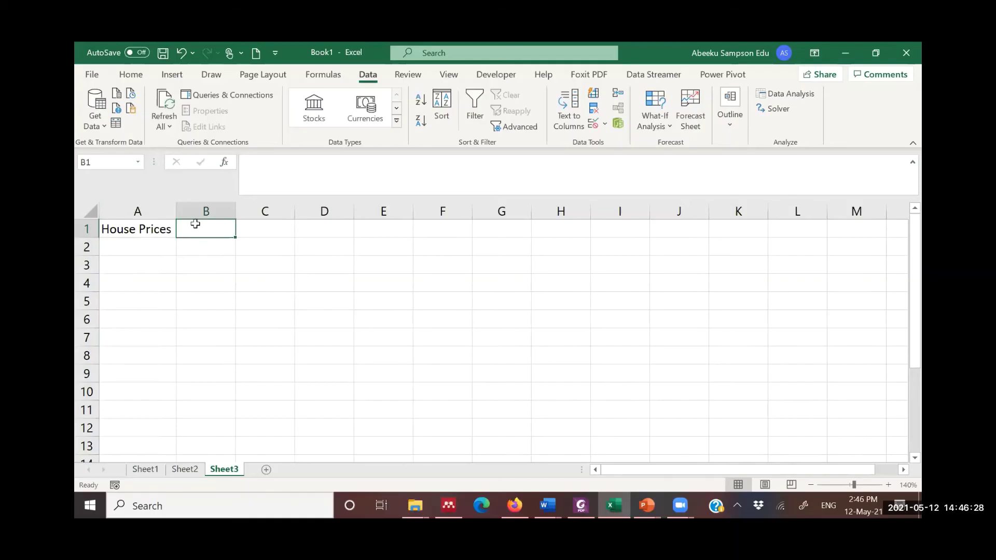
text(S)
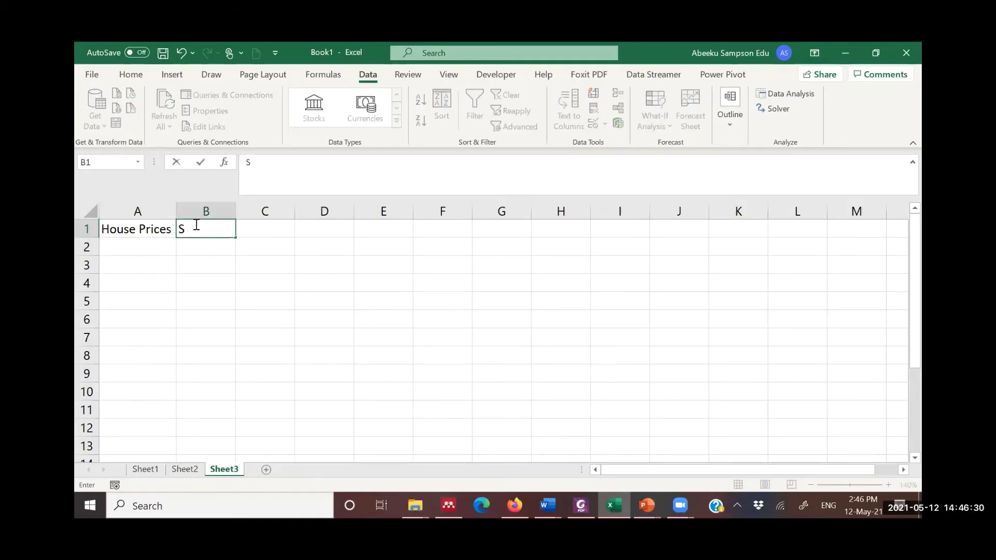
text(quare feet)
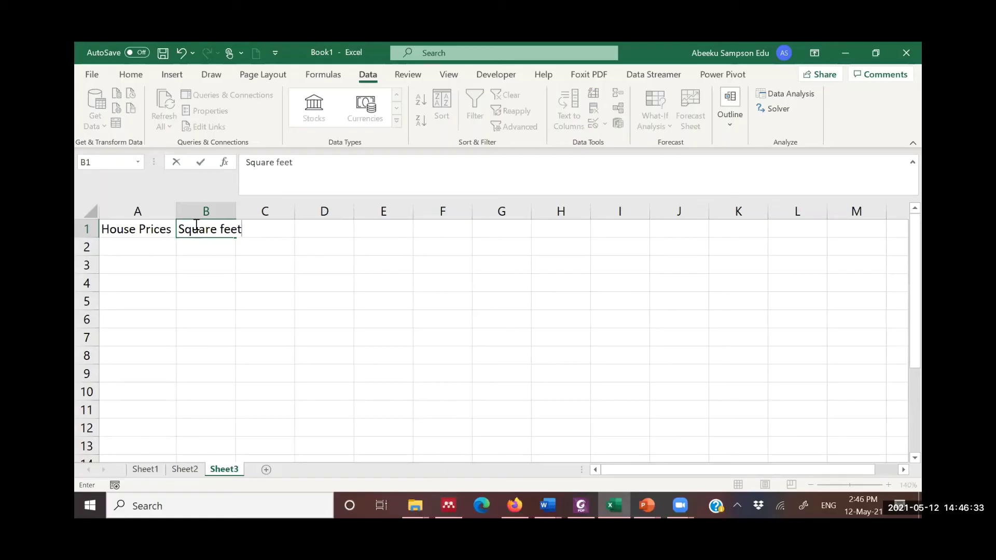
click(243, 303)
drag(235, 206, 247, 206)
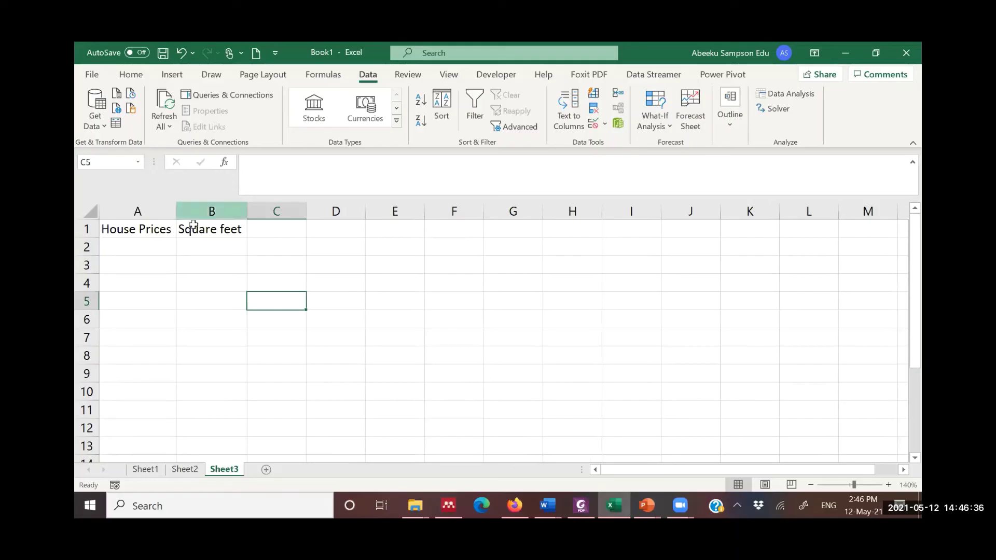
- Enter the house prices 245, 312, 279 and 308 in cells A2 to A5
click(158, 238)
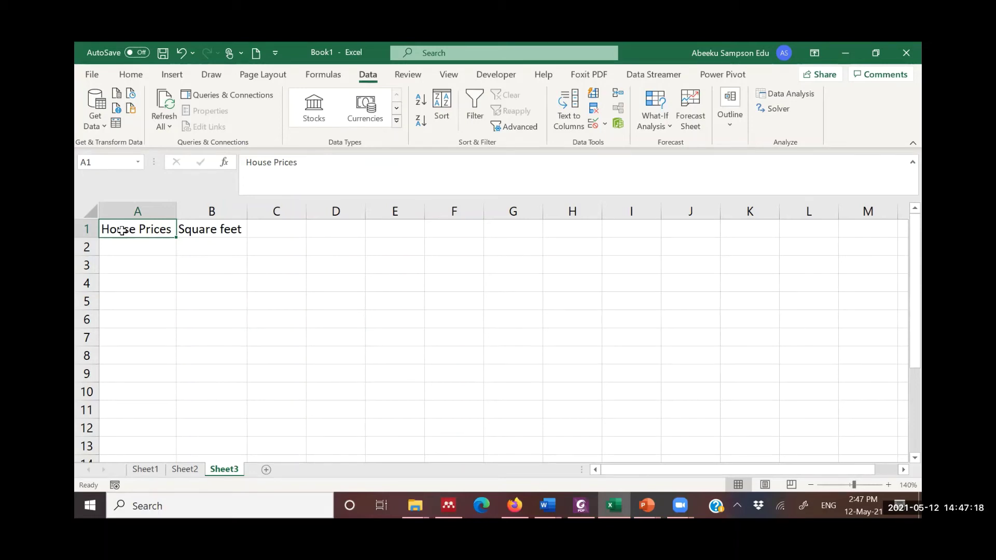
click(124, 247)
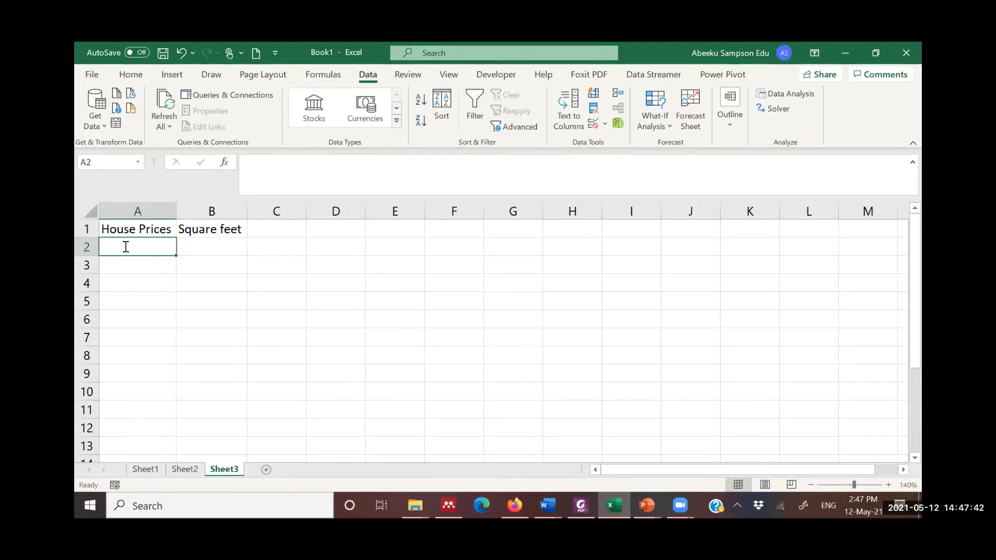
text(245)
key(Return)
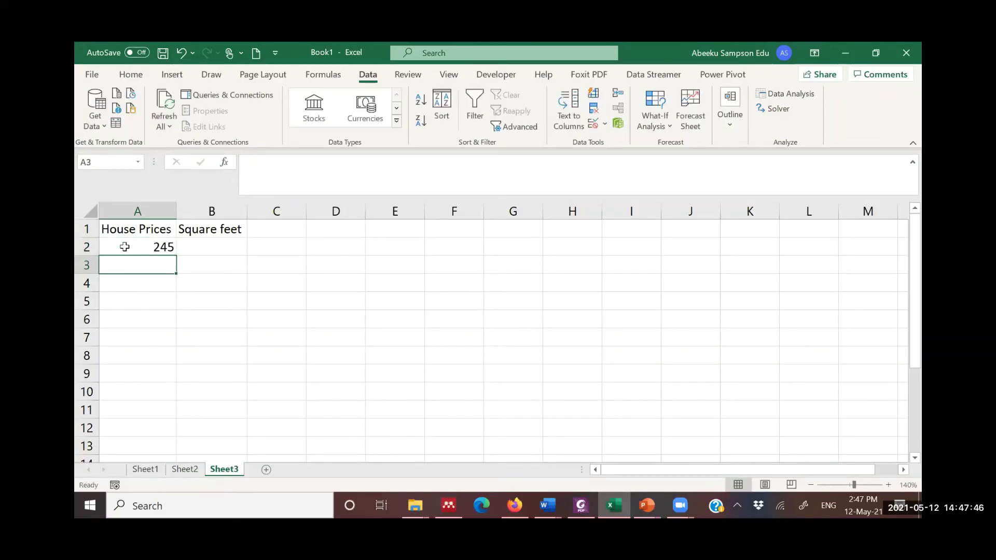
text(312)
key(Return)
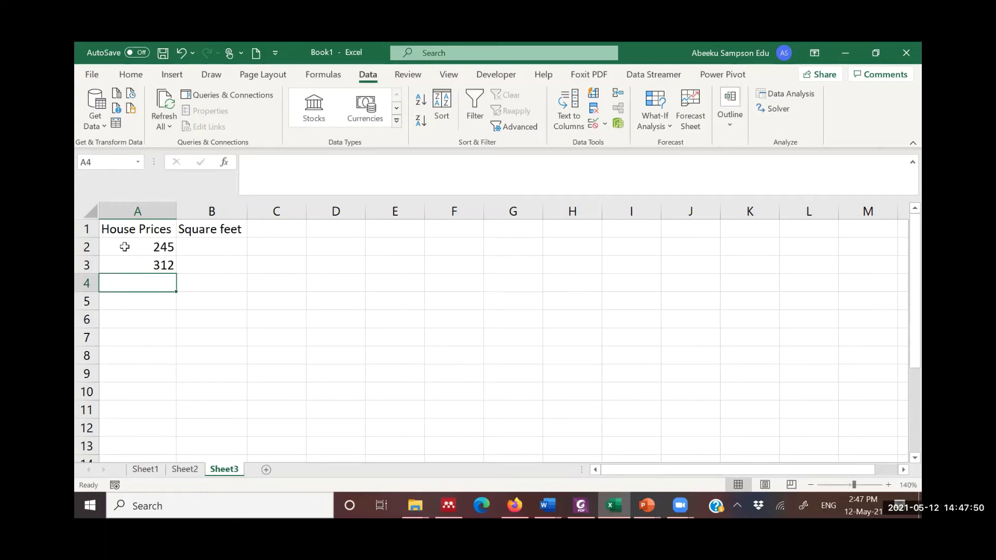
text(279)
key(Return)
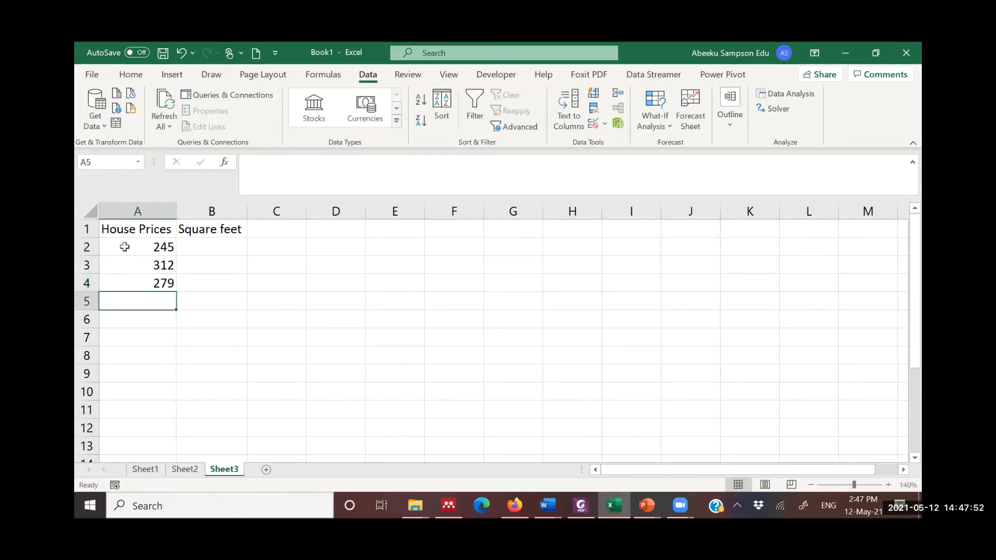
text(39)
key(BackSpace)
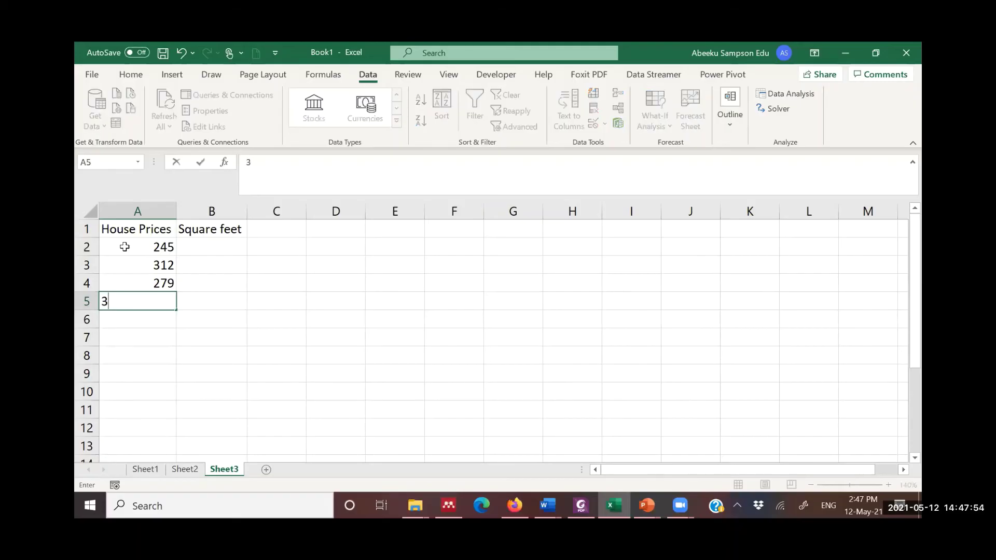
text(08)
key(Return)
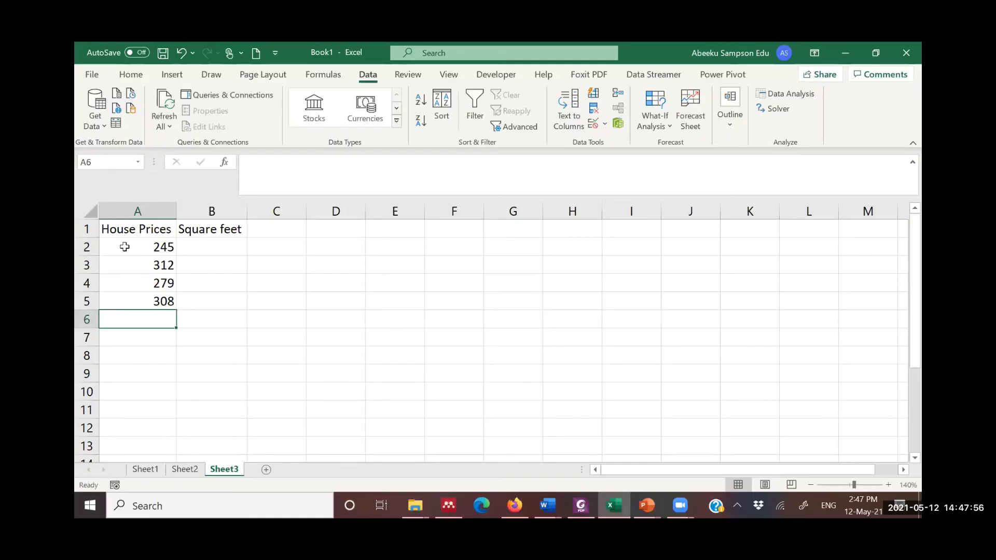
- Continue the House Prices column with 199, 219 and 405 in cells A6 to A8
text(199)
key(Return)
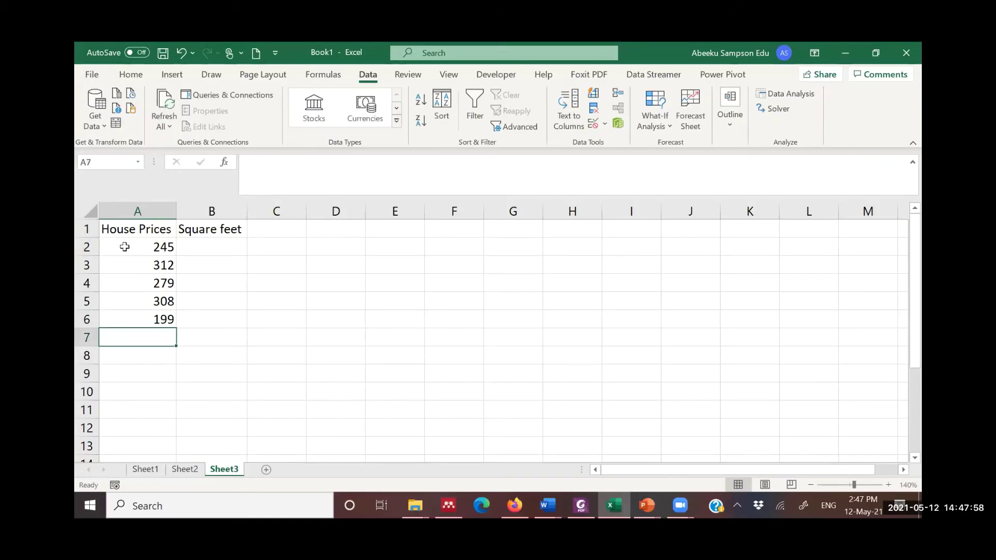
text(219)
key(Return)
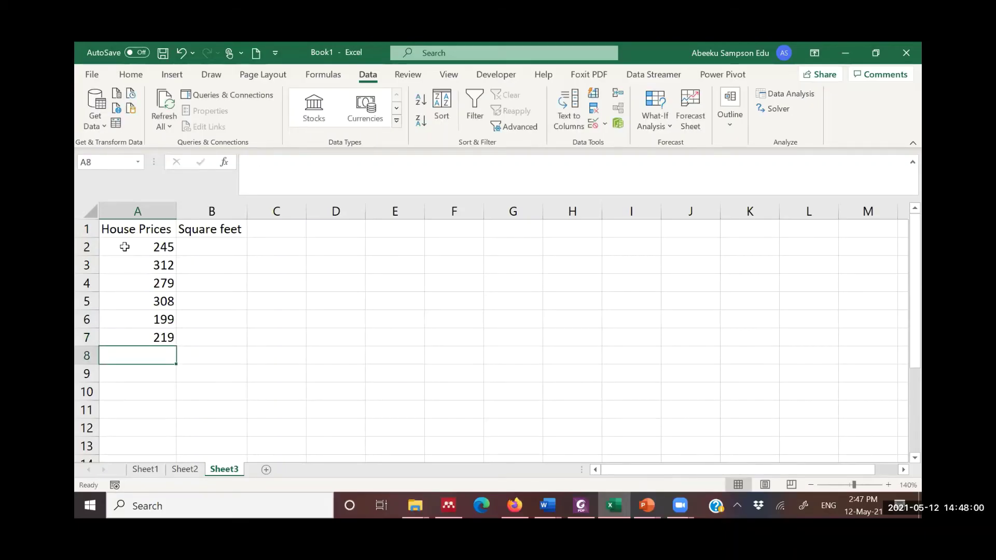
text(495)
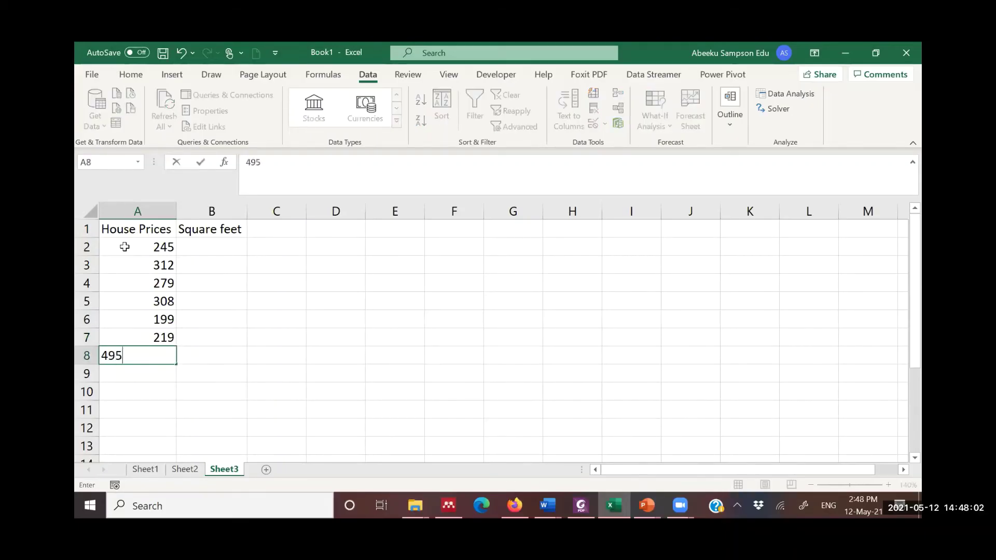
key(BackSpace)
key(BackSpace)
text(05)
key(Return)
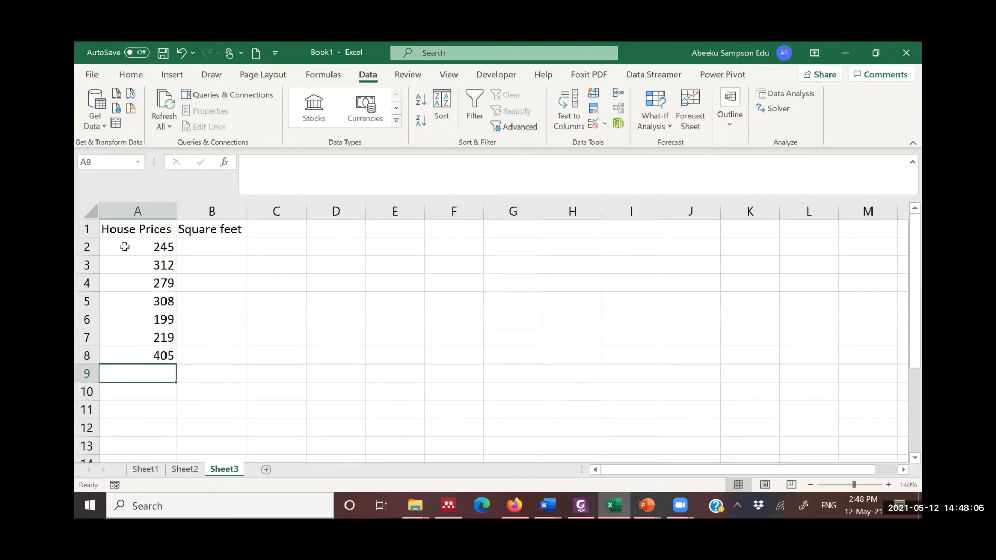
- Complete the House Prices column with 324, 319 and 255 in cells A9 to A11
text(324)
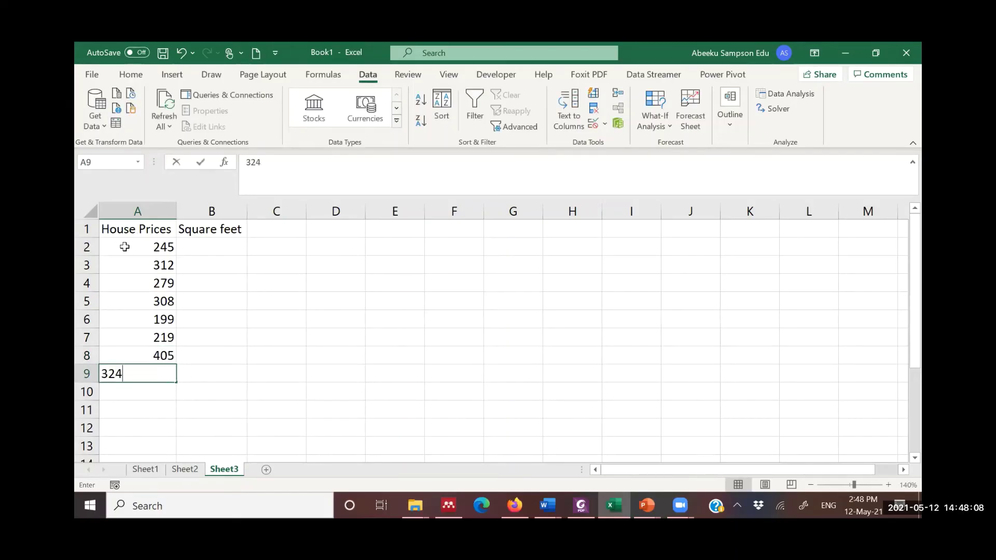
key(Return)
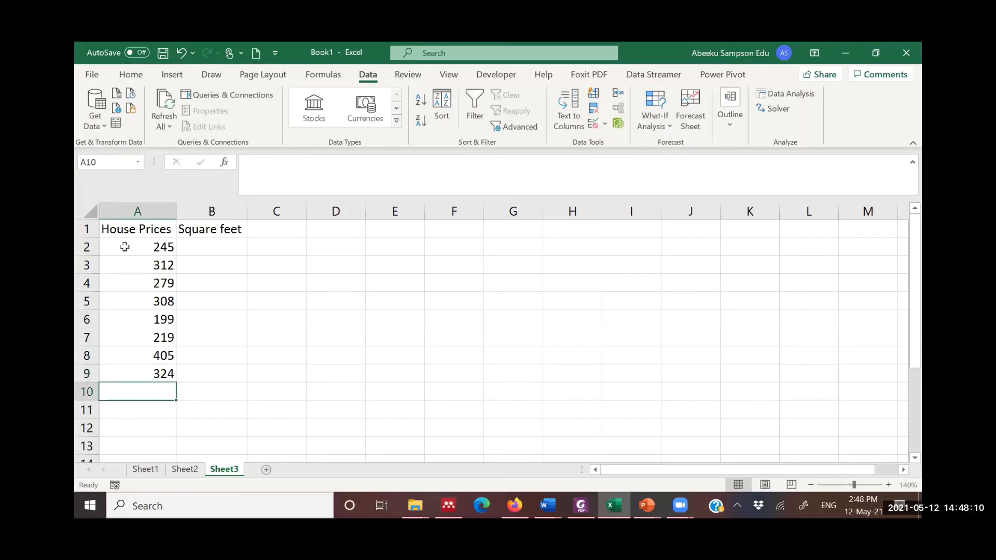
text(4)
key(BackSpace)
text(319)
key(Return)
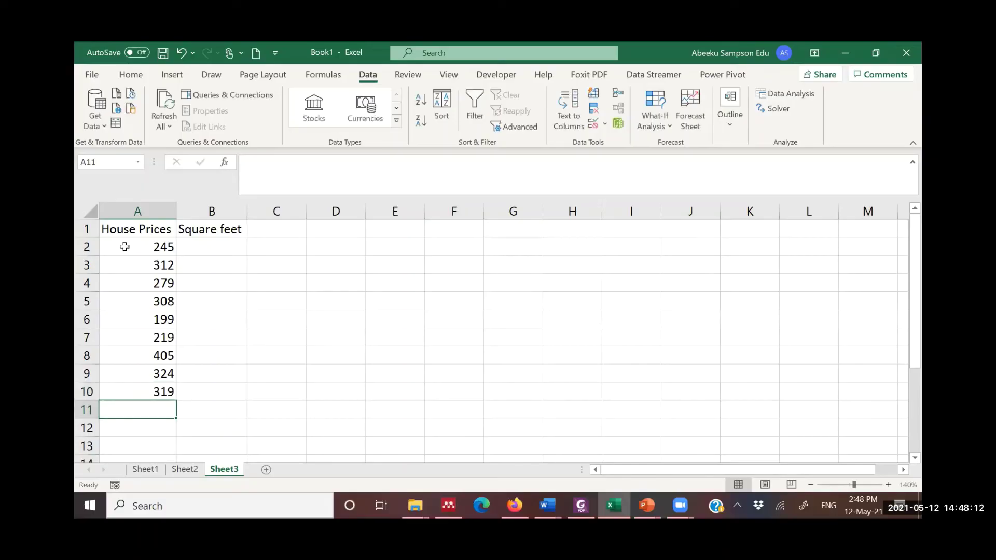
text(255)
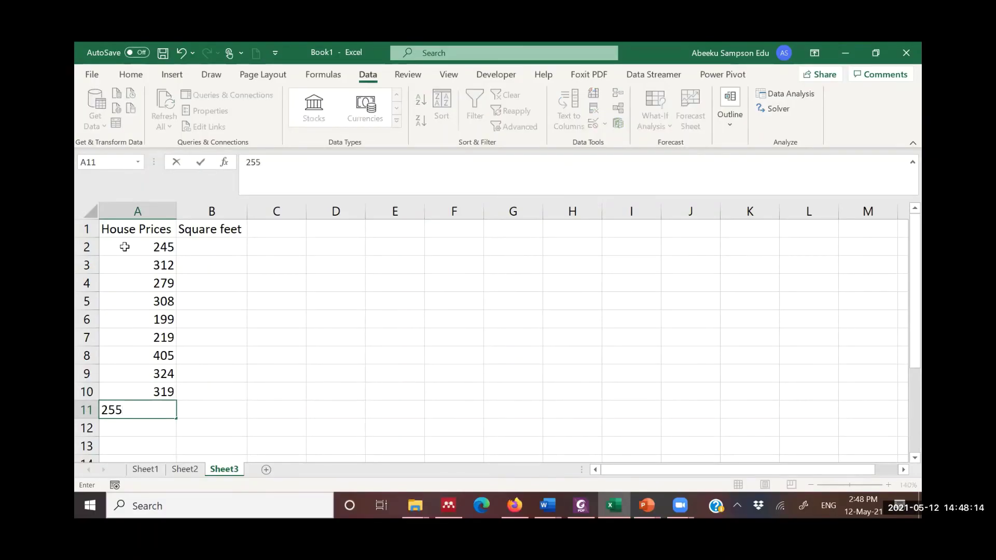
- Enter the Square feet values 1400, 1600 and 1700 in cells B2 to B4
click(195, 247)
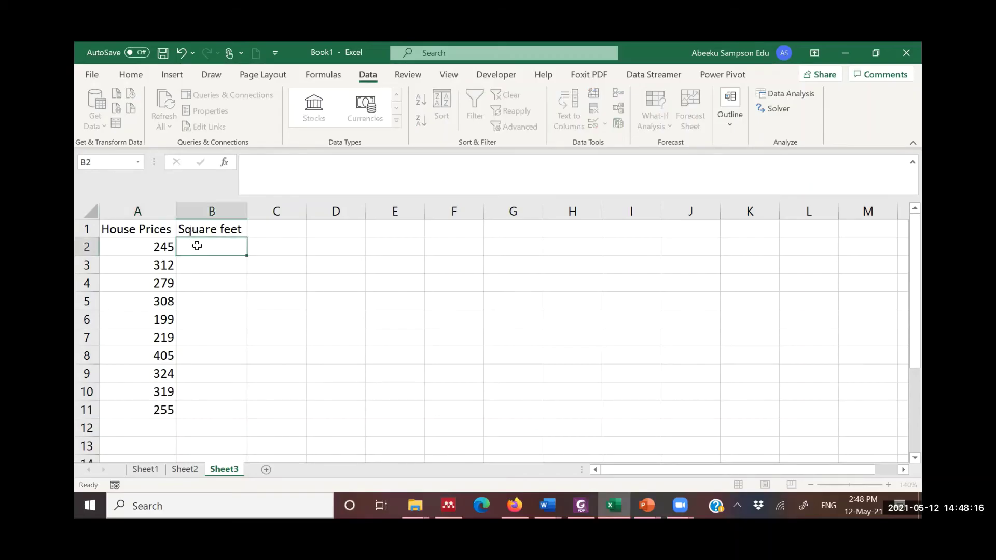
double_click(192, 247)
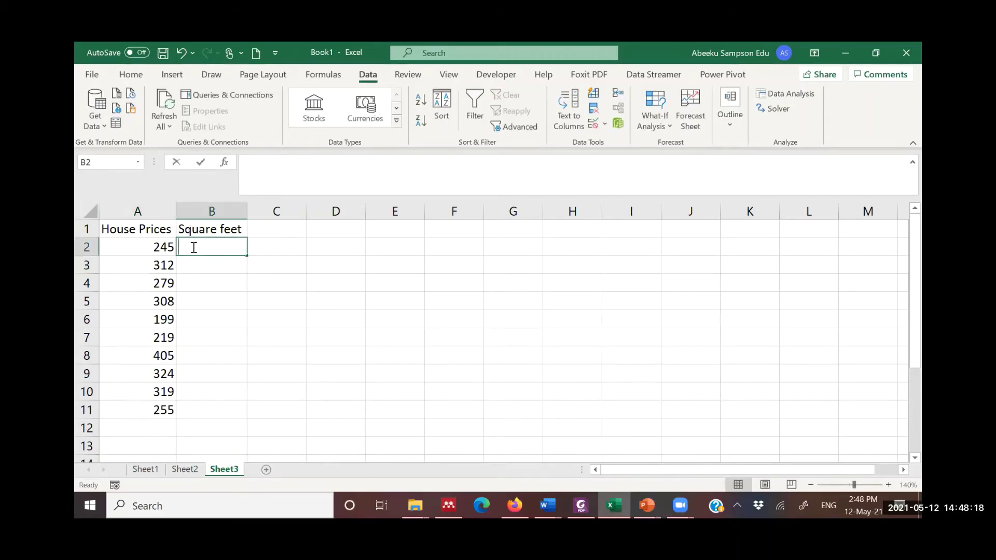
text(1400)
key(Return)
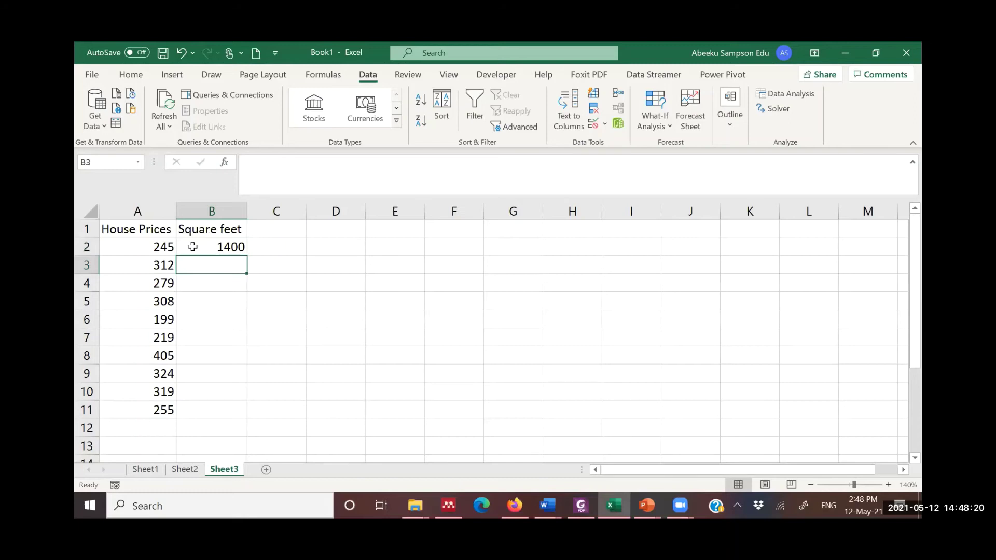
text(1600)
key(Return)
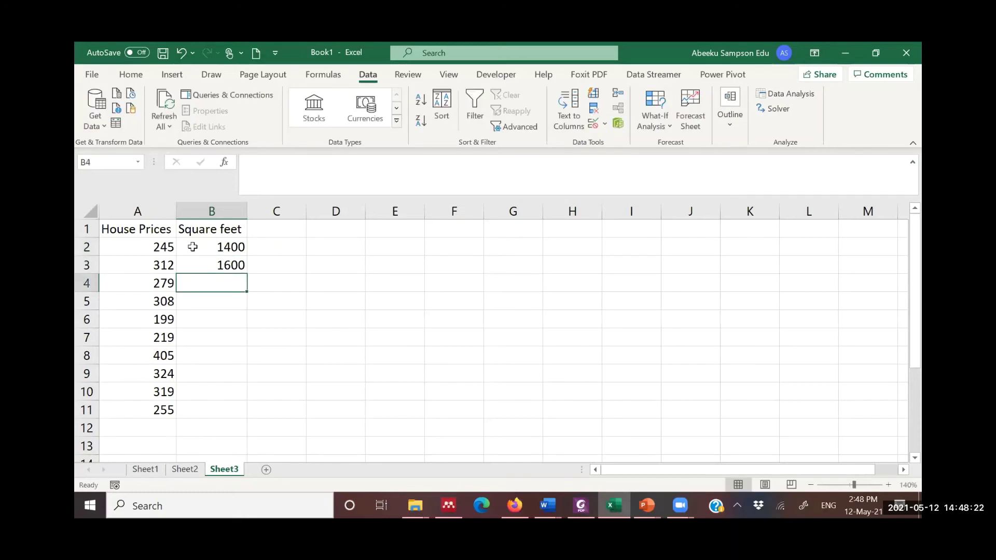
text(1700)
key(Return)
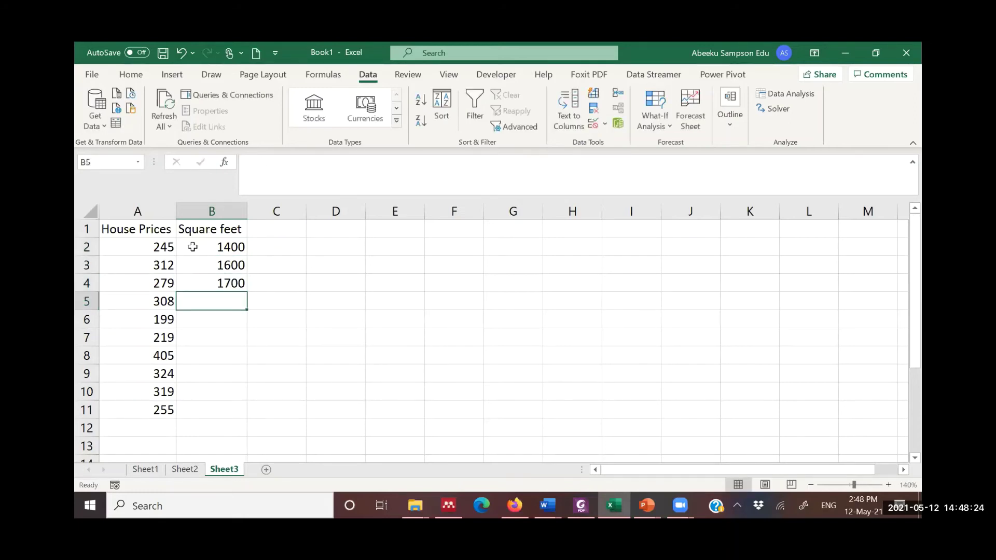
- Continue the Square feet column with 1875, 1100 and 1550 in cells B5 to B7
text(1875)
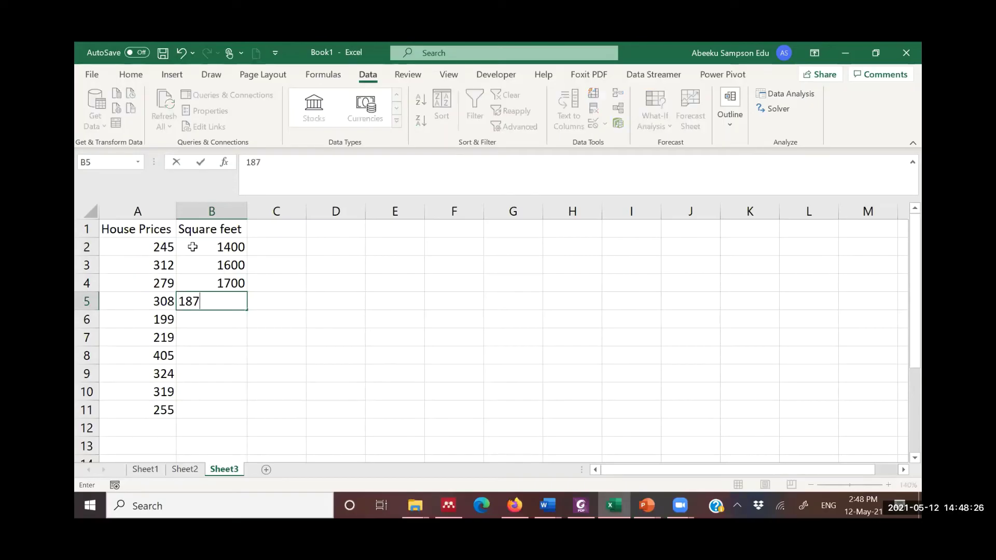
key(Return)
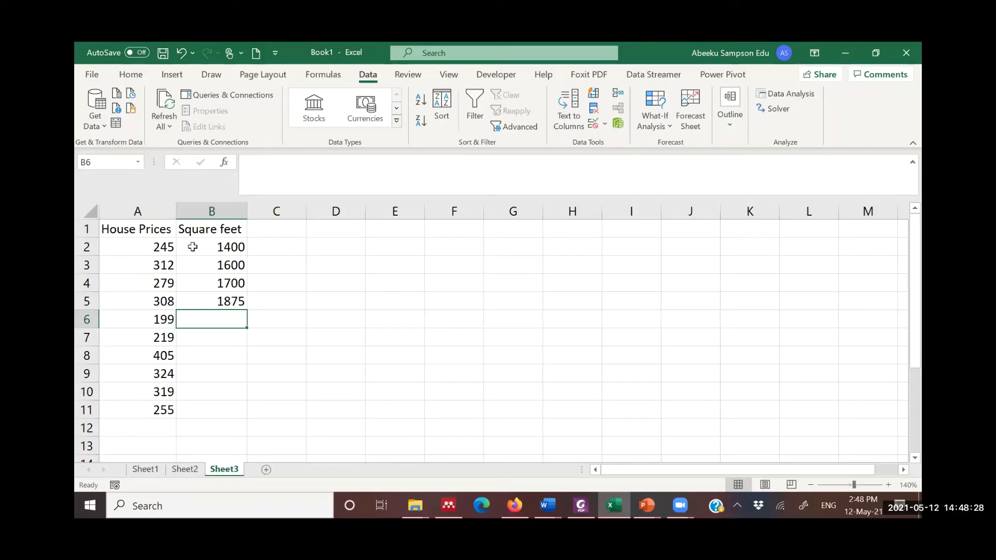
text(1100)
key(Return)
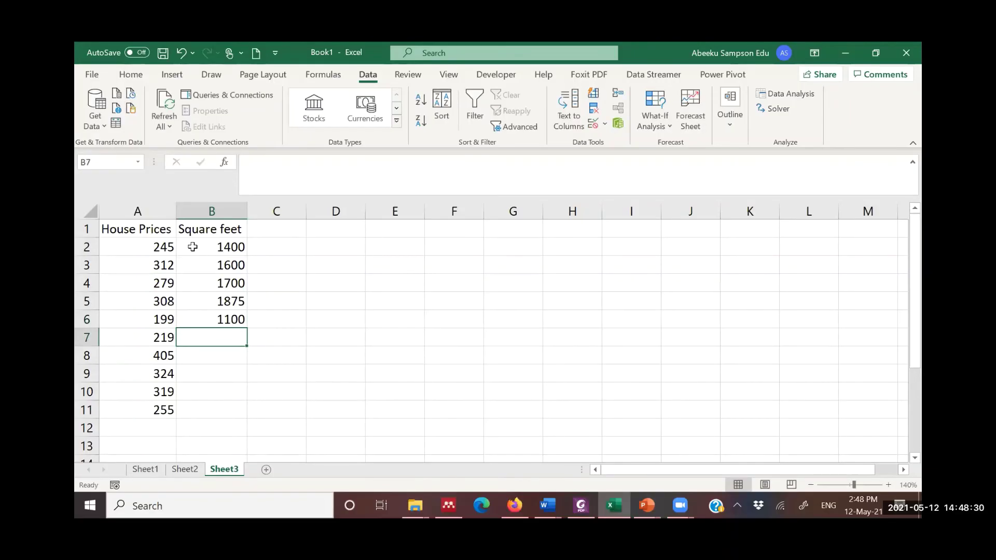
text(1550)
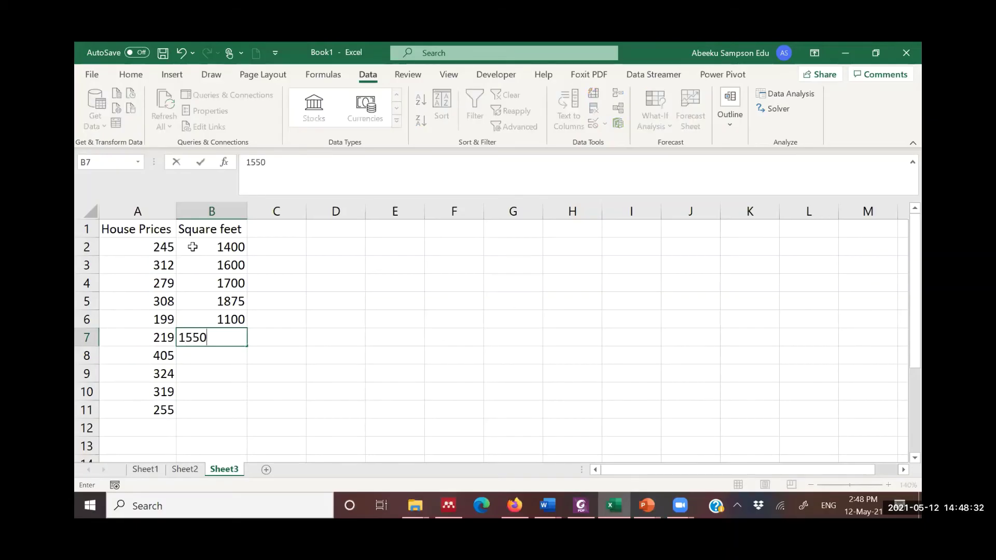
key(Return)
- Complete the Square feet column with 2350, 2450, 1425 and 1700 in cells B8 to B11
text(2350)
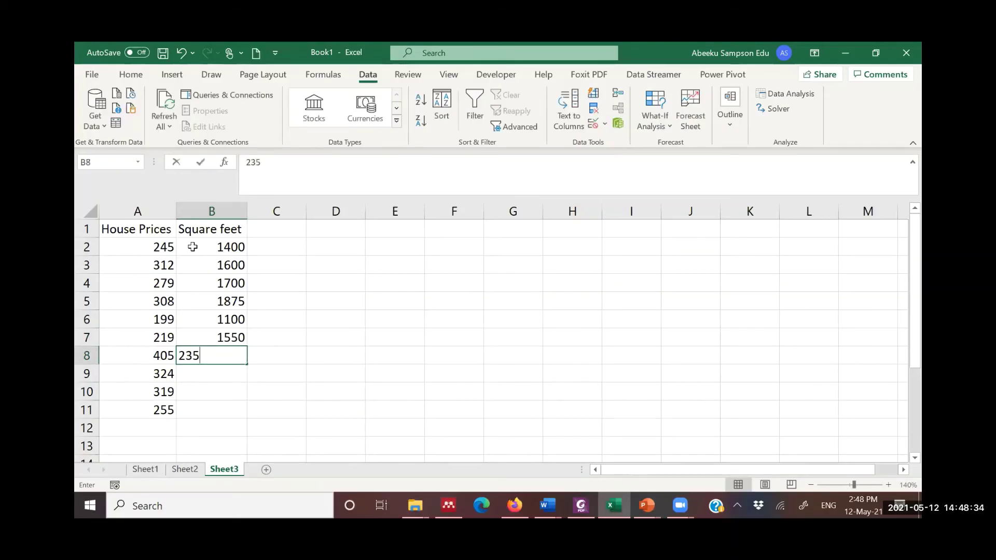
key(Return)
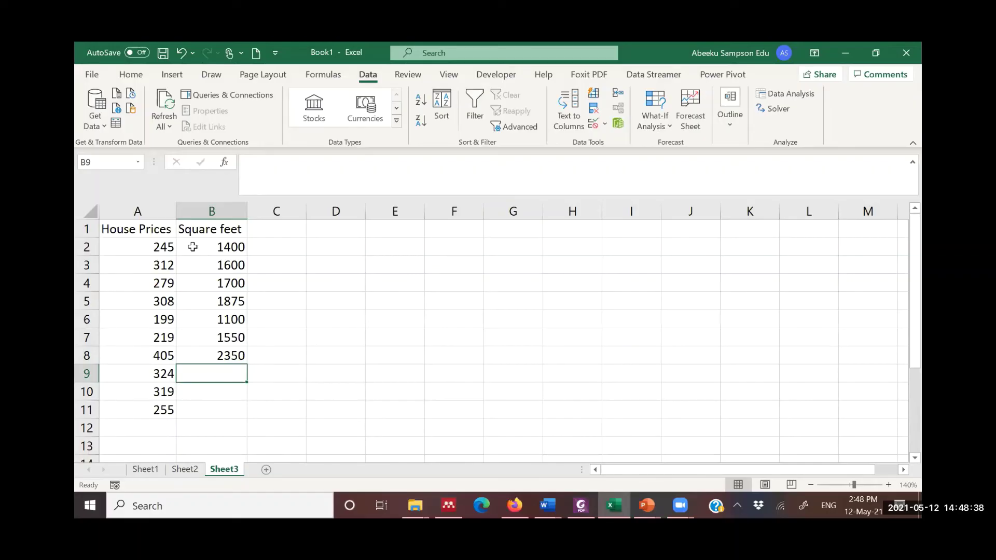
text(2450)
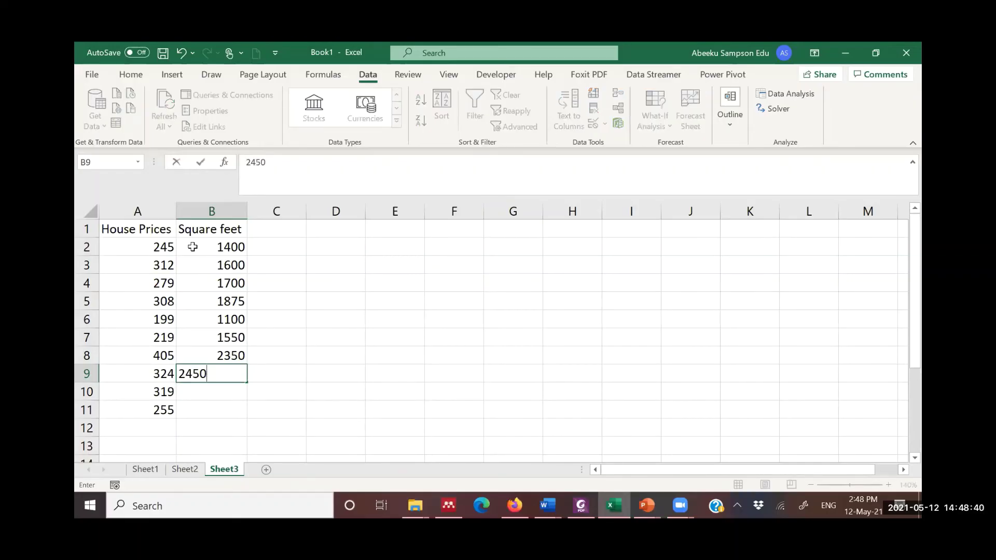
key(Return)
text(14)
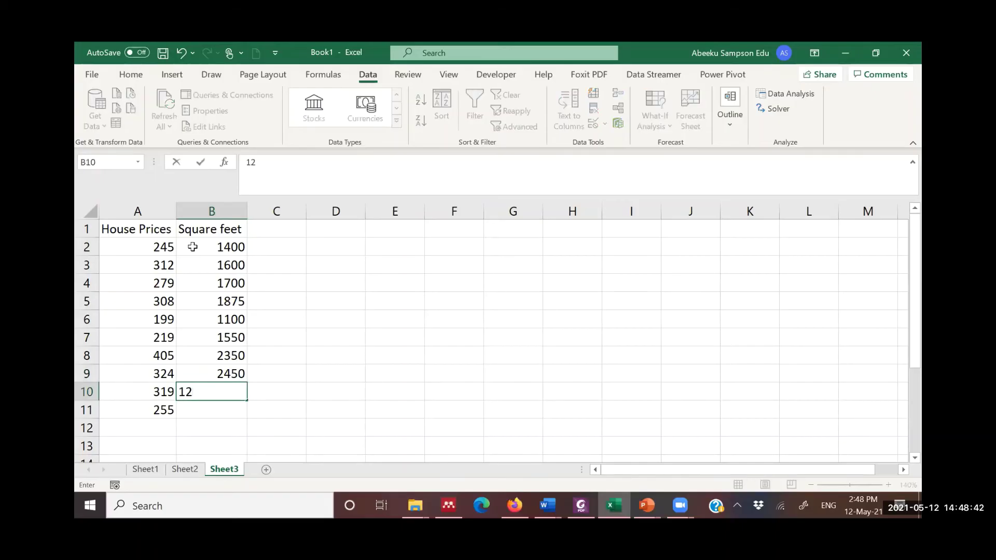
text(25)
key(Return)
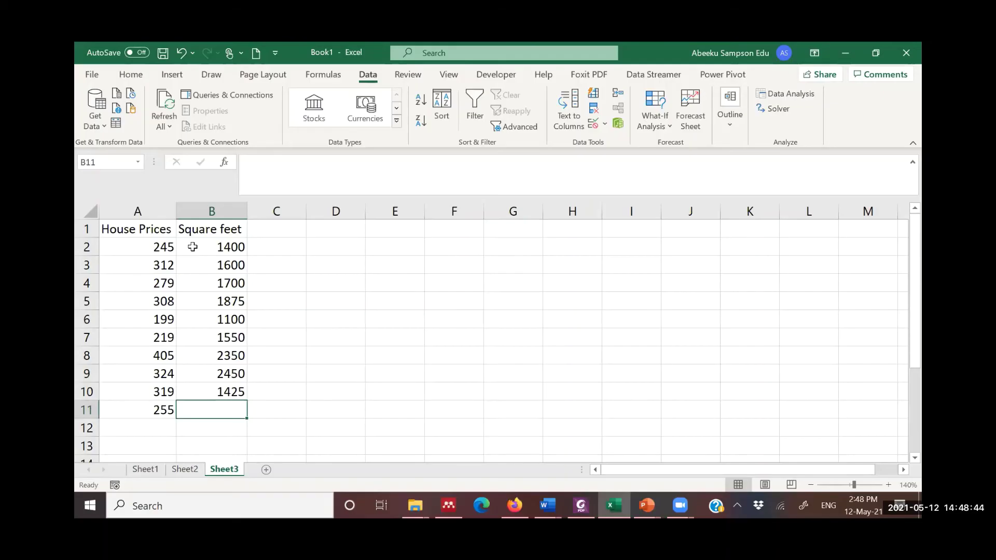
text(1700)
key(Return)
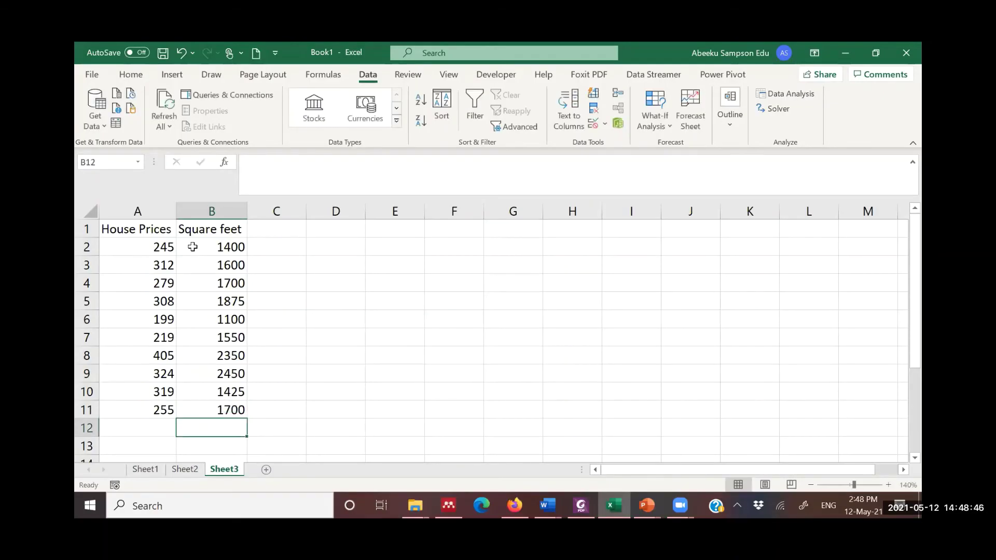
- Increase the font size of the data in A1:B11 to 12 and autofit the widths of columns A and B
drag(124, 228, 249, 409)
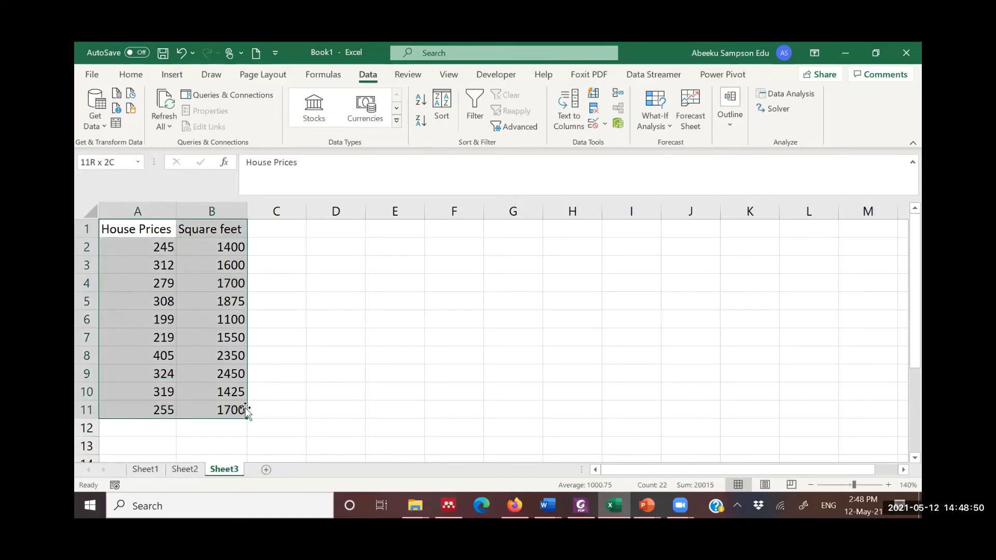
click(131, 74)
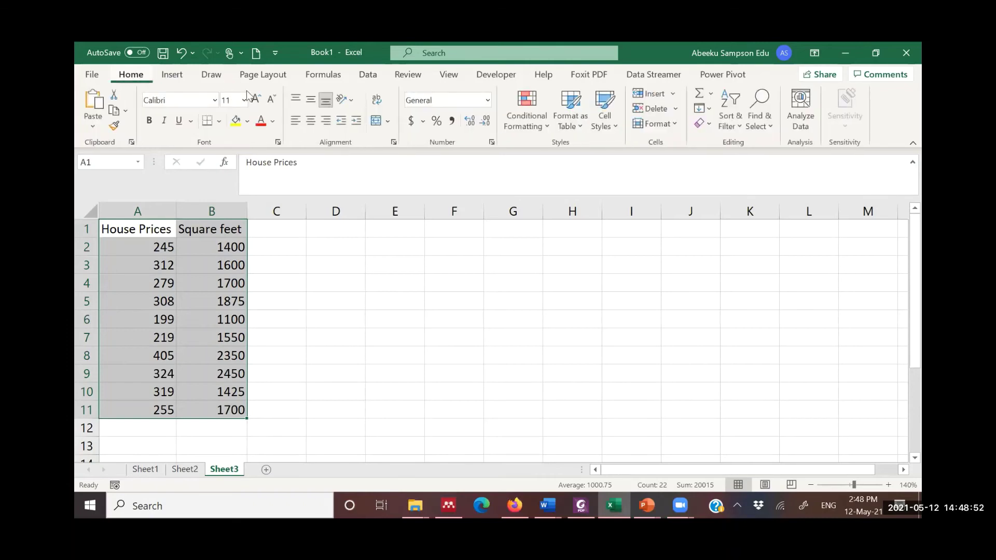
click(258, 100)
click(310, 287)
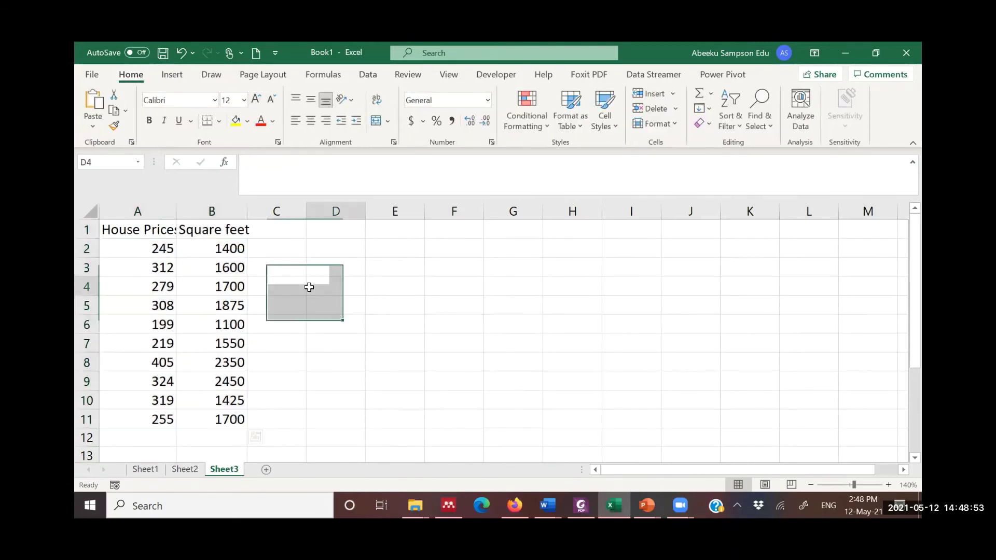
double_click(248, 207)
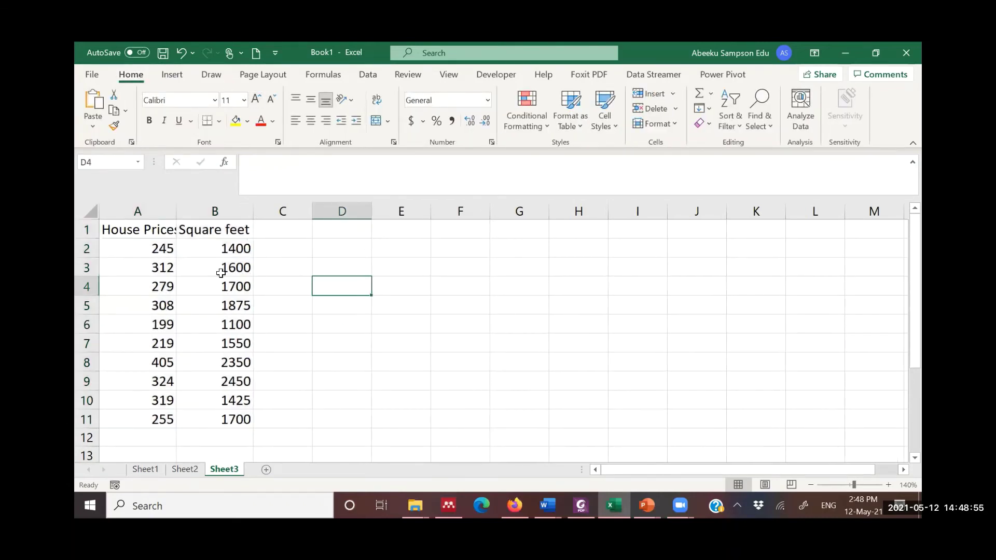
double_click(177, 210)
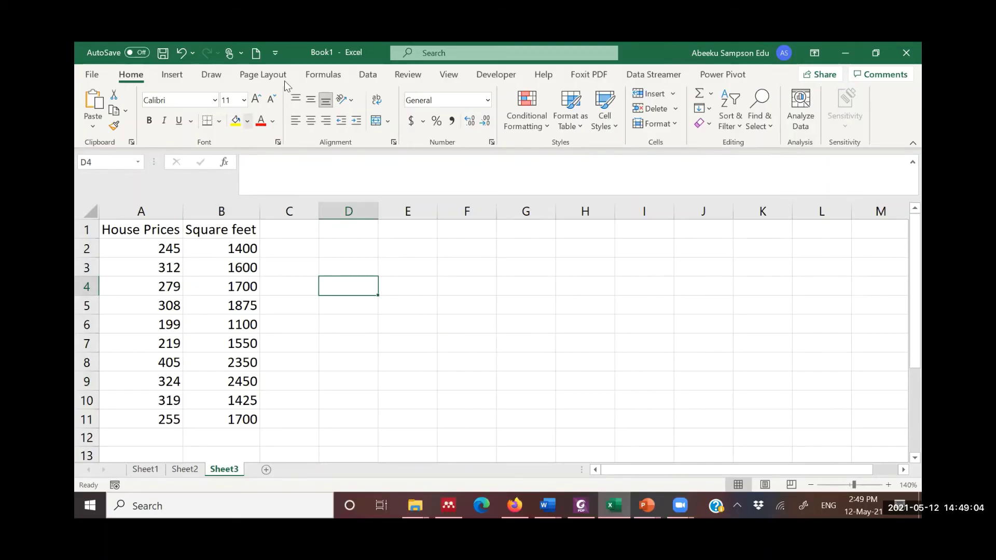
- Open the Correlation tool from the data analysis tools and clear its leftover input and output ranges
click(368, 75)
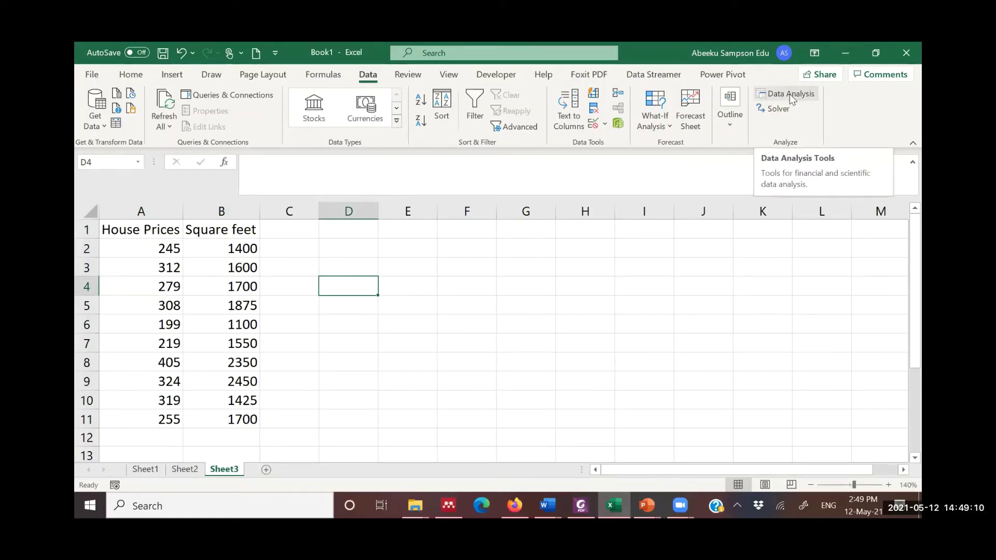
click(789, 94)
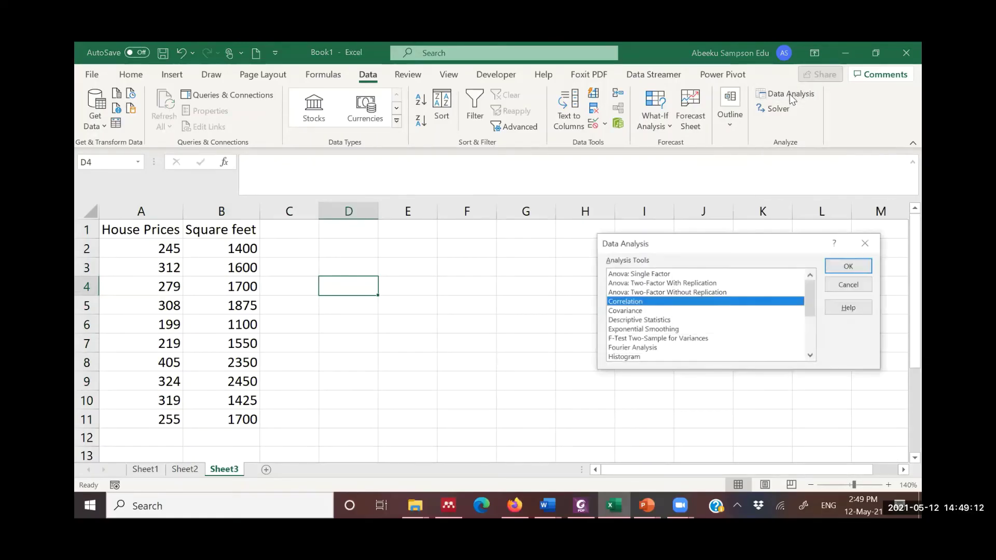
double_click(642, 303)
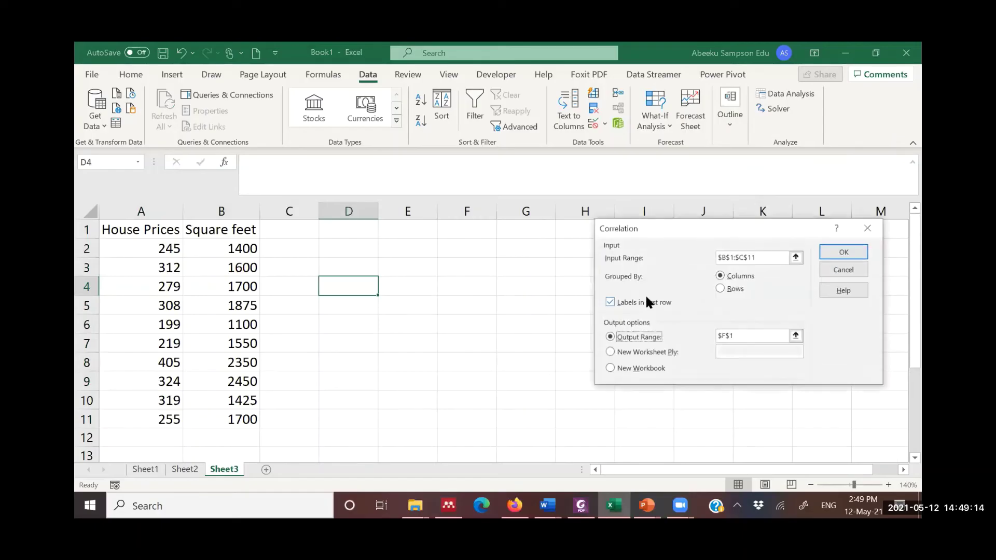
click(781, 261)
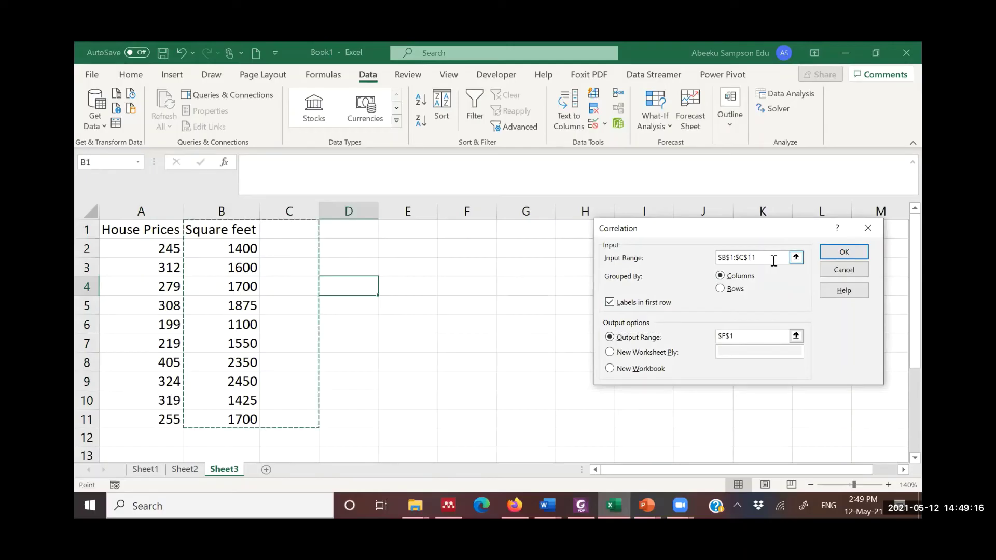
key(BackSpace)
key(BackSpace)
key(BackSpace)
key(BackSpace)
key(BackSpace)
key(BackSpace)
key(BackSpace)
key(BackSpace)
key(BackSpace)
key(BackSpace)
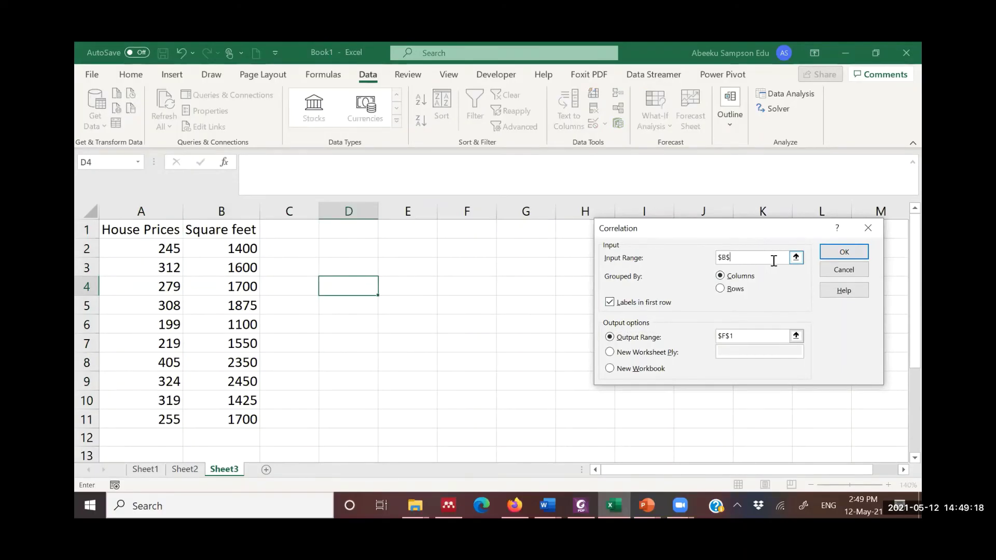
click(732, 338)
key(BackSpace)
key(BackSpace)
key(BackSpace)
key(BackSpace)
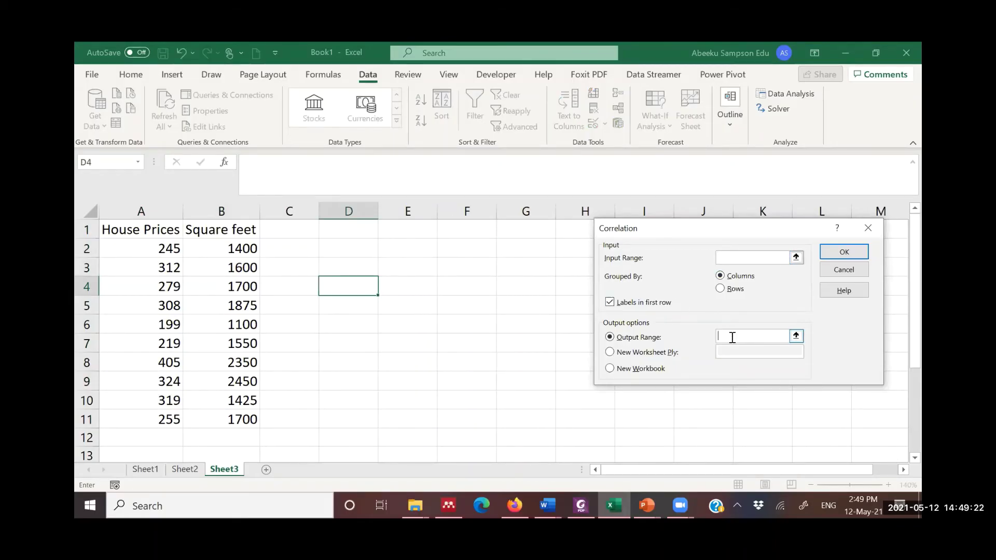
- Run the correlation on A1:B11 with labels in the first row and the output starting at cell E1
click(733, 258)
drag(138, 228, 232, 418)
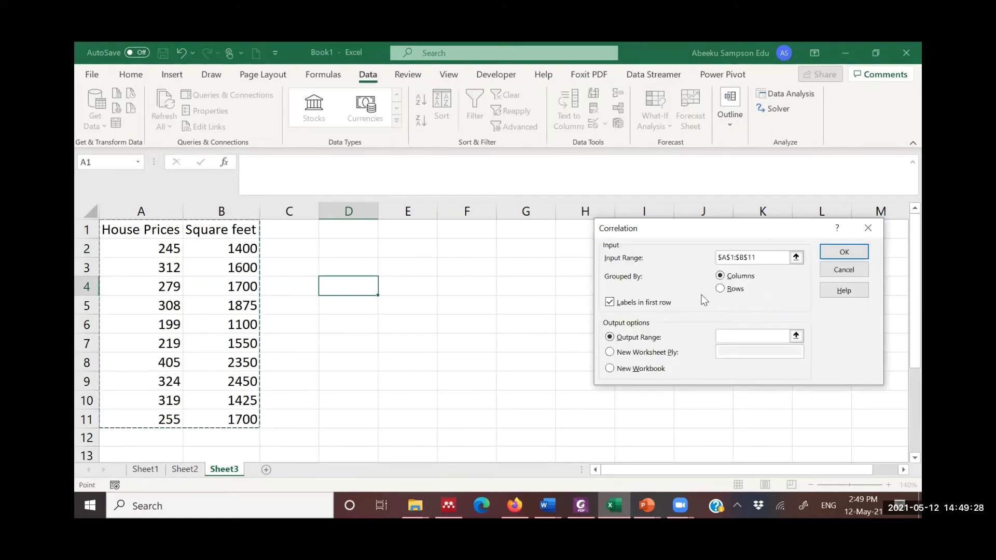
click(611, 302)
click(611, 303)
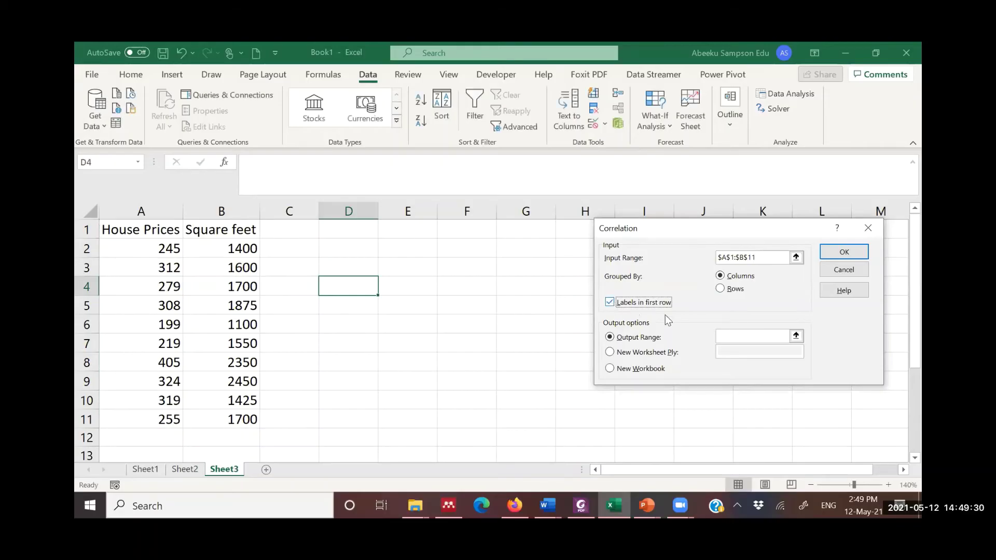
click(408, 228)
click(825, 248)
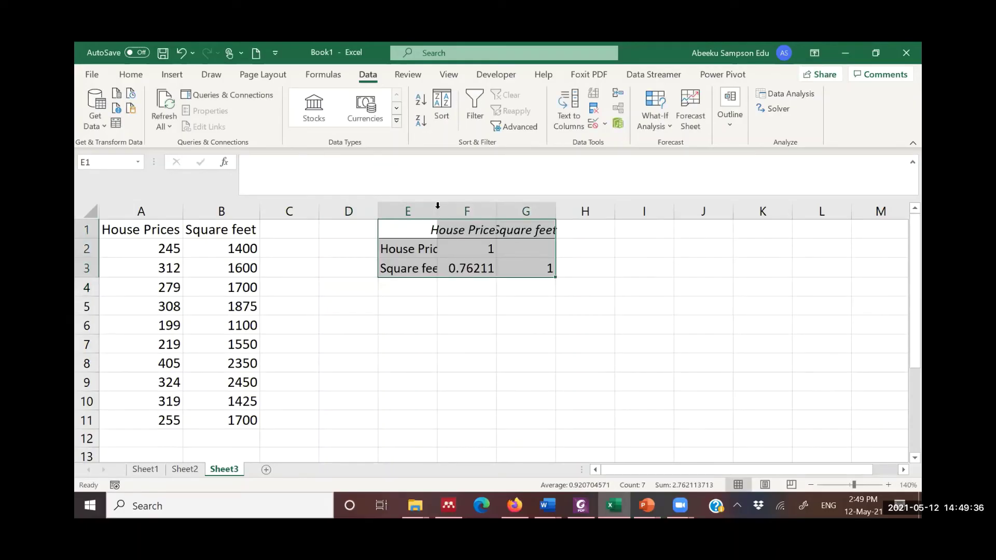
- Widen columns E, F and G to fit the labels and coefficients of the correlation matrix
double_click(438, 210)
drag(572, 208, 573, 207)
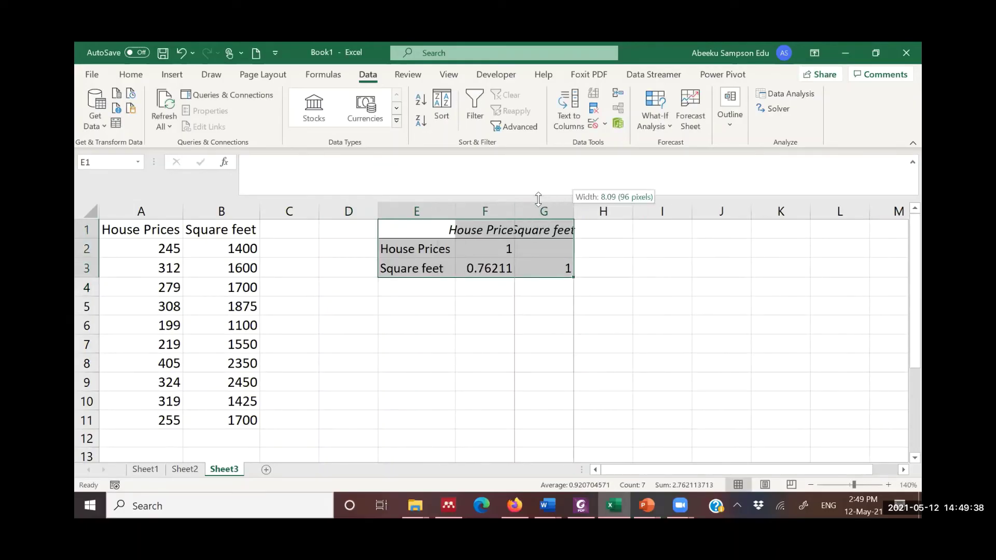
double_click(514, 210)
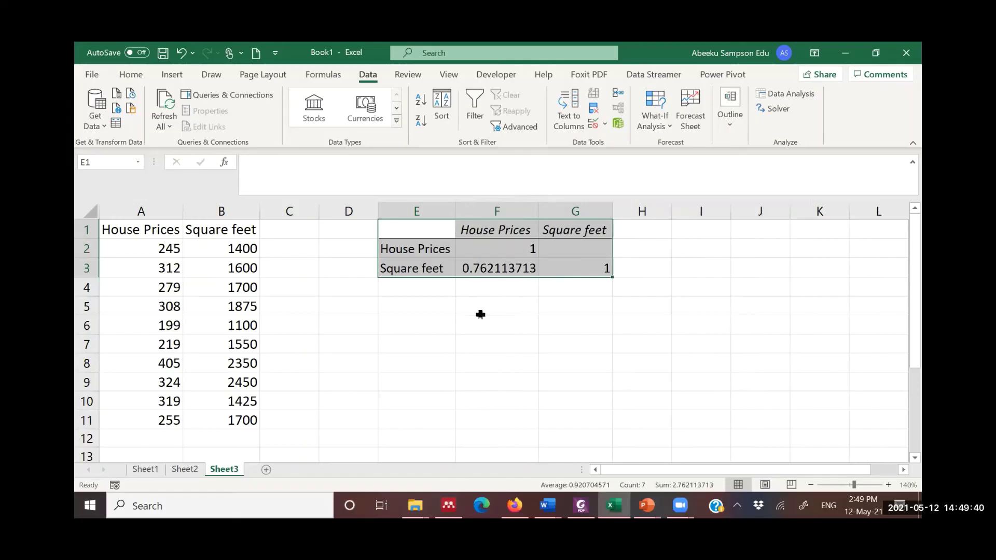
click(463, 324)
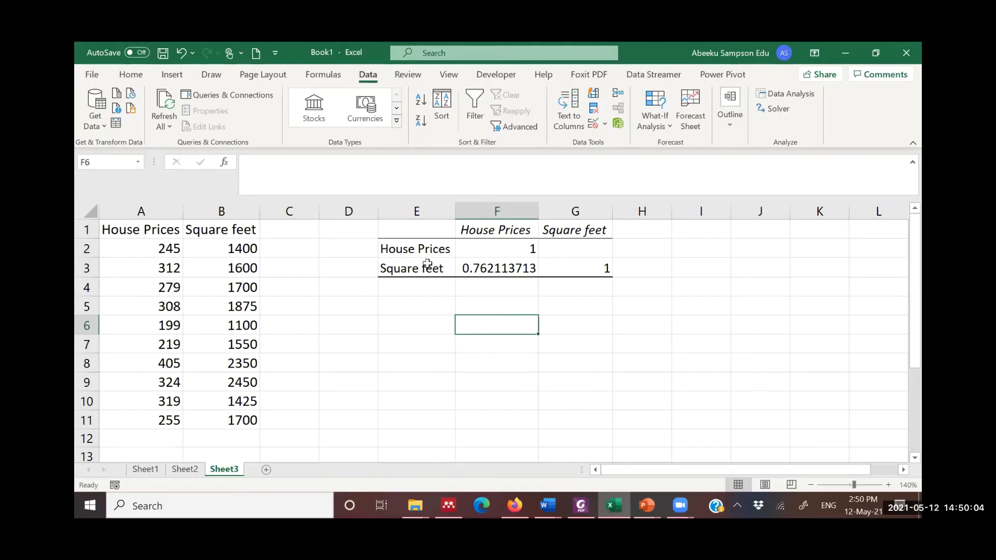
drag(427, 231, 552, 277)
click(463, 327)
double_click(369, 76)
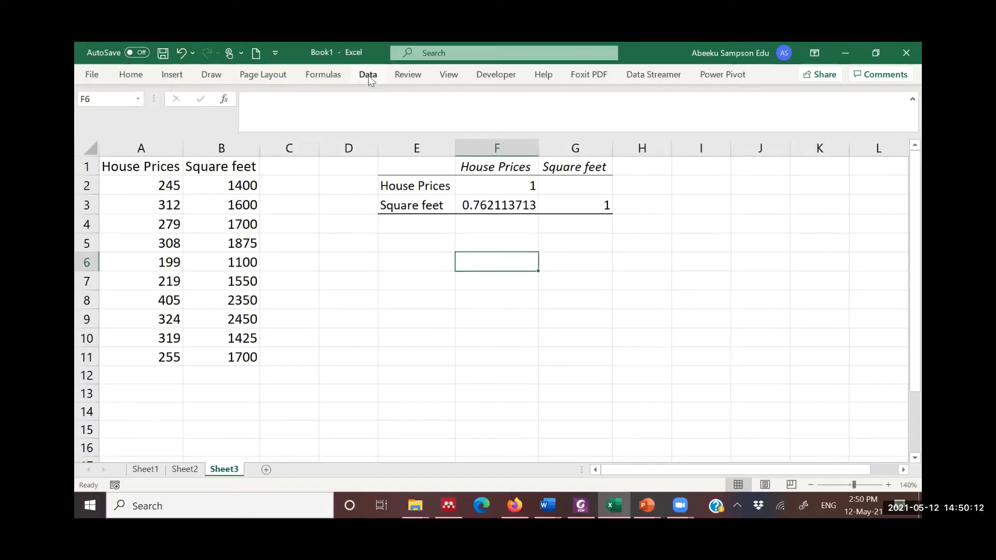
click(368, 76)
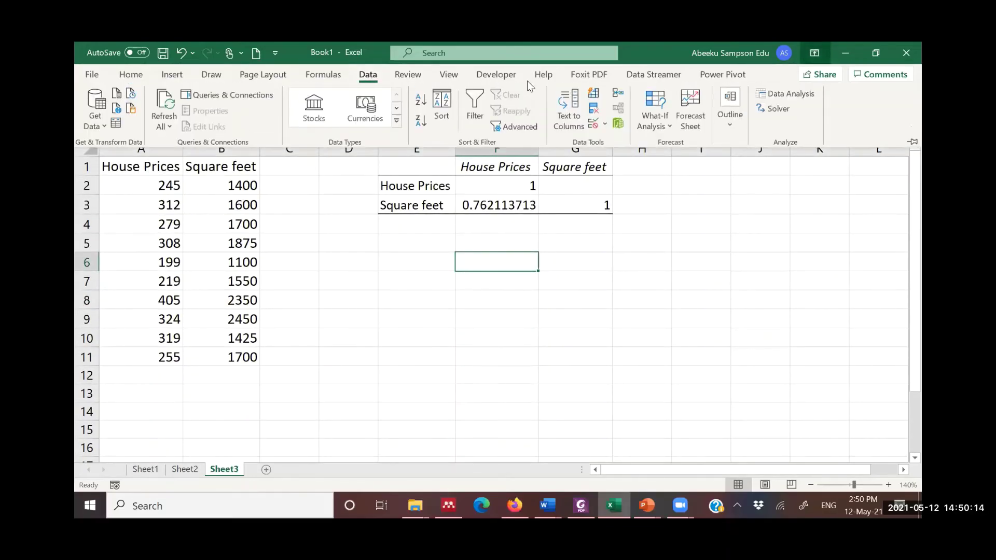
click(812, 161)
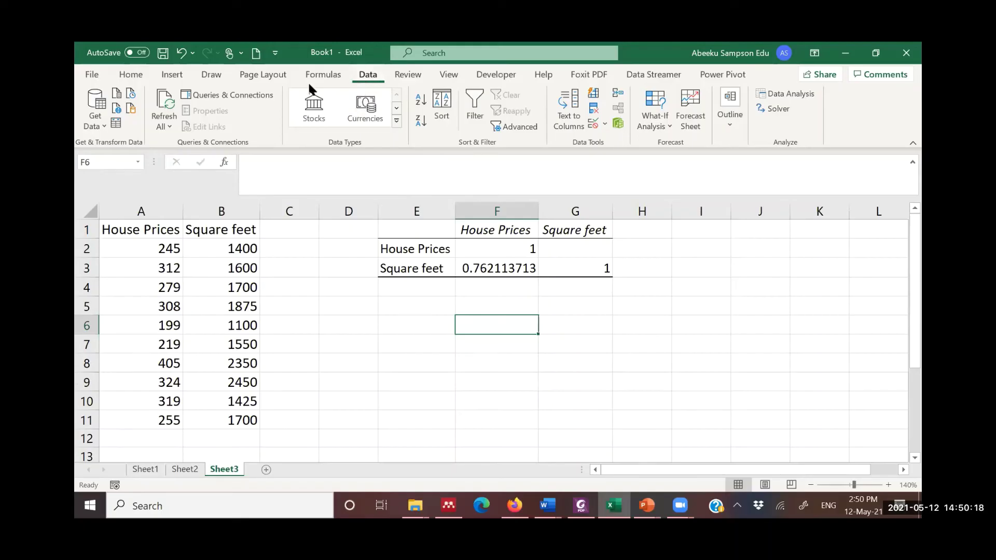
- Open the Regression analysis tool and set the Y range to A1:A11 and the X range to B1:B11
click(772, 97)
scroll(648, 325, down, 2)
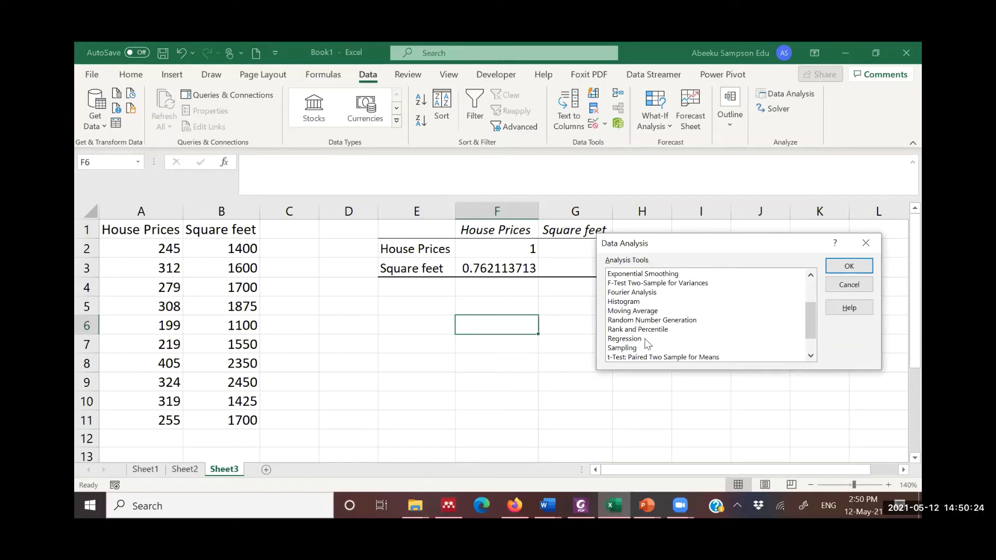
click(632, 339)
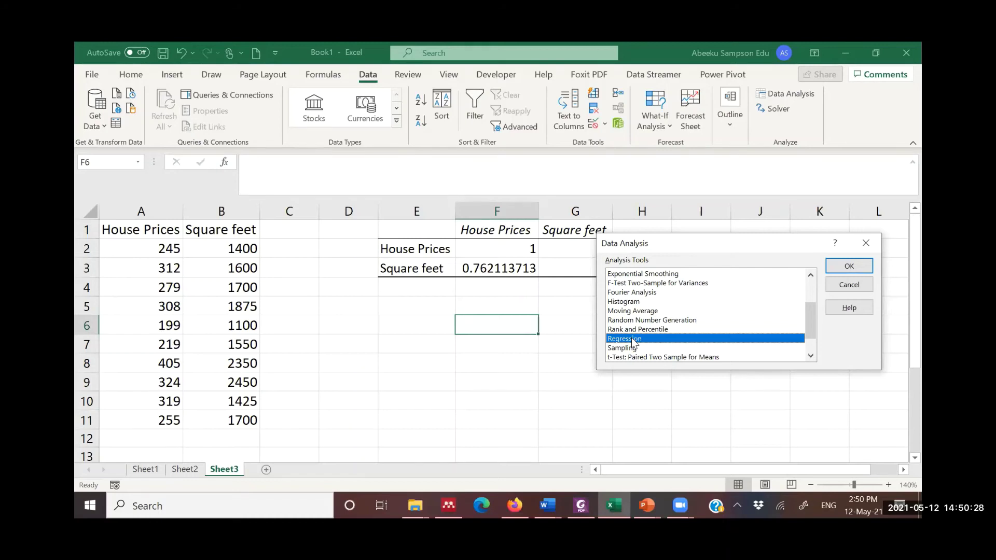
click(861, 266)
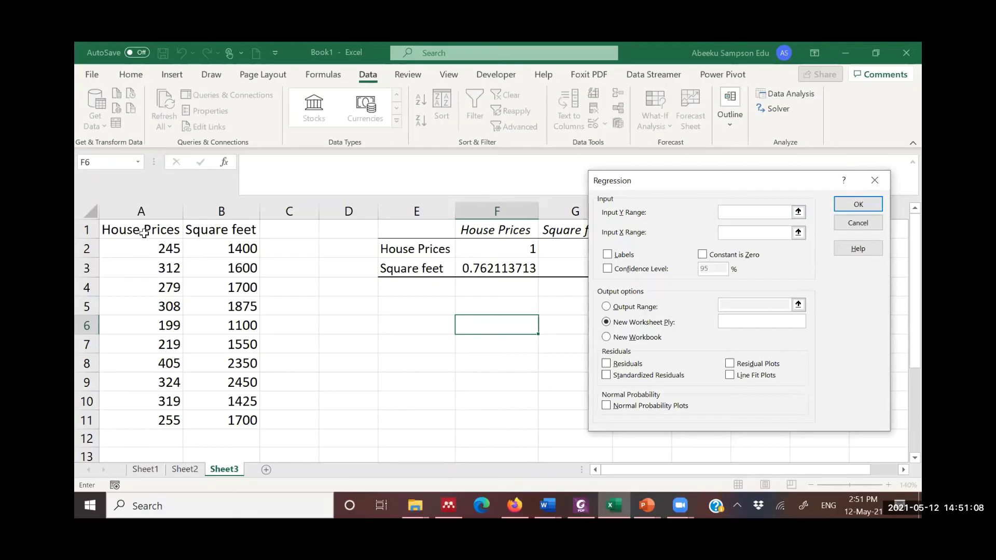
drag(143, 233, 154, 419)
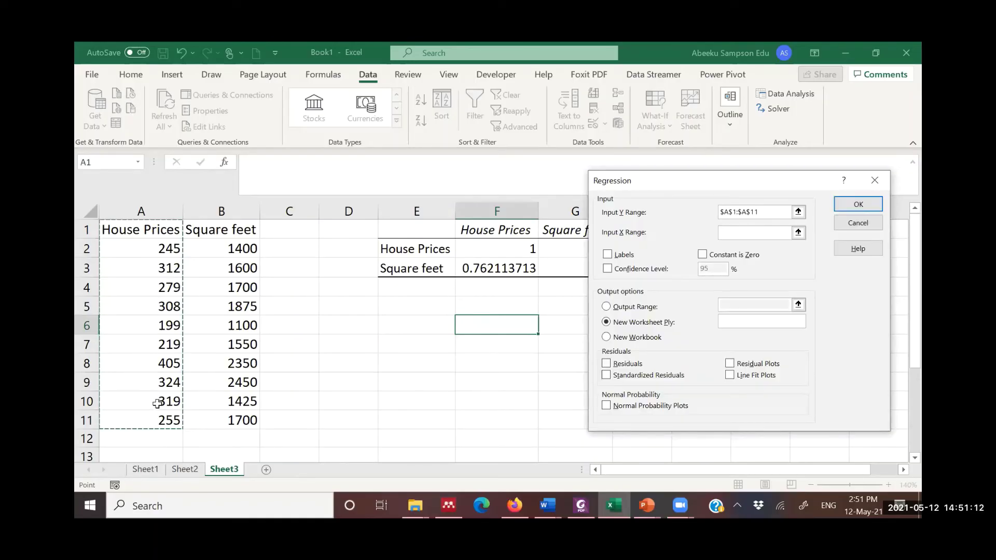
click(731, 233)
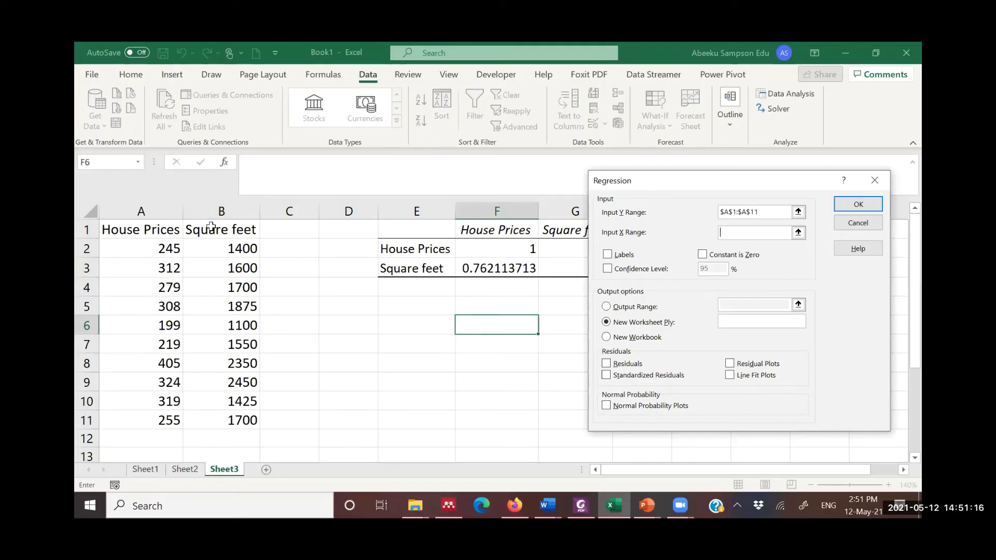
drag(211, 226, 224, 418)
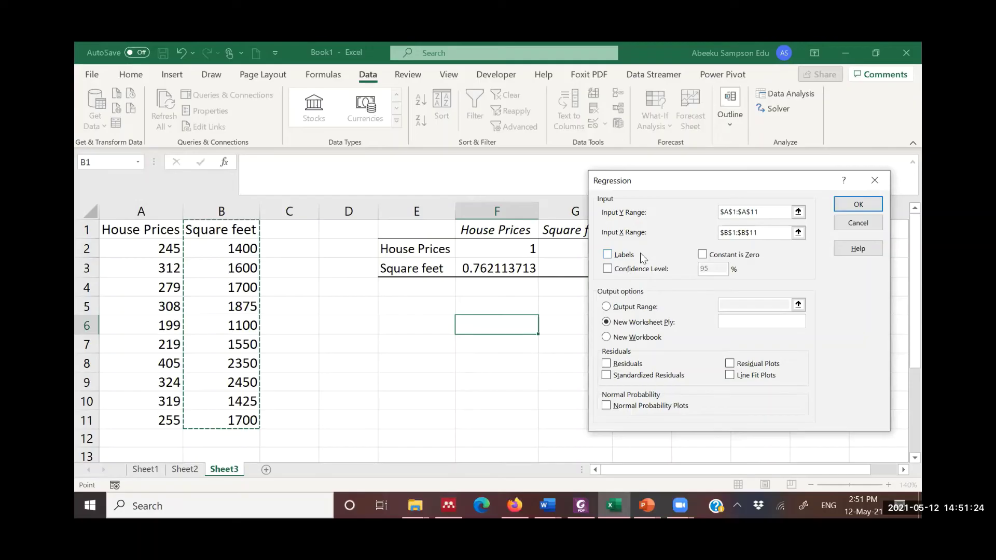
- Enable Labels for the regression and leave the Confidence Level option off after trying it
click(608, 255)
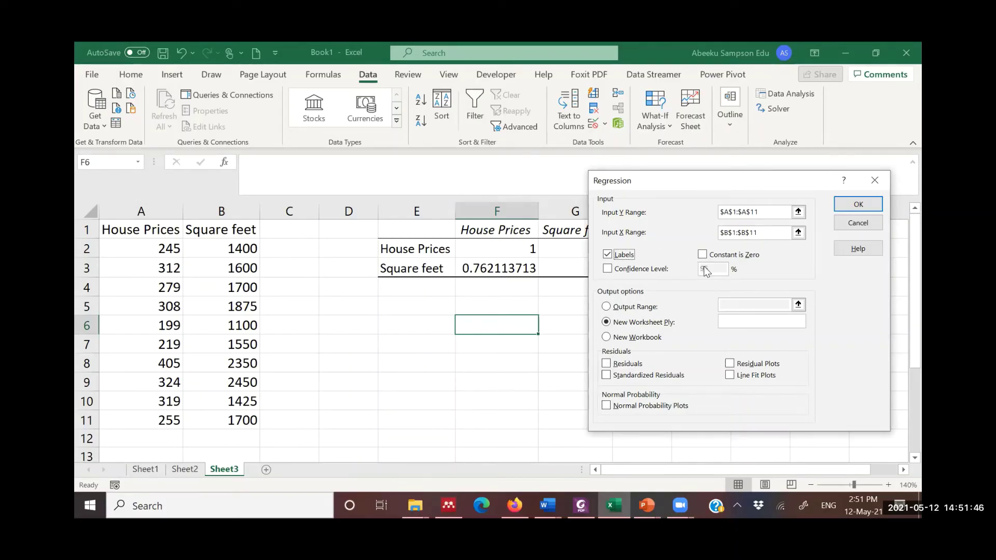
click(608, 270)
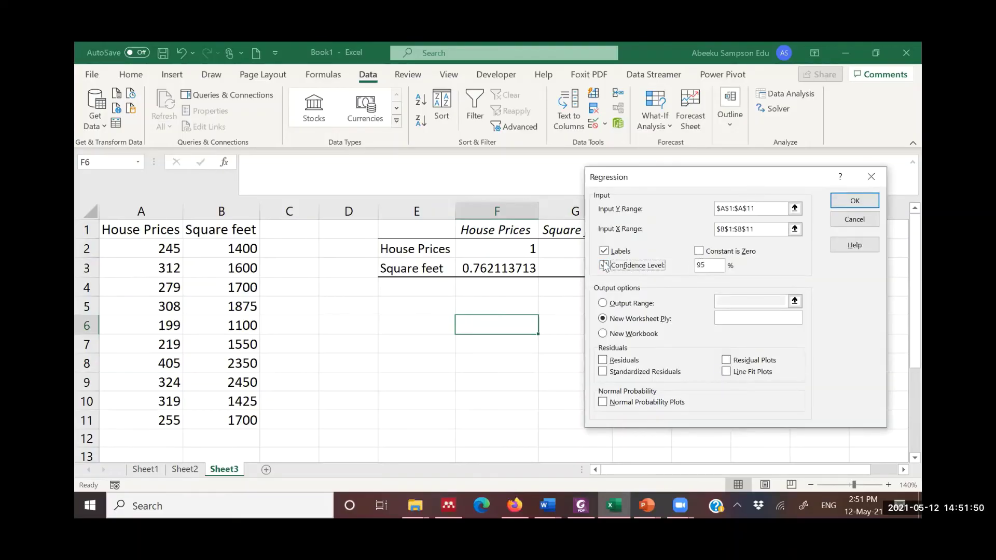
click(606, 266)
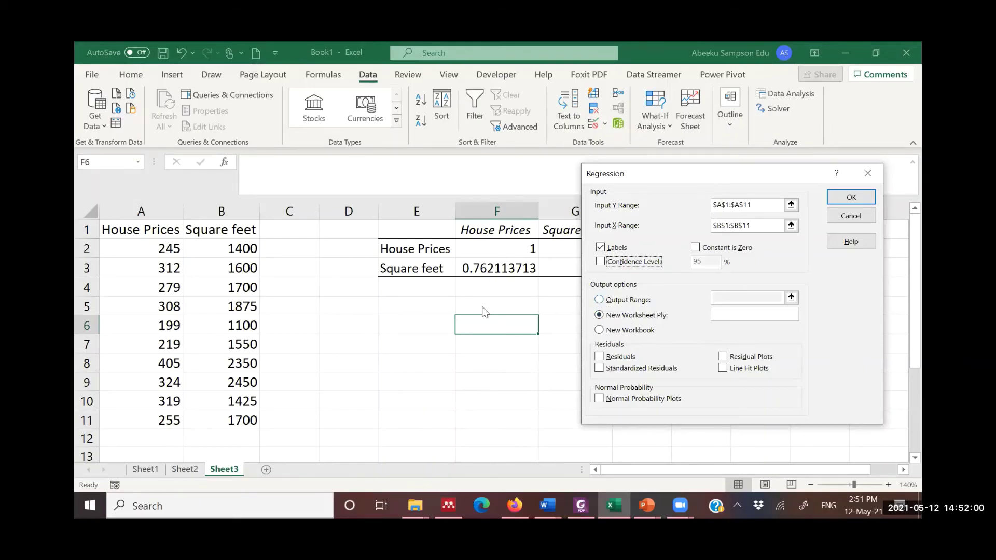
- Set the regression output range to E6, enable Line Fit Plots and Normal Probability Plots, and run the analysis
click(599, 301)
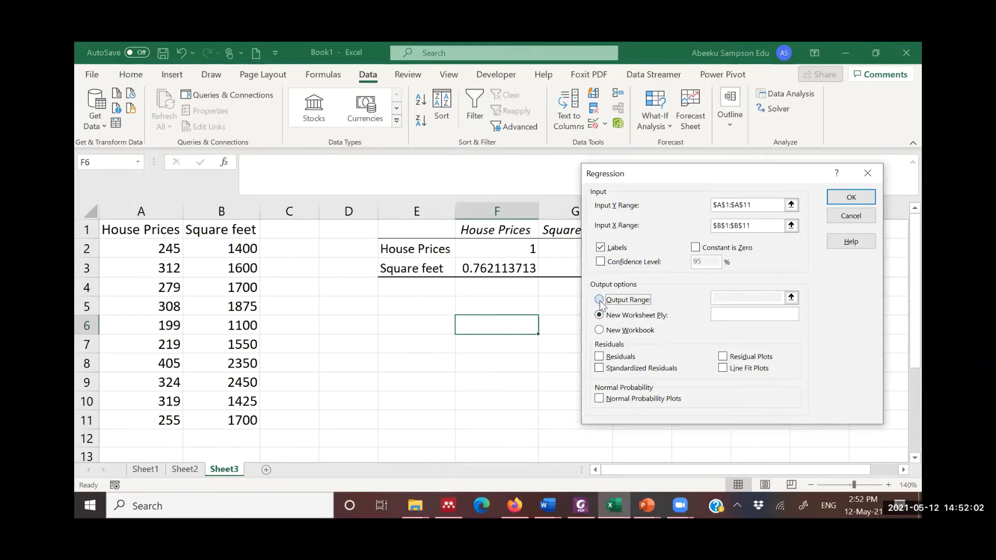
click(416, 325)
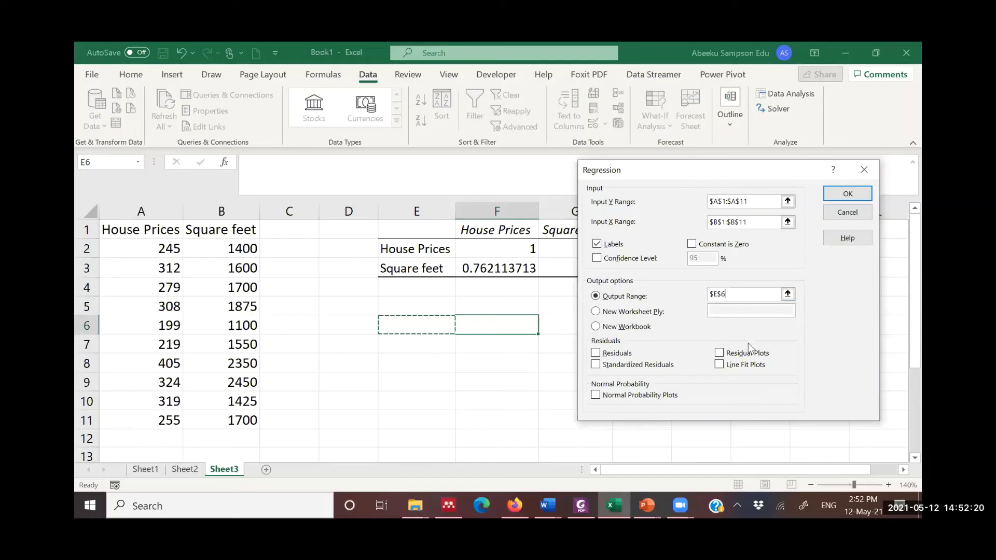
click(720, 365)
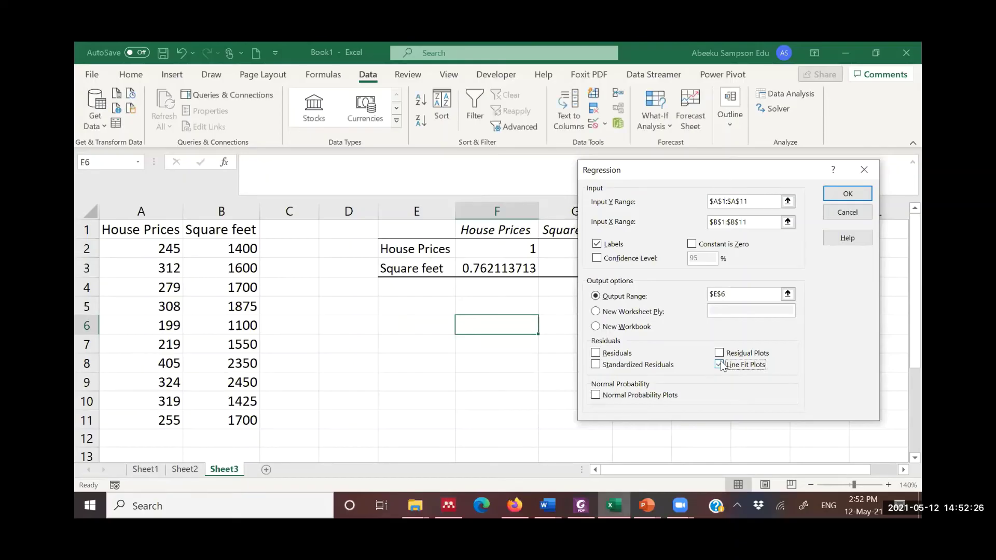
click(596, 396)
drag(686, 176, 702, 133)
click(857, 151)
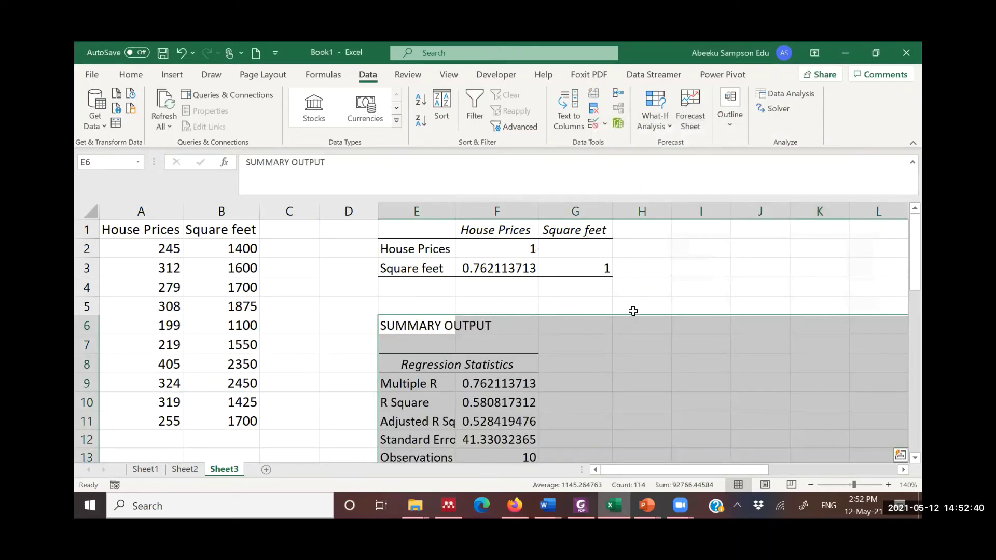
- Autofit columns E, F and J so the regression summary labels and the Significance F values show in full
scroll(641, 318, down, 3)
scroll(643, 322, up, 3)
double_click(456, 209)
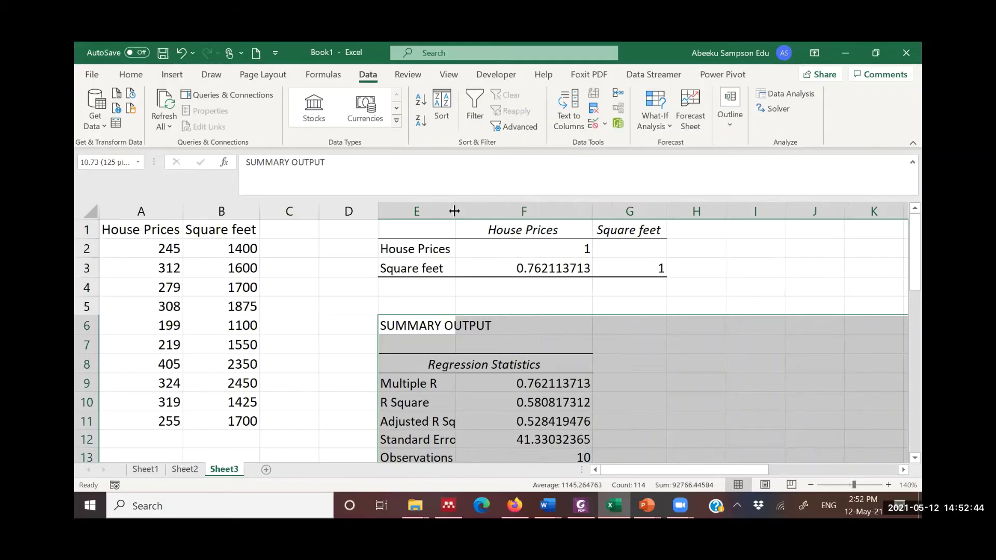
double_click(456, 209)
scroll(709, 330, down, 4)
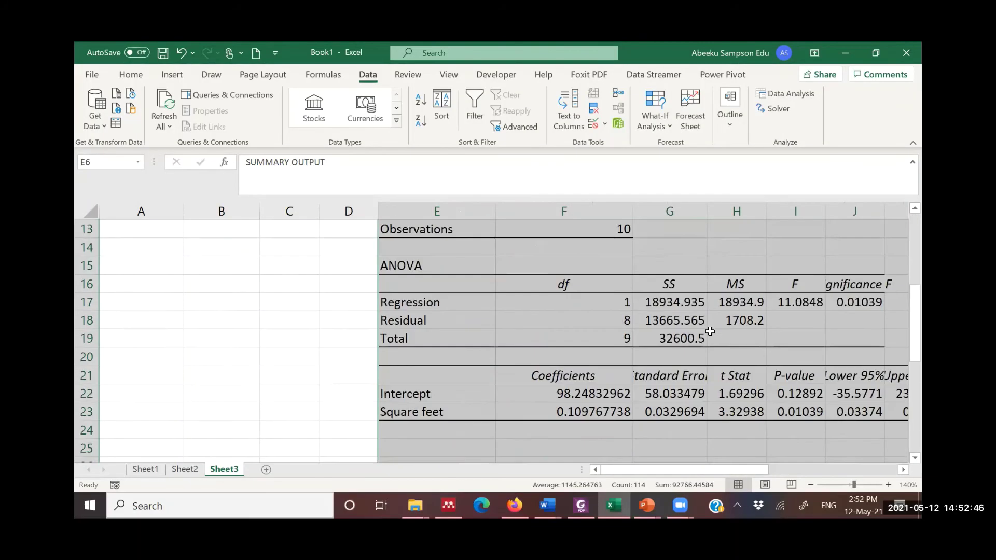
scroll(737, 215, up, 1)
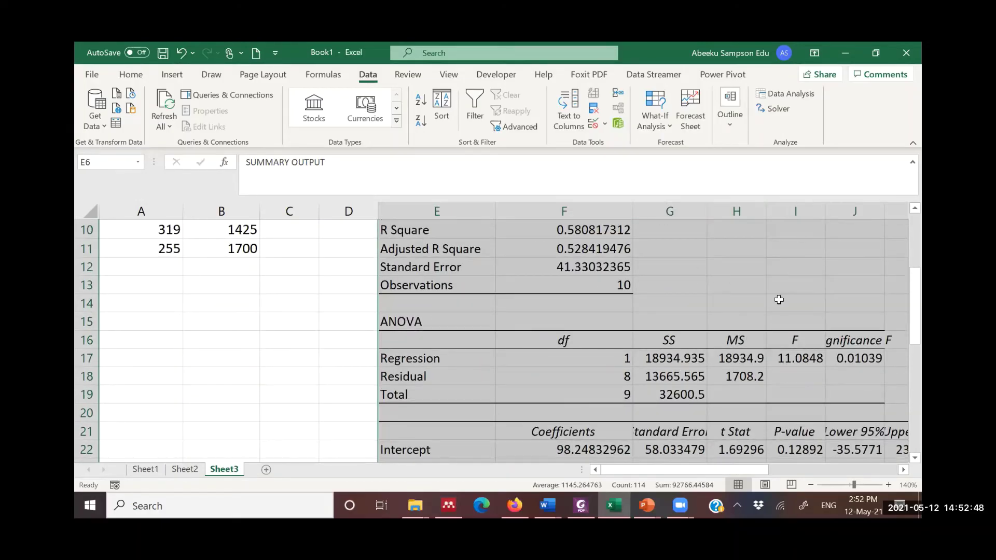
double_click(884, 210)
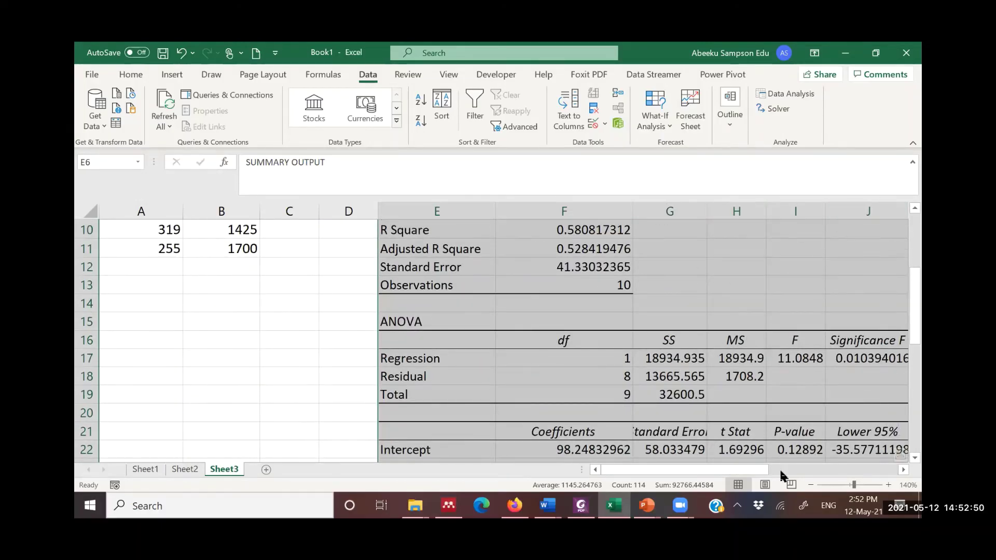
- Examine the ANOVA, coefficients, residual and probability tables of the regression output, and the two plots beside them
drag(765, 467, 768, 469)
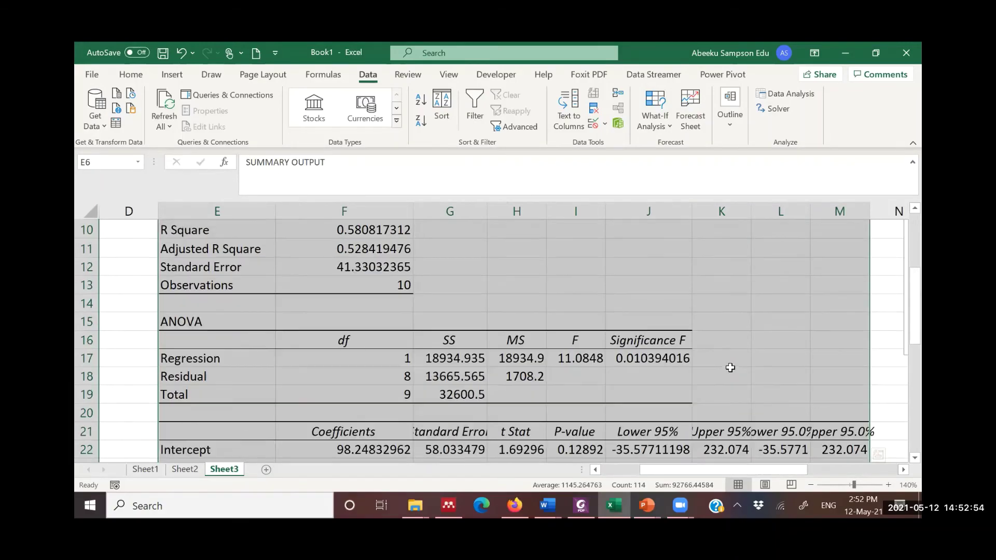
scroll(730, 369, down, 2)
scroll(731, 368, down, 3)
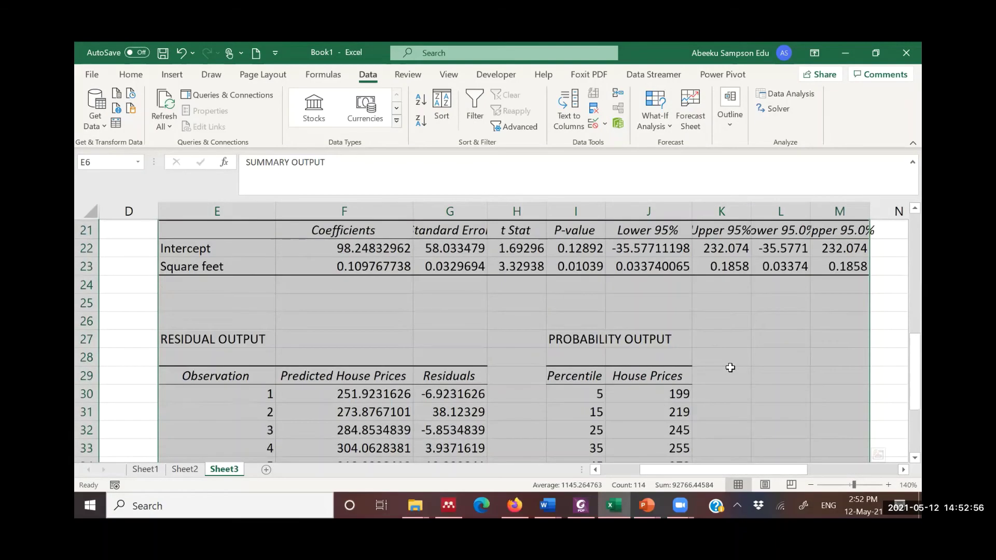
scroll(731, 367, down, 20)
scroll(729, 357, up, 15)
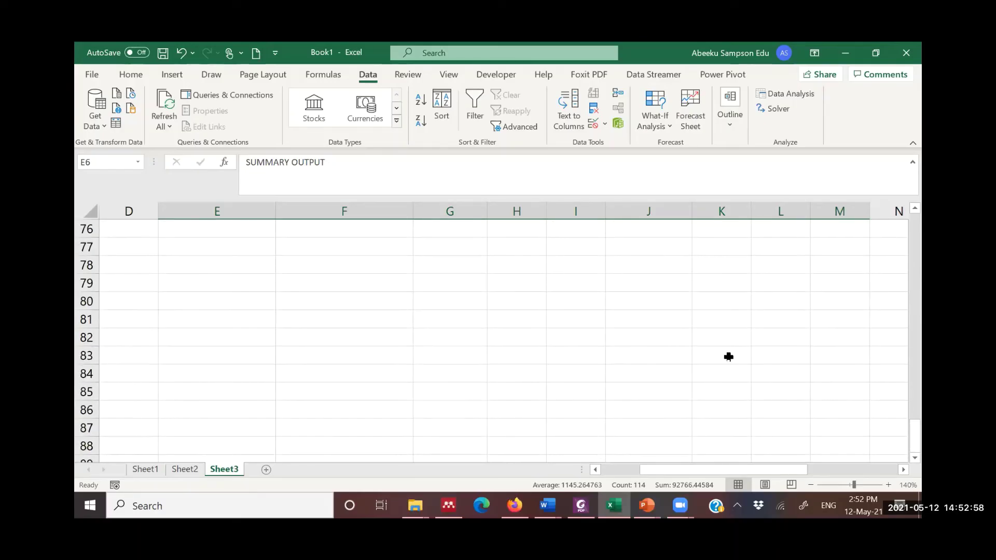
scroll(729, 357, up, 8)
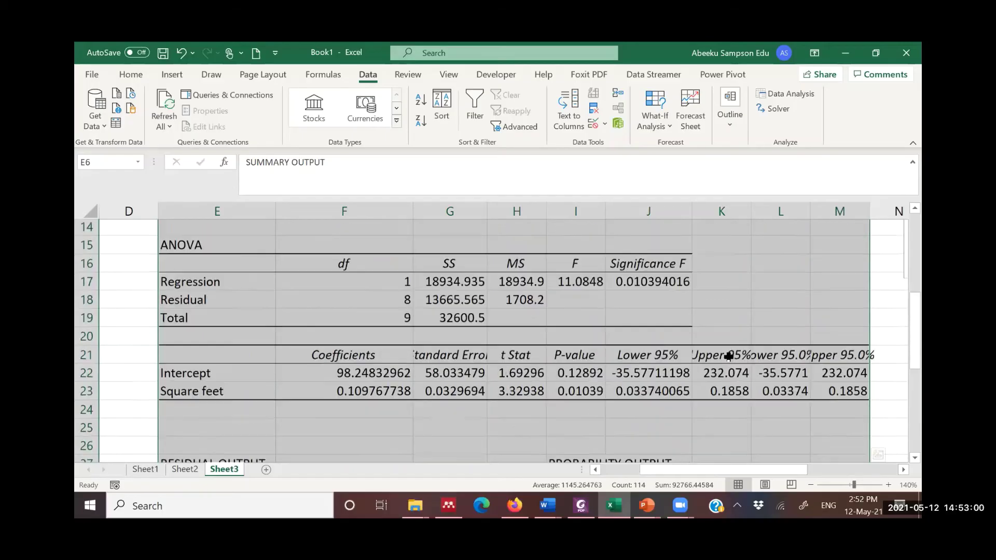
drag(669, 473, 735, 444)
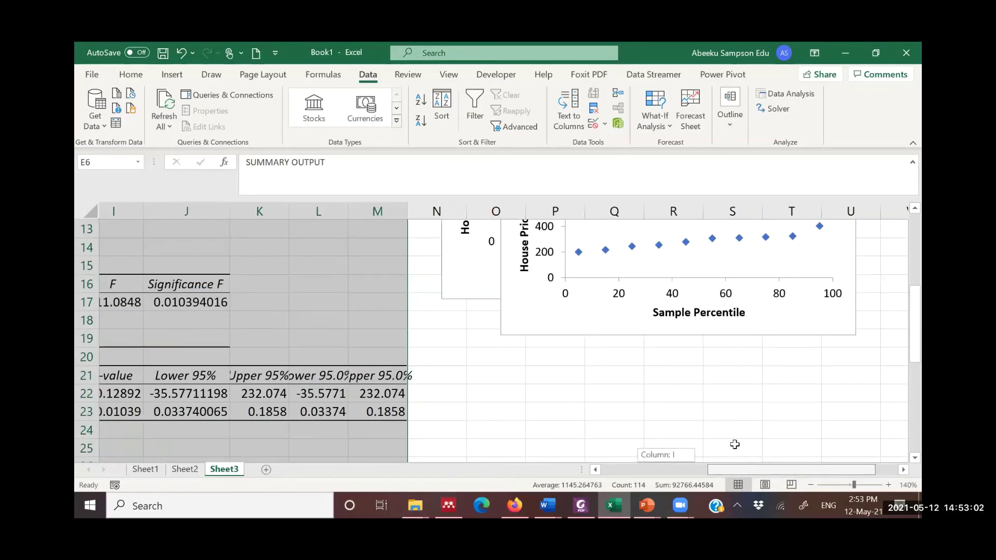
scroll(744, 415, up, 3)
scroll(744, 415, down, 2)
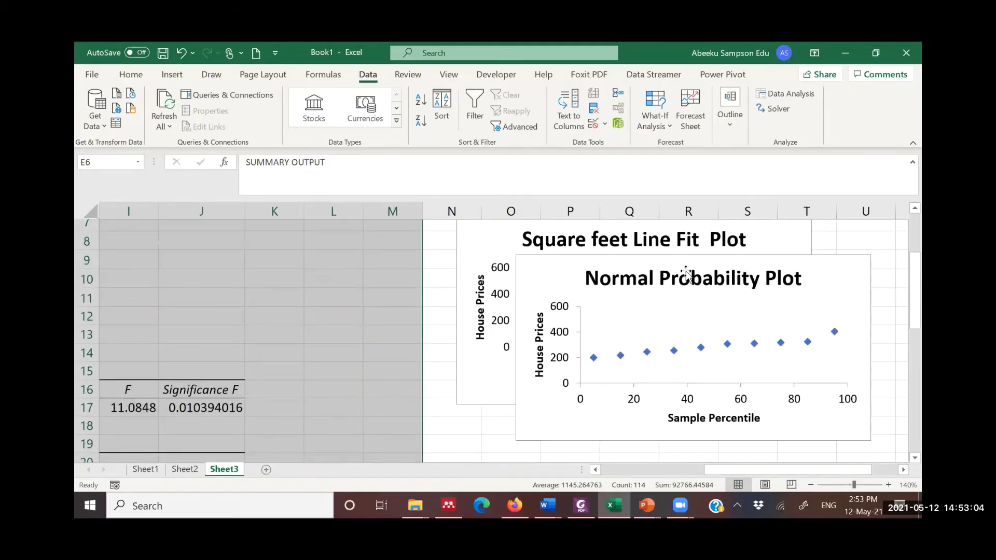
click(694, 397)
drag(695, 399, 638, 391)
click(182, 53)
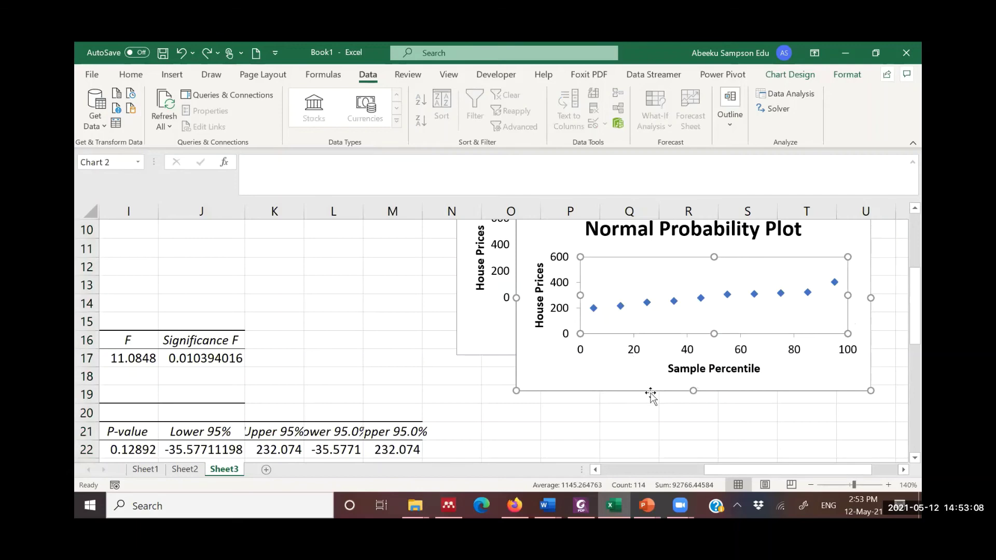
scroll(622, 384, up, 2)
key(ctrl+z)
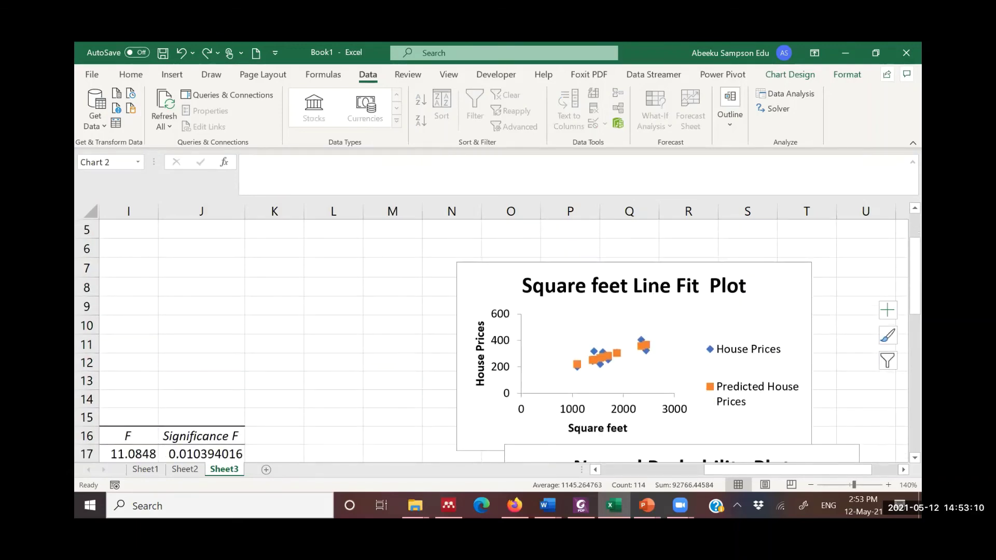
key(ctrl+y)
scroll(607, 300, down, 3)
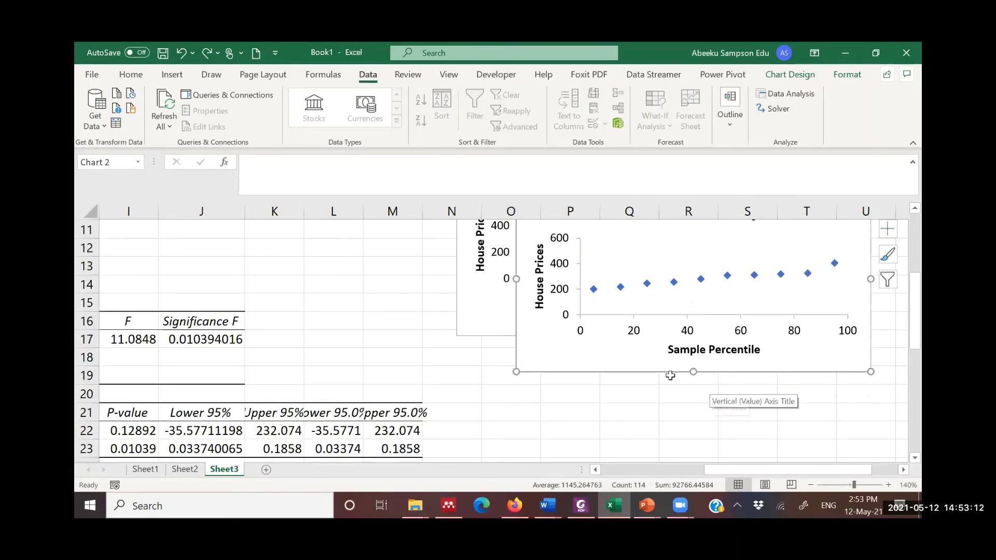
- Move the Normal Probability Plot chart below the Square feet Line Fit Plot so the two charts no longer overlap
drag(607, 300, 600, 404)
scroll(650, 373, up, 6)
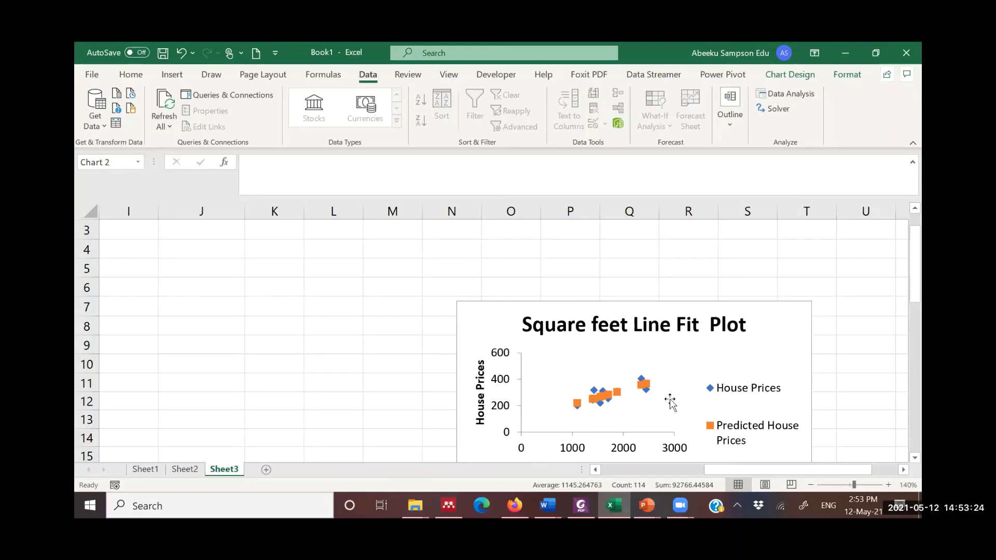
scroll(676, 404, down, 1)
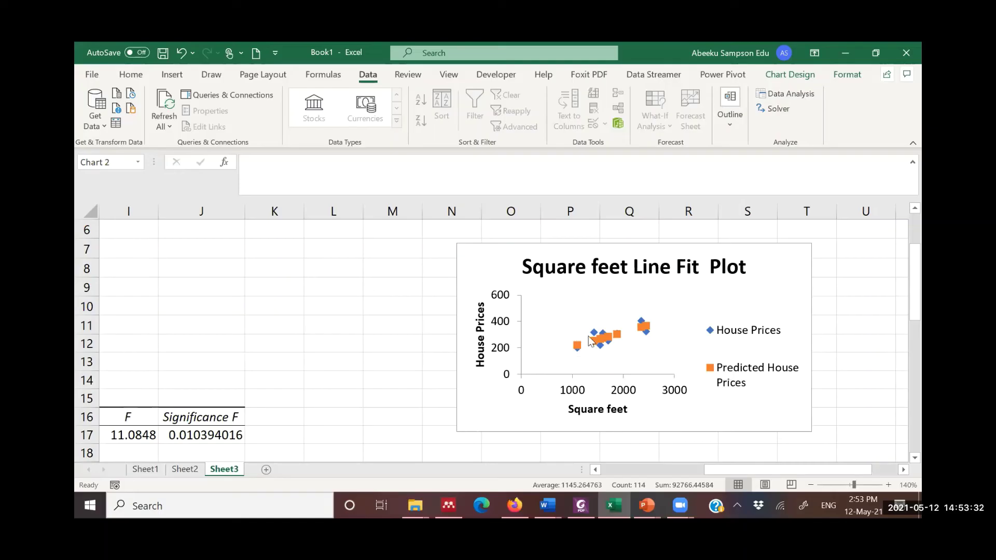
- Return to the regression summary tables and set the sheet zoom to 112%
drag(748, 469, 704, 469)
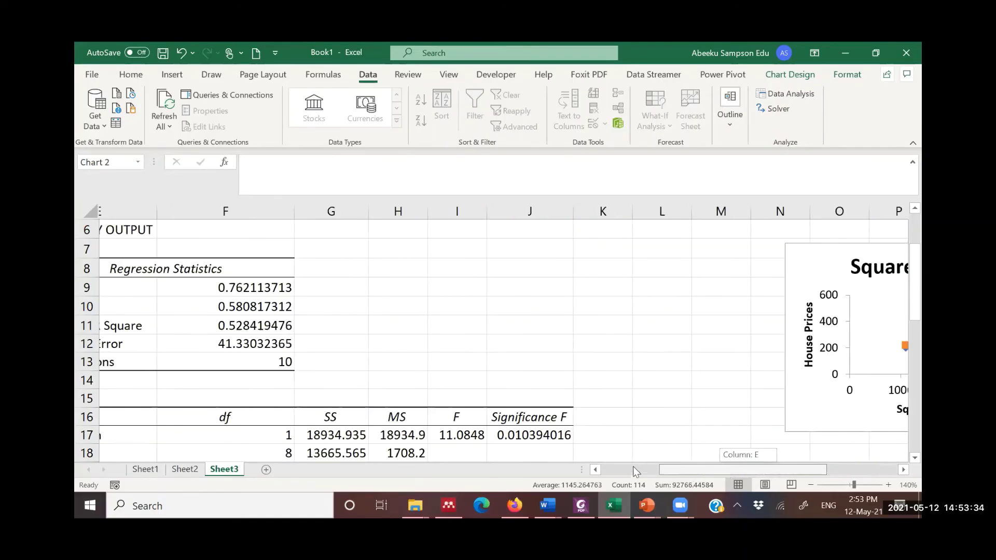
scroll(656, 412, left, 2)
scroll(658, 408, up, 1)
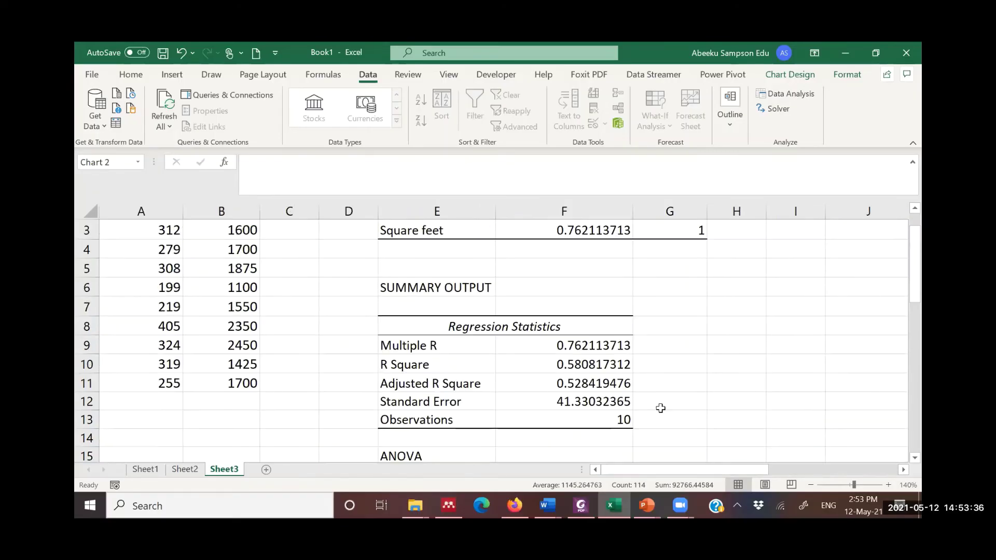
scroll(661, 408, down, 1)
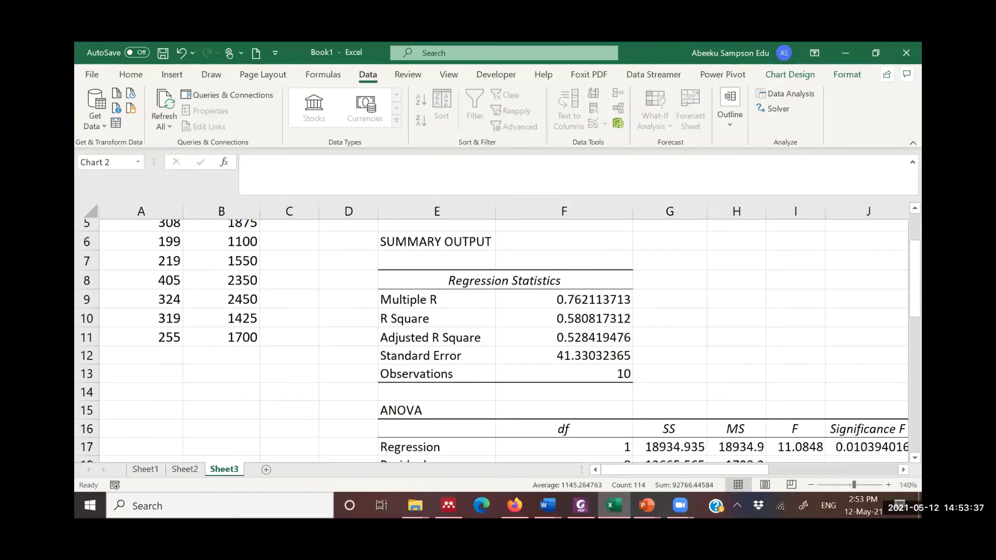
click(842, 486)
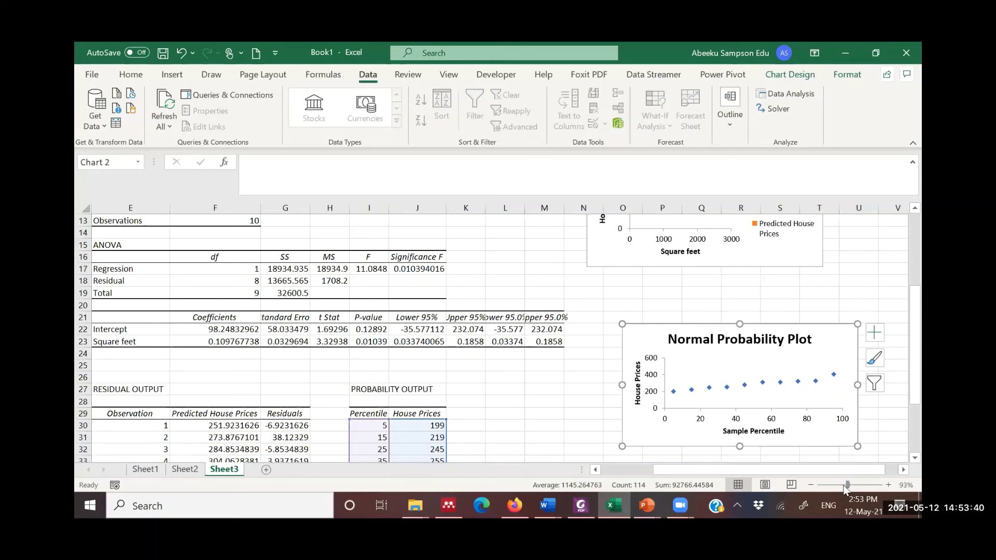
click(845, 485)
click(851, 486)
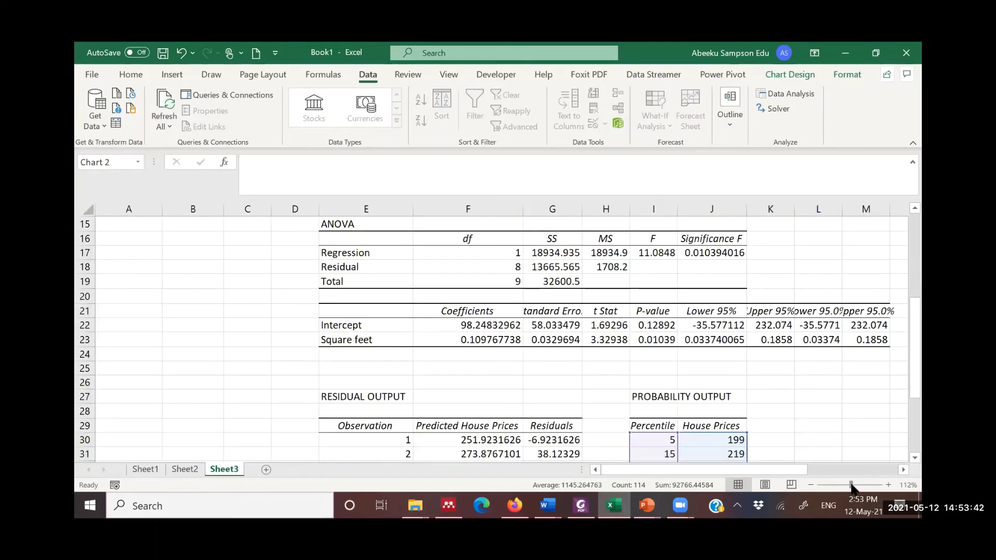
- Review the regression output from the summary statistics down to the residual and probability tables and back
scroll(719, 363, up, 1)
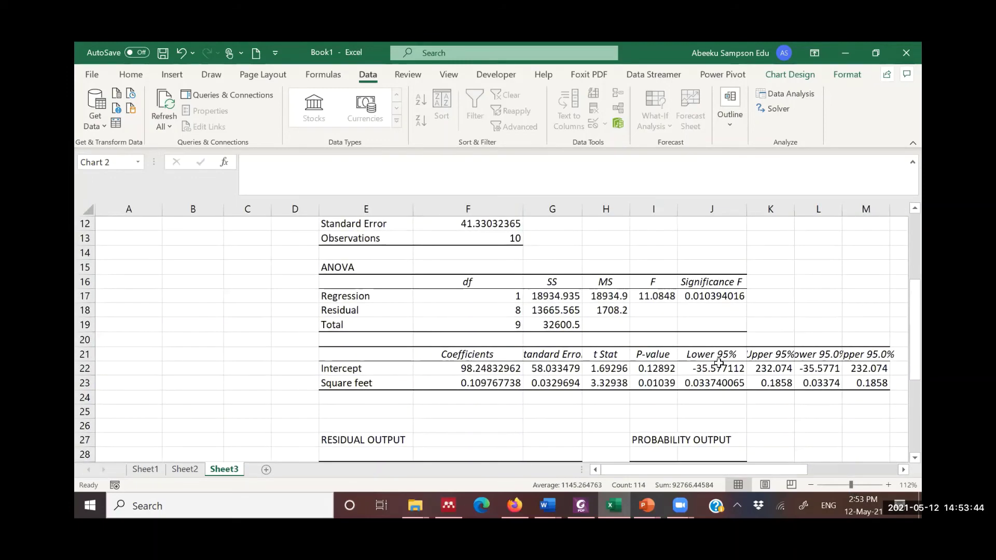
scroll(719, 363, up, 1)
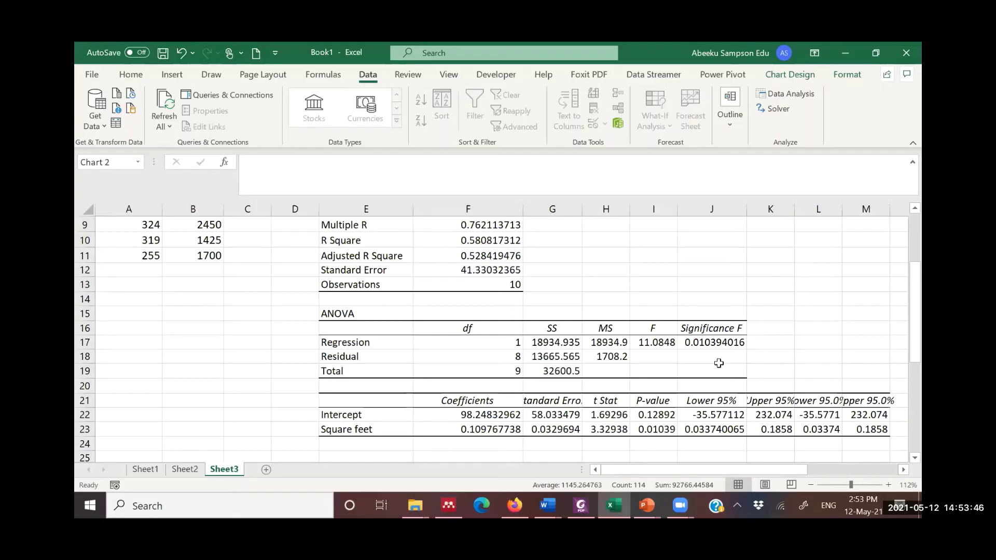
scroll(719, 363, down, 2)
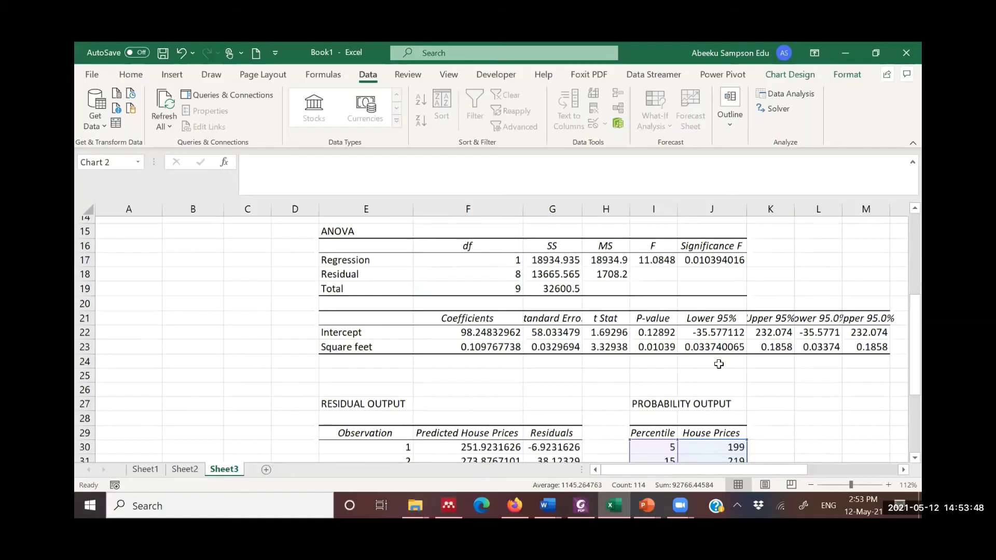
scroll(719, 365, down, 2)
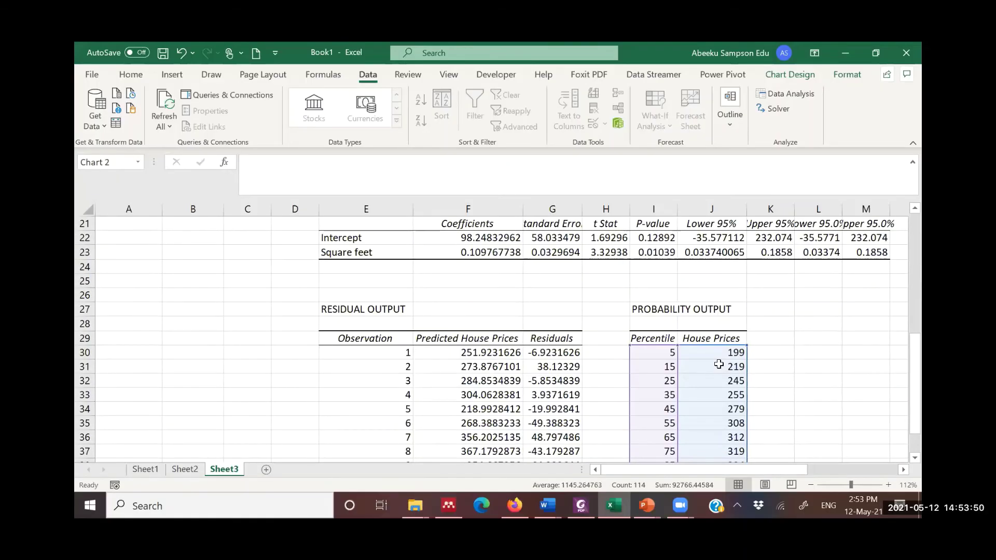
scroll(718, 365, down, 2)
scroll(716, 366, up, 2)
scroll(339, 225, up, 5)
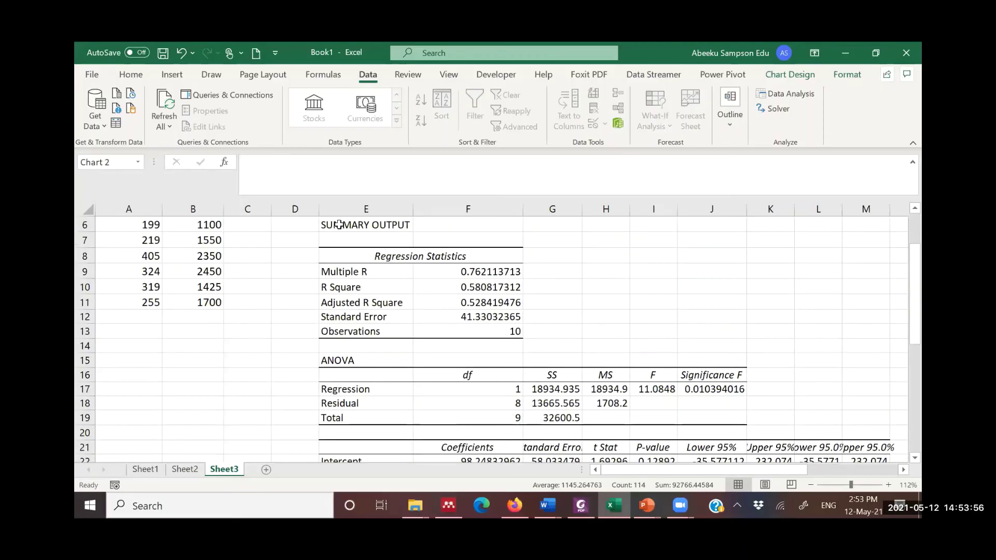
- Highlight in turn the Regression Statistics table, the ANOVA table in E15:J19 and the coefficients table in rows 21 to 23
drag(338, 256, 503, 346)
drag(337, 360, 539, 390)
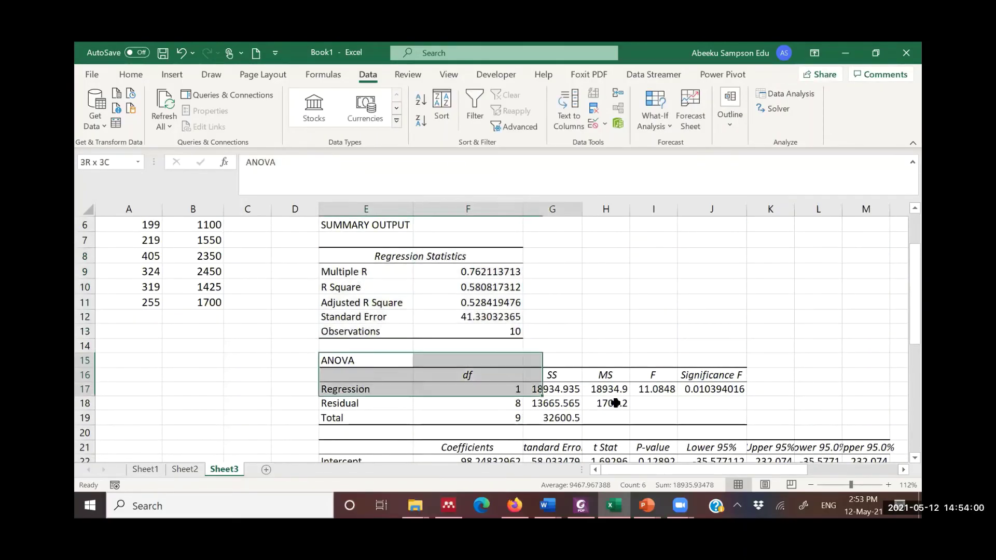
drag(616, 403, 739, 415)
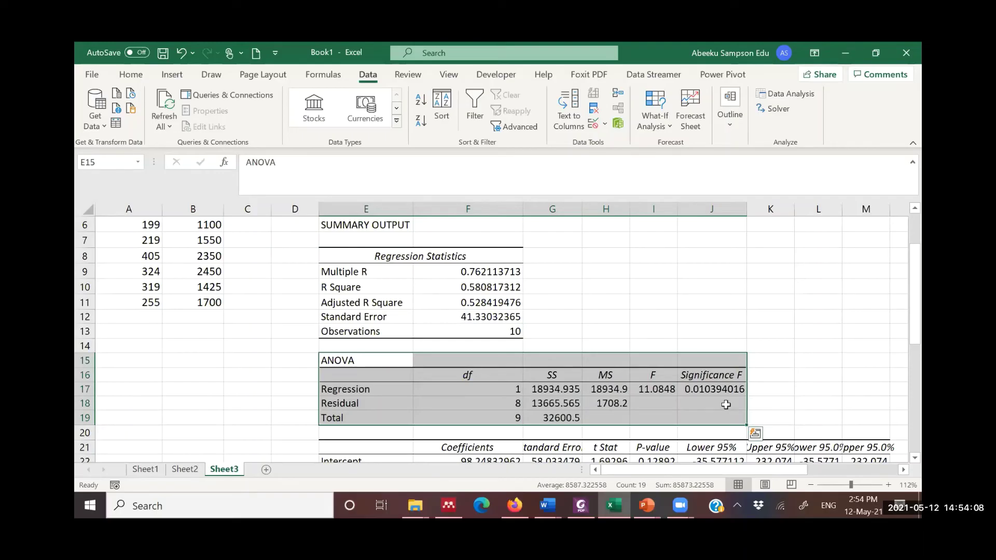
scroll(726, 405, down, 2)
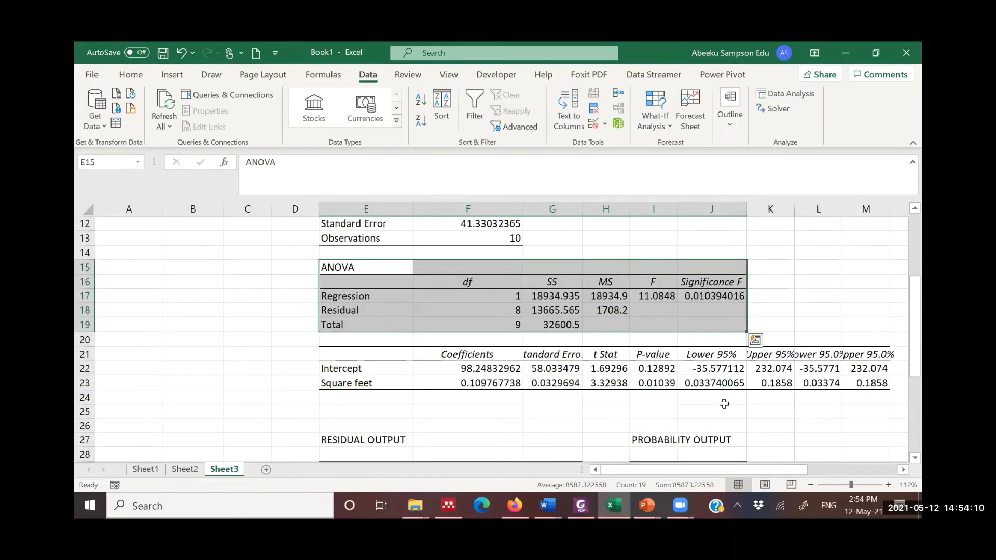
drag(355, 357, 896, 387)
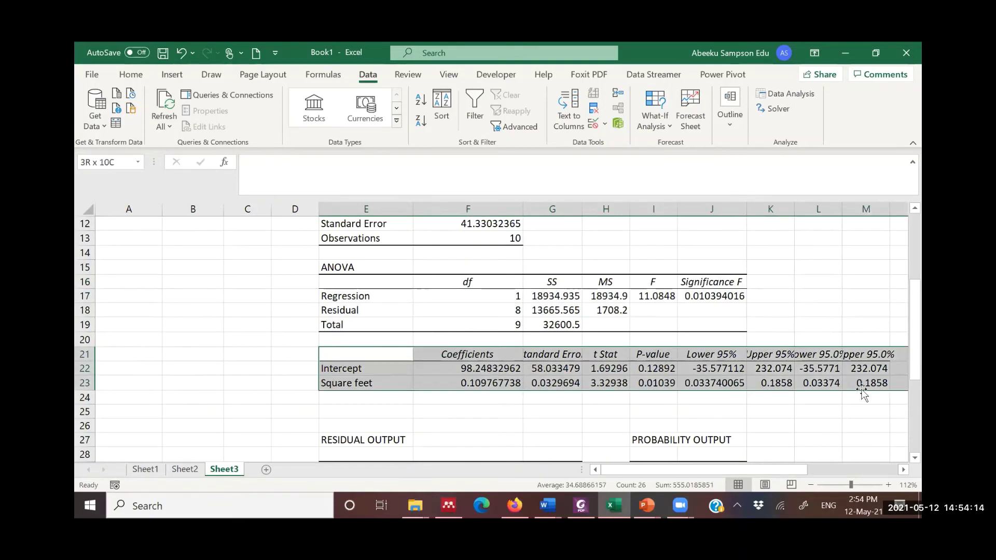
- Widen columns G and K so the Standard Error and Upper 95% entries of the coefficients table fit
drag(582, 209, 600, 209)
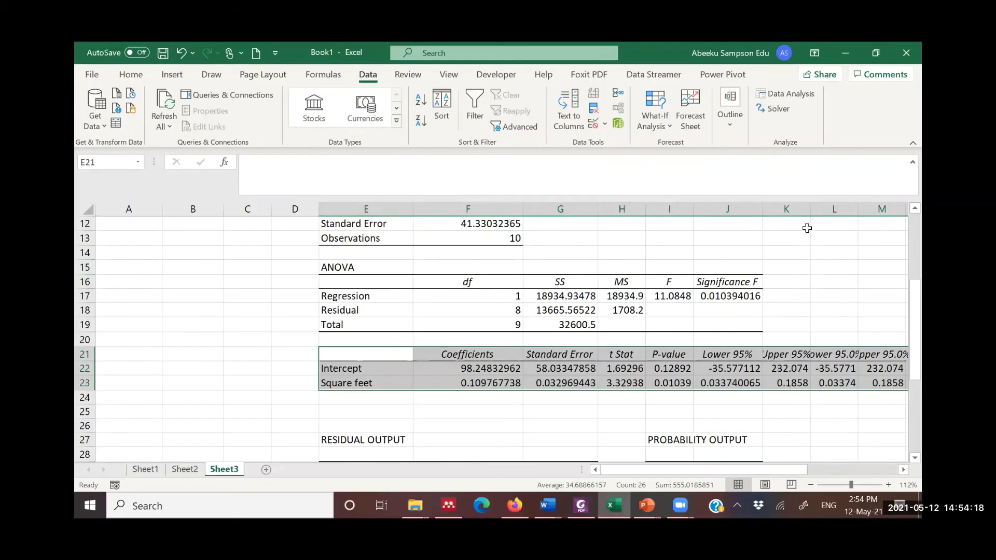
double_click(812, 209)
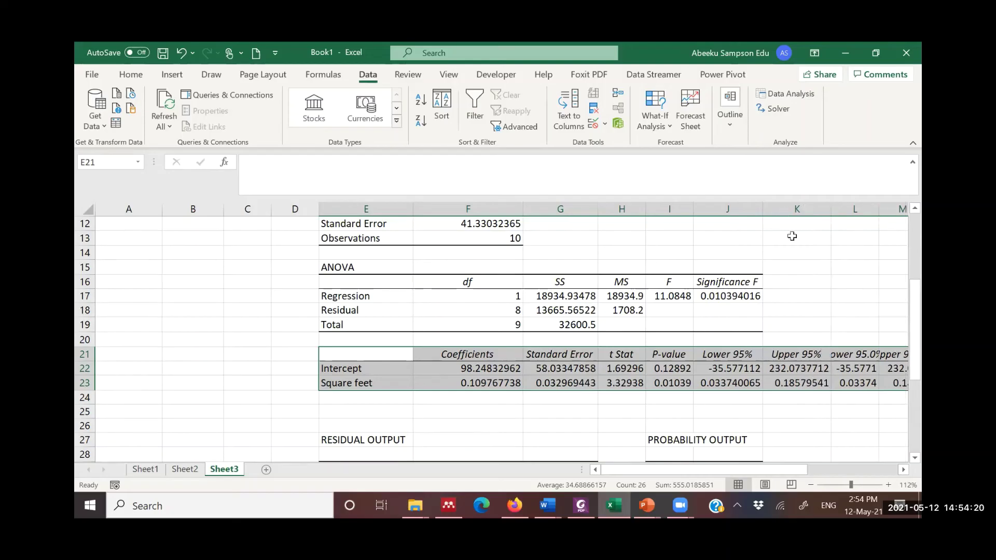
scroll(757, 353, up, 2)
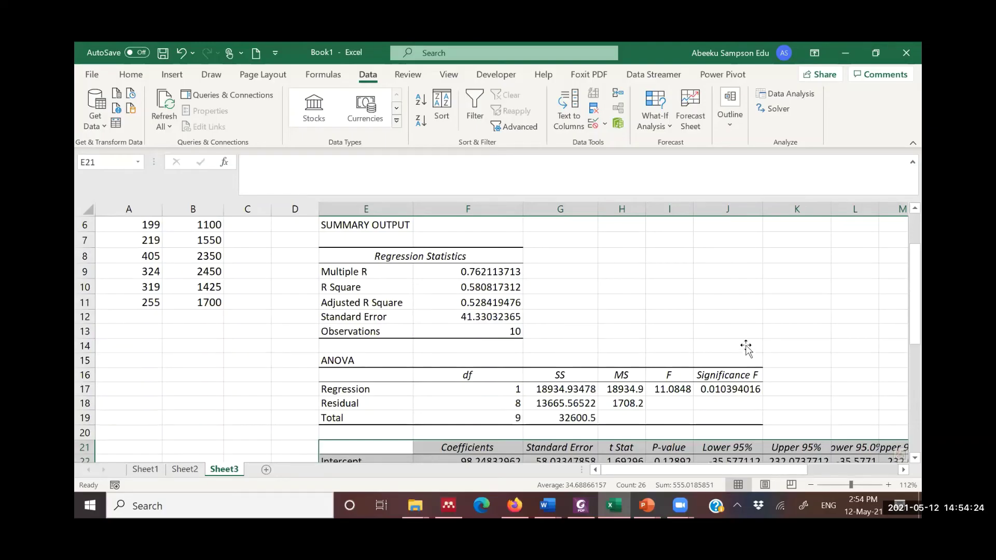
scroll(746, 339, down, 2)
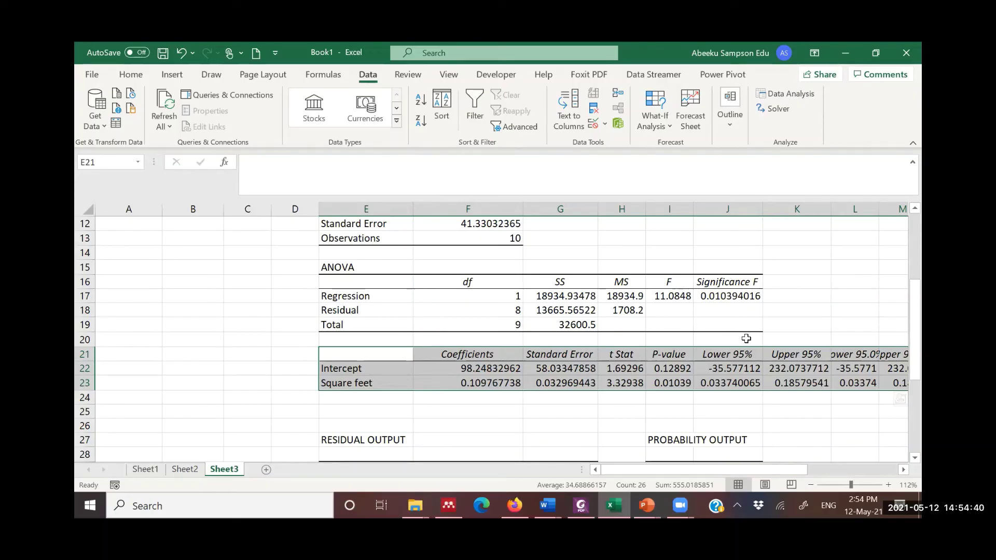
- Compare Multiple R in F9 with the House Prices and Square feet correlation in F3, and select the Multiple R row
scroll(746, 338, up, 2)
scroll(746, 338, up, 2)
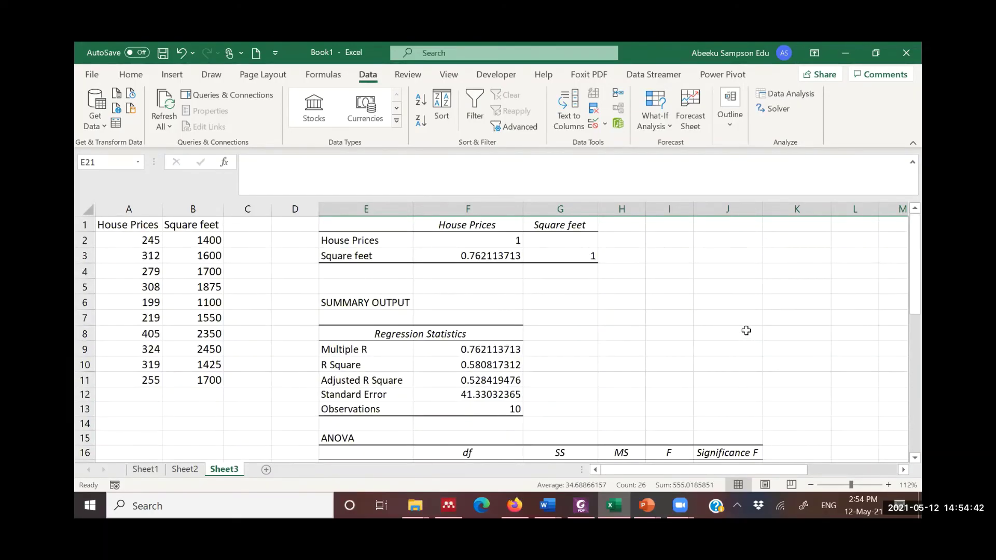
scroll(644, 338, down, 2)
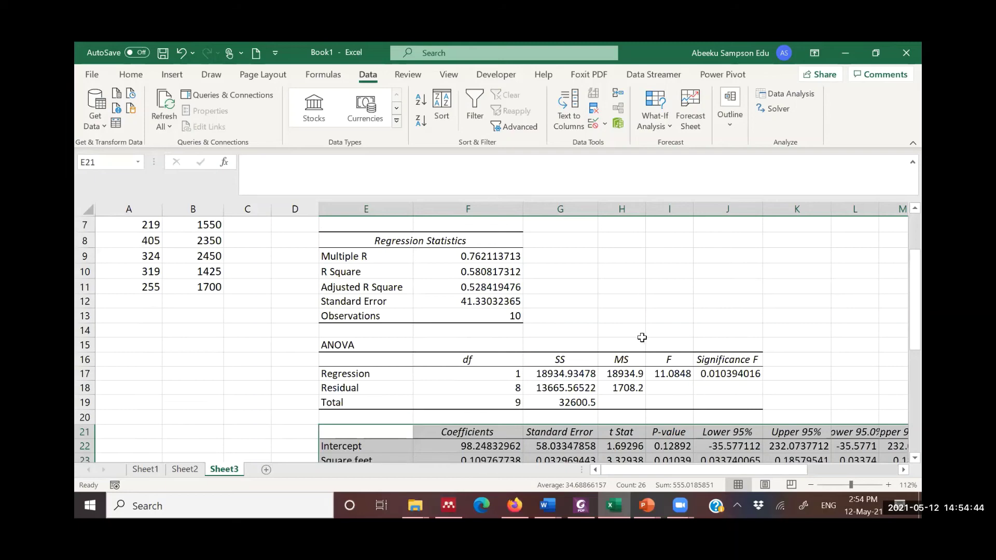
scroll(656, 357, down, 1)
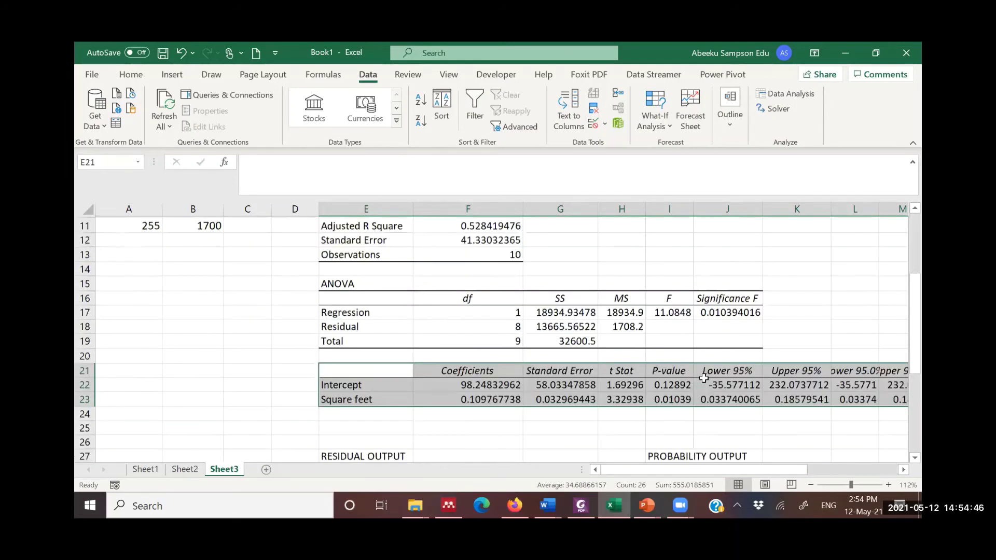
scroll(704, 379, up, 1)
scroll(514, 337, up, 1)
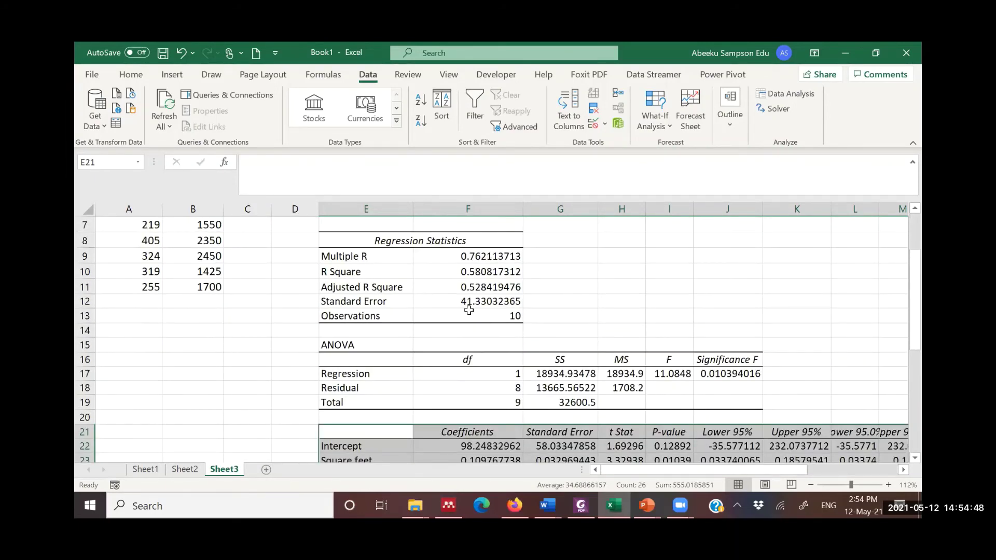
click(472, 258)
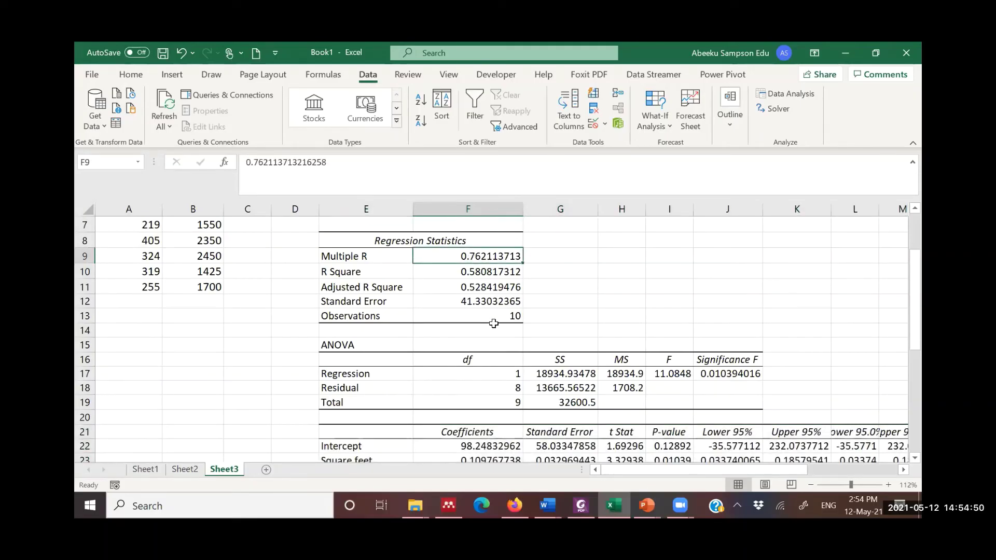
scroll(486, 257, up, 2)
click(486, 258)
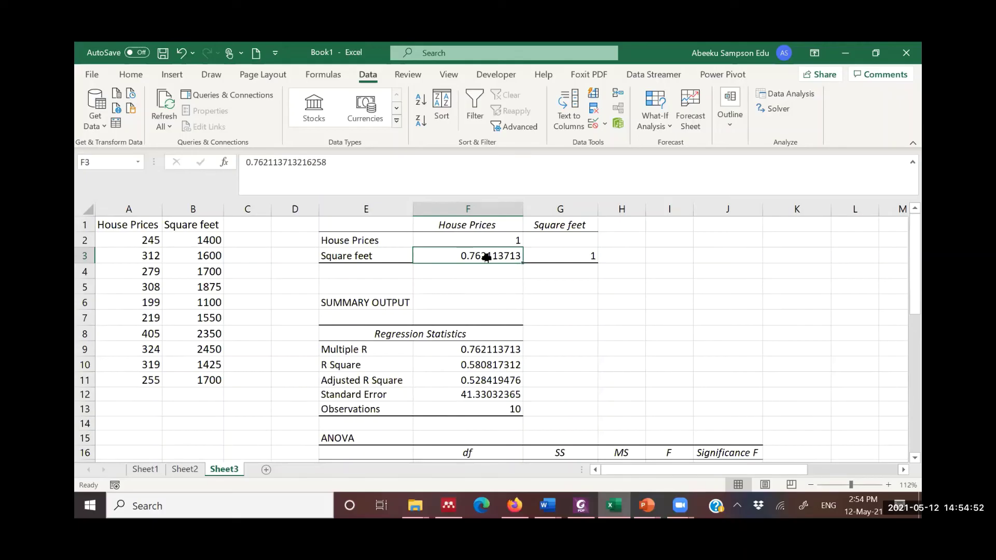
drag(343, 349, 491, 348)
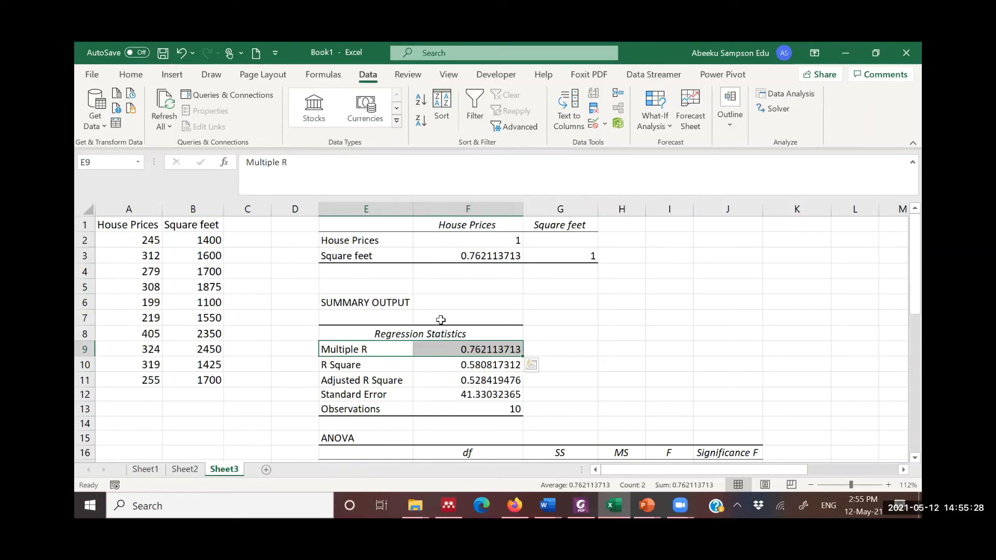
- Fill the Coefficients column of the regression table, cells F21:F23, with yellow
scroll(496, 345, down, 3)
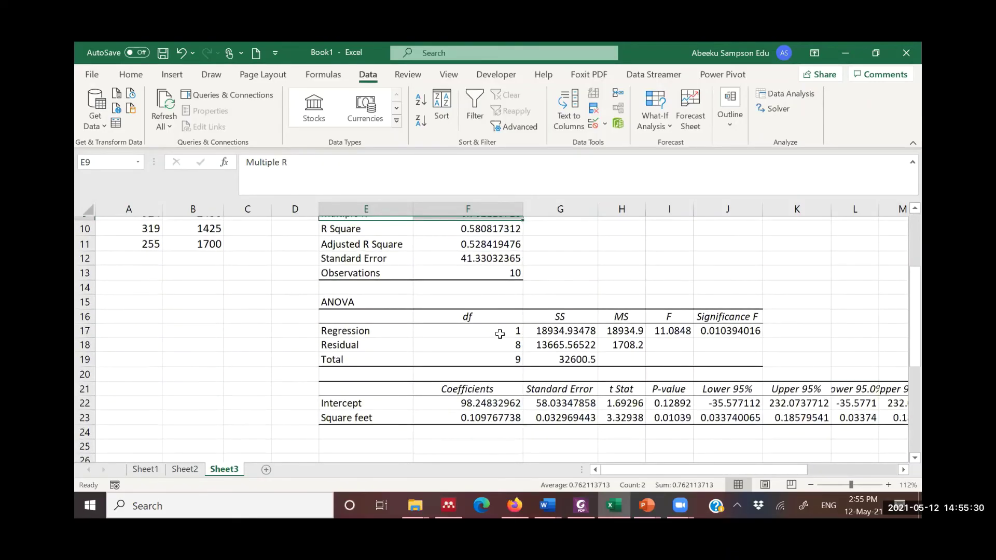
scroll(500, 328, down, 1)
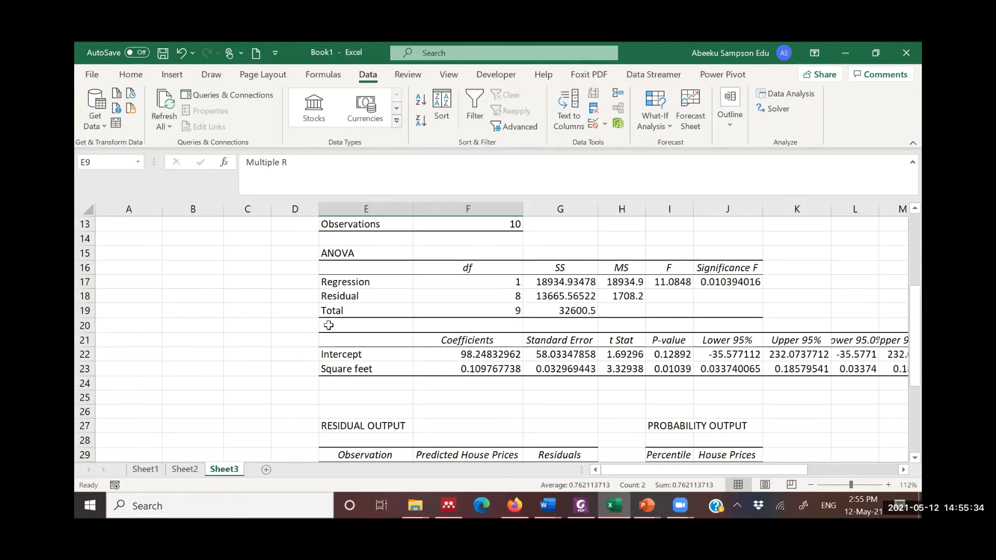
drag(337, 338, 470, 370)
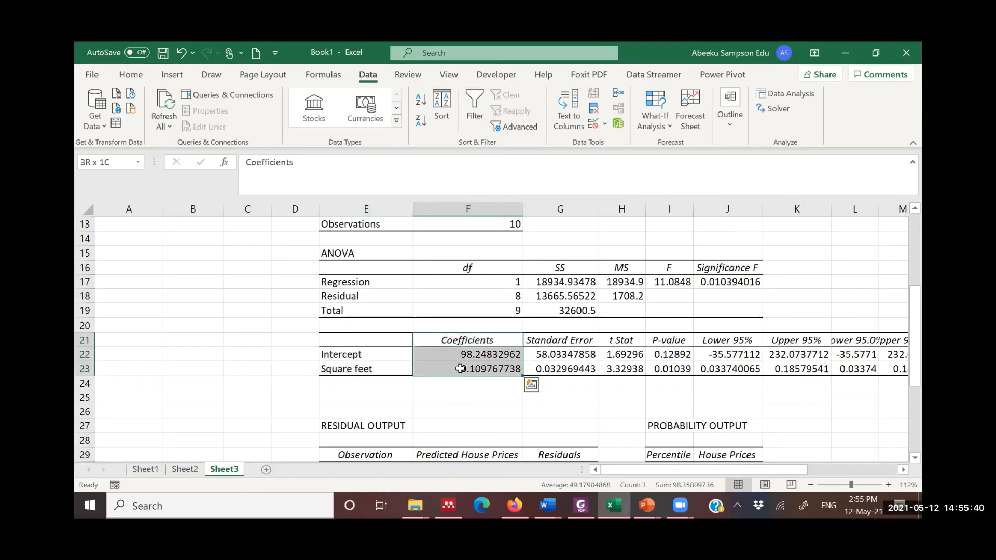
click(136, 77)
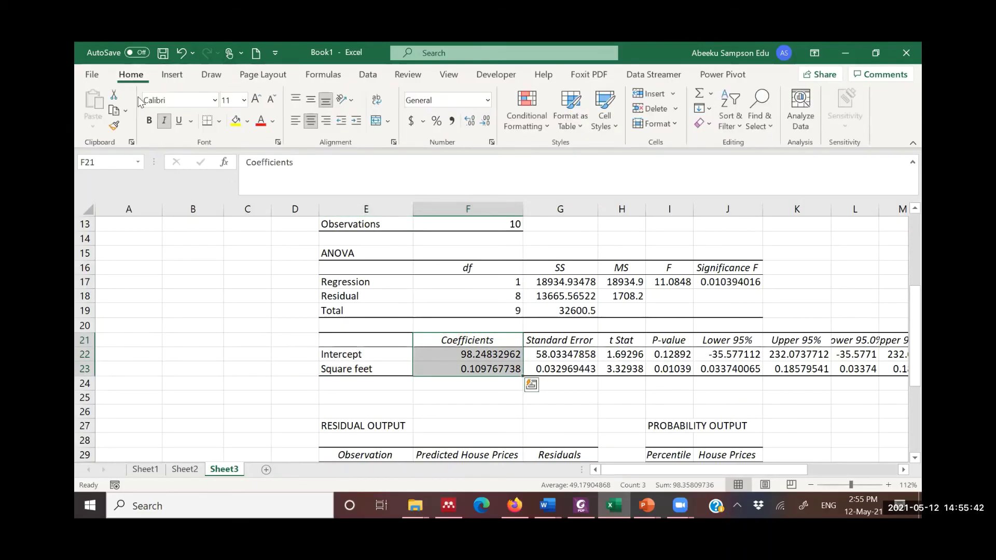
click(234, 128)
- Point out the Intercept coefficient in F22 and the Square feet coefficient in F23, alternately and together
click(389, 355)
click(478, 355)
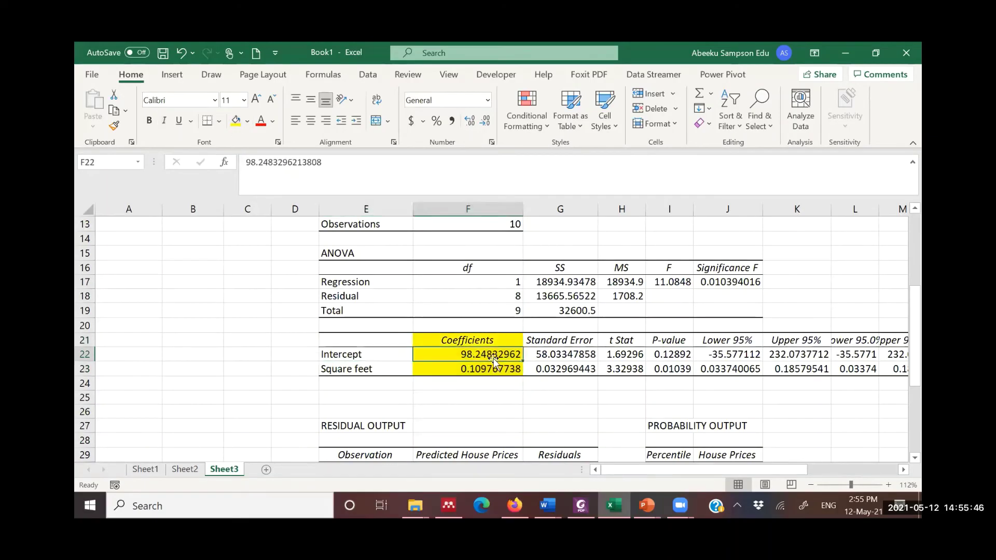
click(466, 370)
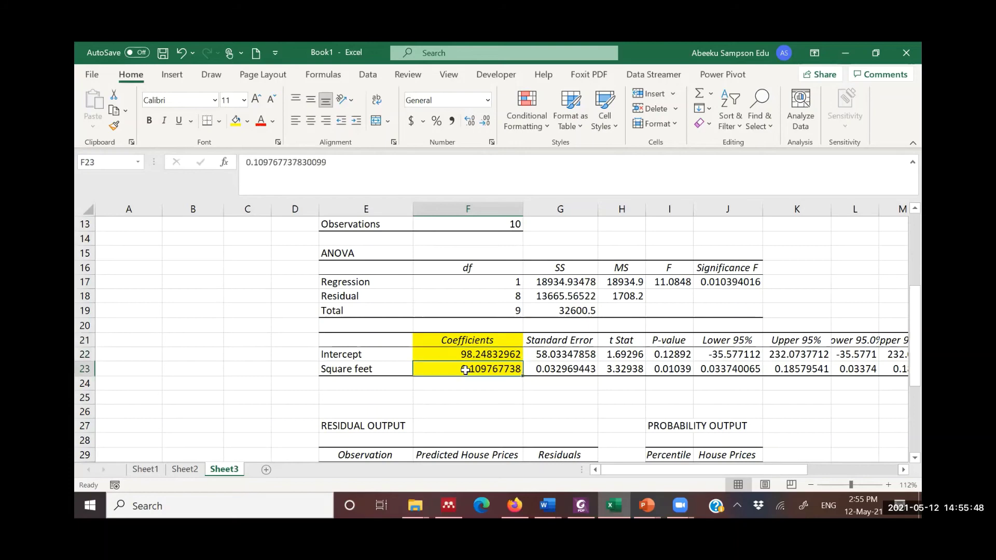
click(471, 356)
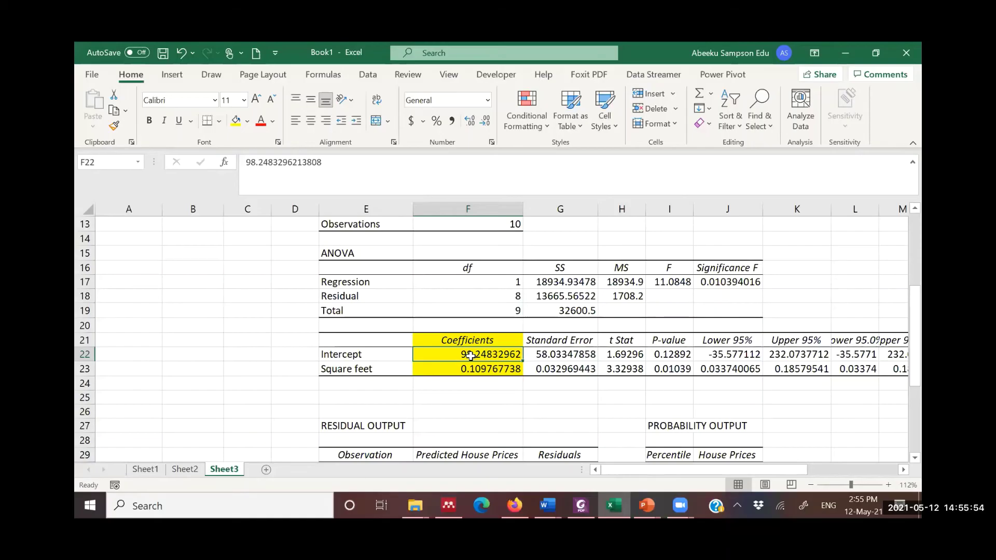
click(488, 367)
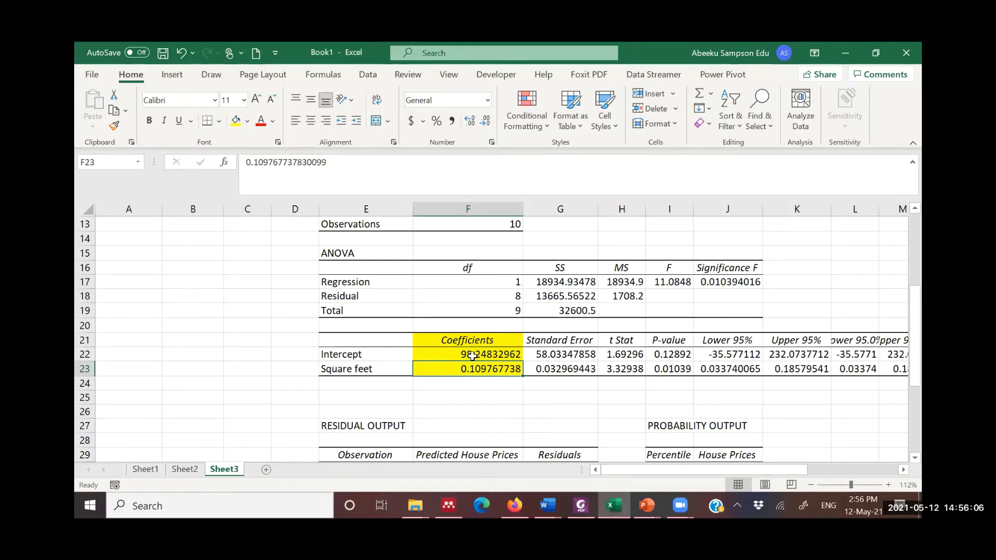
drag(472, 356, 482, 367)
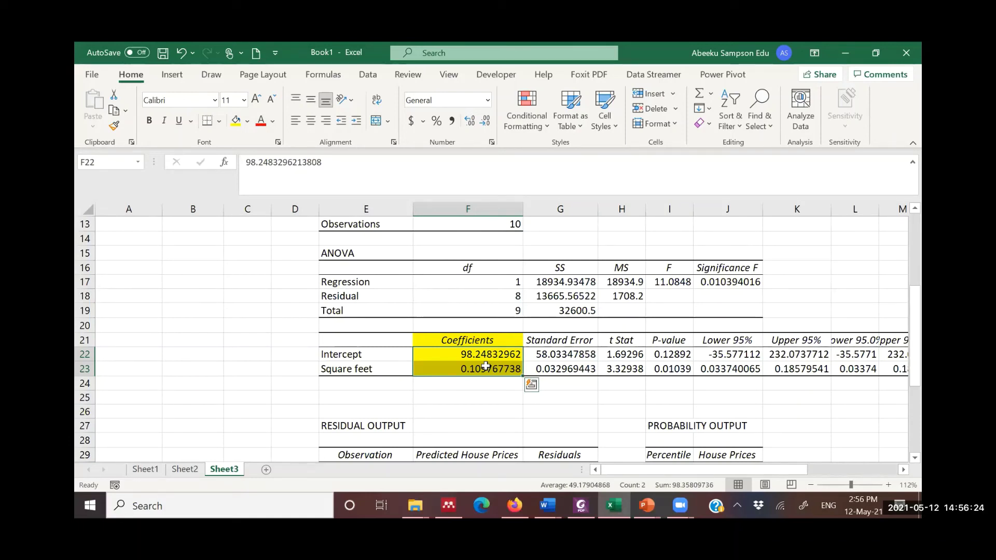
- Handwrite the regression equation y = 98.25 + 0.11x with subscript hp in black ink over columns A to C, and outline it
mouse_move(145, 335)
mouse_down()
mouse_move(157, 363)
mouse_move(143, 402)
mouse_move(123, 343)
mouse_move(154, 347)
mouse_up()
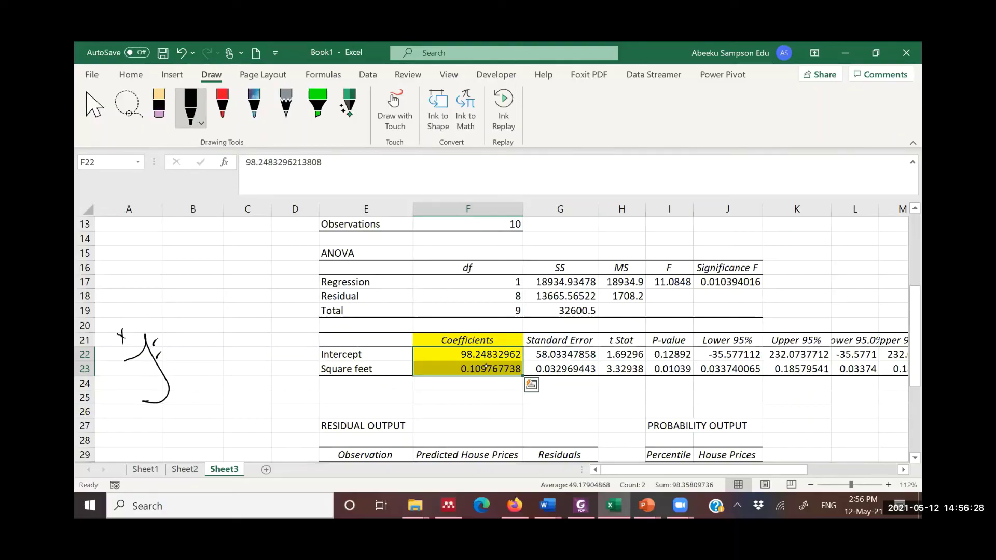
drag(170, 393, 191, 390)
mouse_move(167, 313)
mouse_down()
mouse_move(162, 334)
mouse_move(177, 336)
mouse_move(223, 293)
mouse_move(222, 274)
mouse_move(271, 244)
mouse_up()
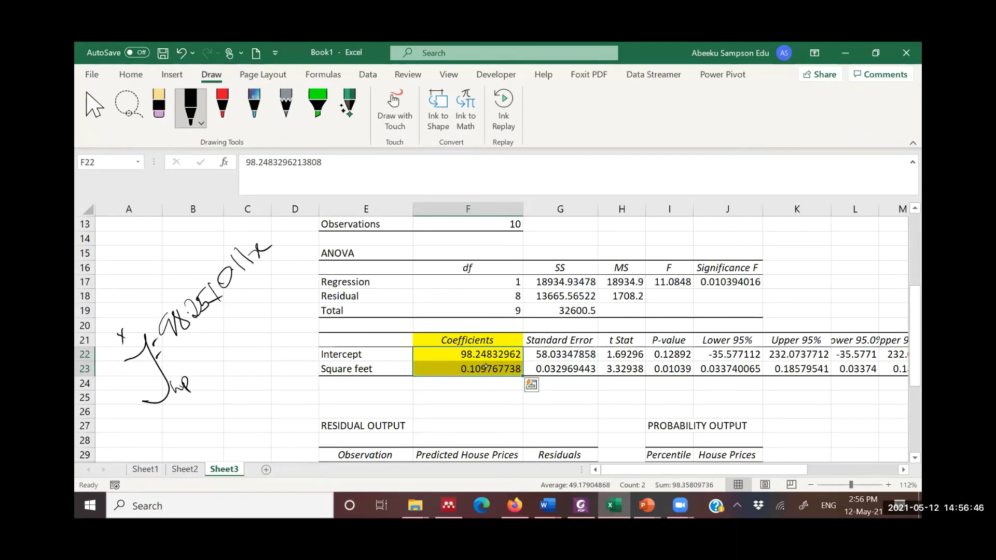
drag(117, 331, 149, 332)
drag(126, 296, 99, 364)
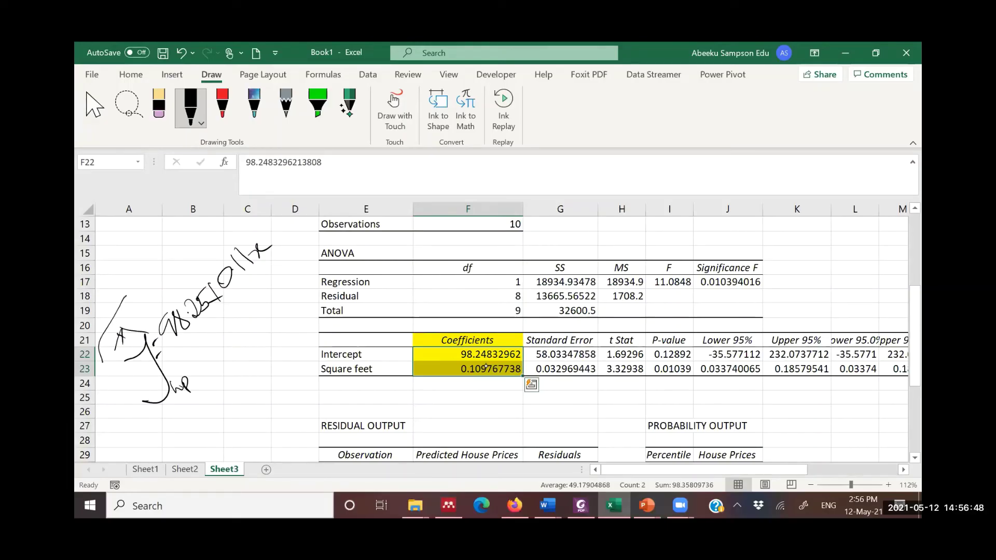
mouse_move(114, 326)
mouse_down()
mouse_move(268, 316)
mouse_move(242, 217)
mouse_move(102, 319)
mouse_up()
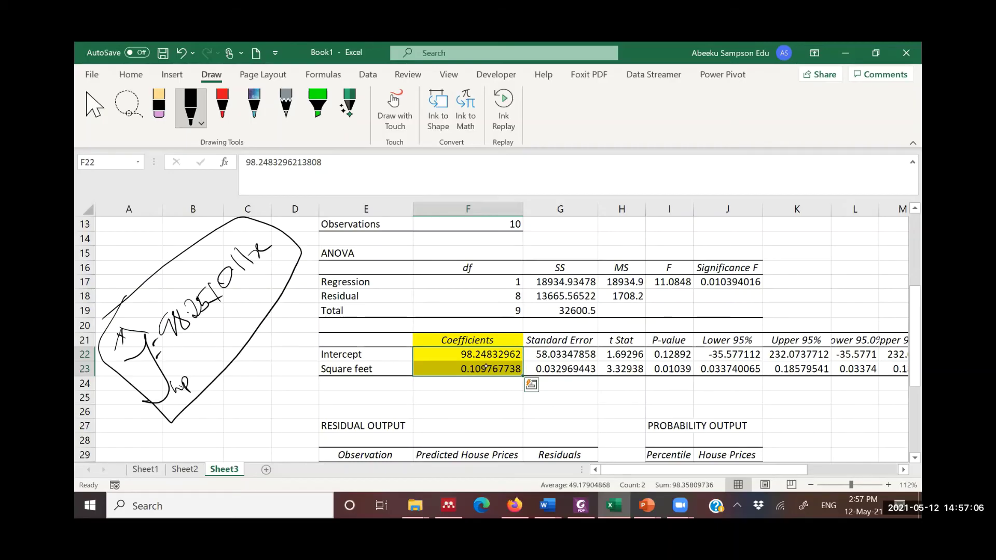
- Handwrite a second equation below the outlined one, starting y = 98.25 + 0.11 with a bracketed number in place of x
drag(195, 427, 218, 440)
mouse_move(214, 414)
mouse_down()
mouse_move(236, 445)
mouse_move(229, 419)
mouse_up()
mouse_move(235, 417)
mouse_down()
mouse_move(283, 356)
mouse_move(274, 370)
mouse_up()
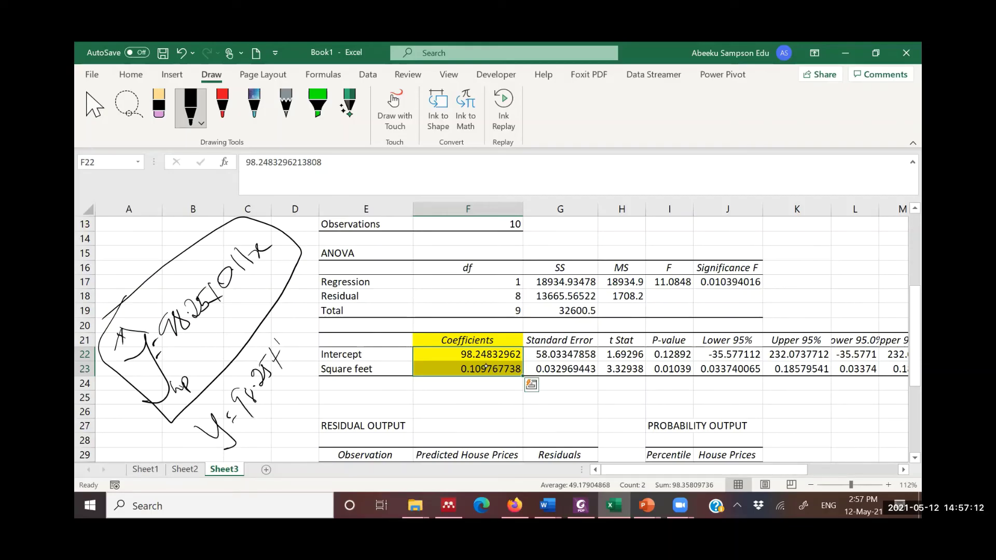
drag(282, 330, 277, 343)
drag(292, 310, 290, 324)
mouse_move(289, 283)
mouse_down()
mouse_move(305, 314)
mouse_move(290, 295)
mouse_up()
mouse_move(314, 258)
mouse_down()
mouse_move(306, 266)
mouse_move(335, 262)
mouse_move(337, 248)
mouse_up()
drag(246, 431, 238, 446)
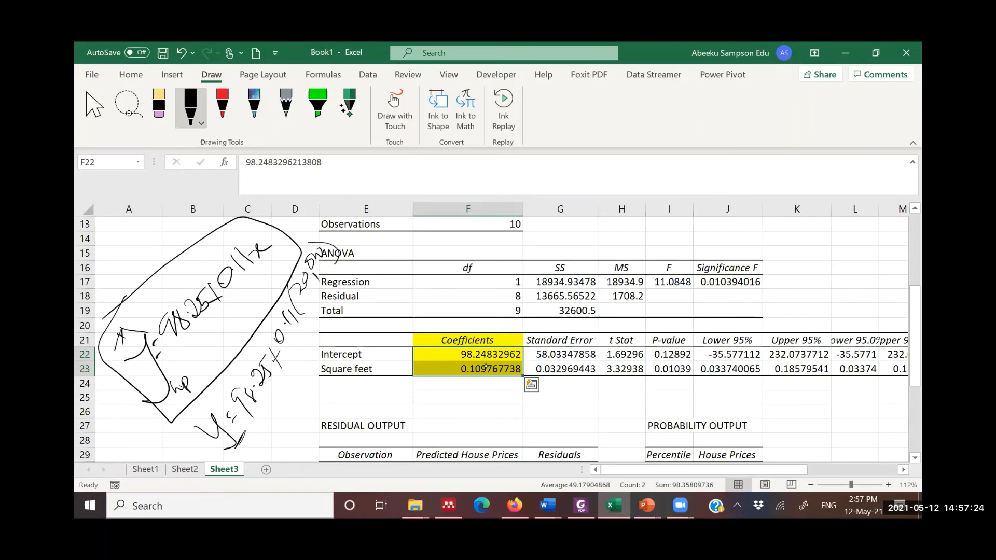
- Draw ink boxes around the t Stat and P-value columns of the coefficients table, with a check mark under t Stat
mouse_move(643, 314)
mouse_down()
mouse_move(603, 377)
mouse_move(638, 396)
mouse_move(648, 340)
mouse_move(610, 319)
mouse_up()
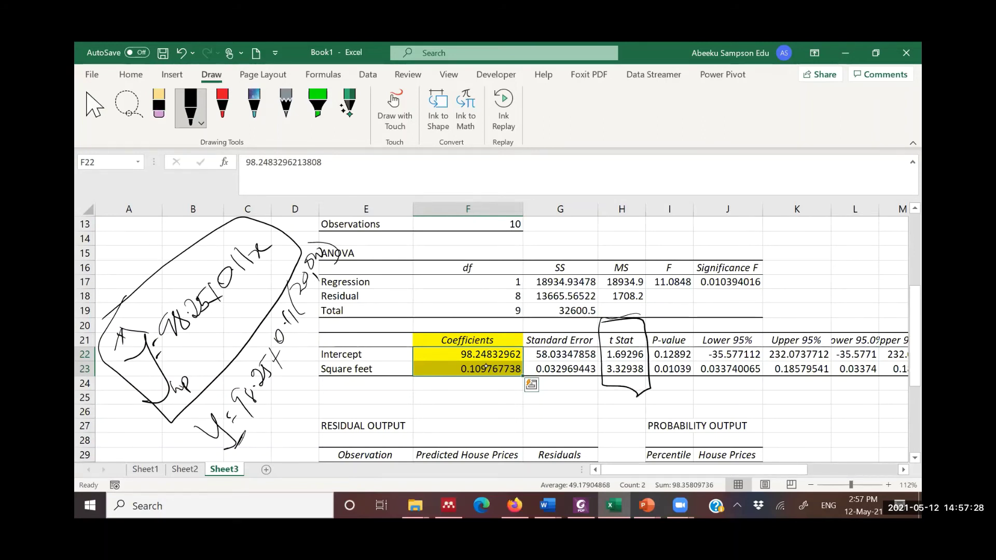
drag(603, 377, 645, 364)
mouse_move(698, 321)
mouse_down()
mouse_move(650, 347)
mouse_move(696, 404)
mouse_up()
drag(697, 405, 649, 395)
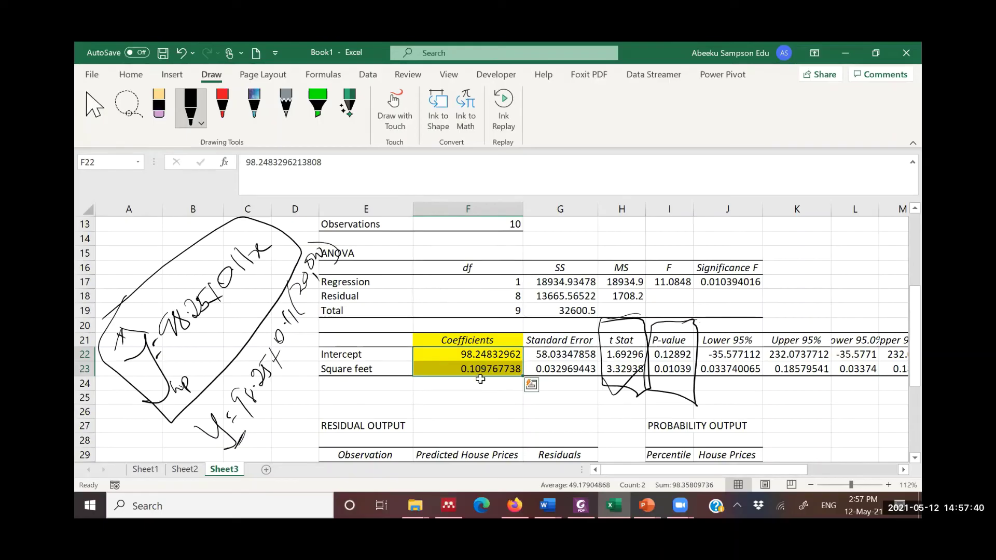
- Strike through the Intercept coefficient in ink, and box the Square feet coefficient and the 0.11 in the outlined equation
scroll(491, 410, up, 2)
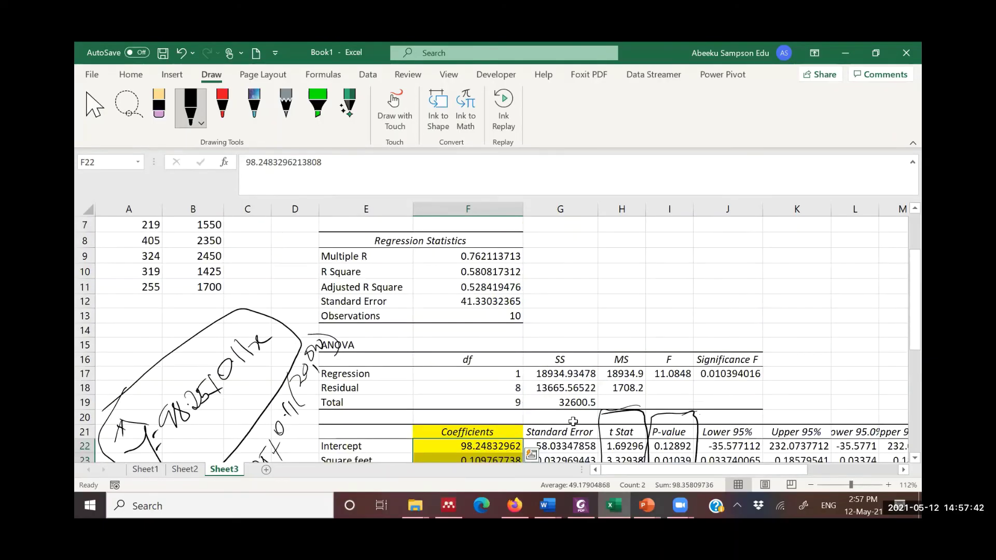
scroll(576, 405, down, 2)
click(578, 390)
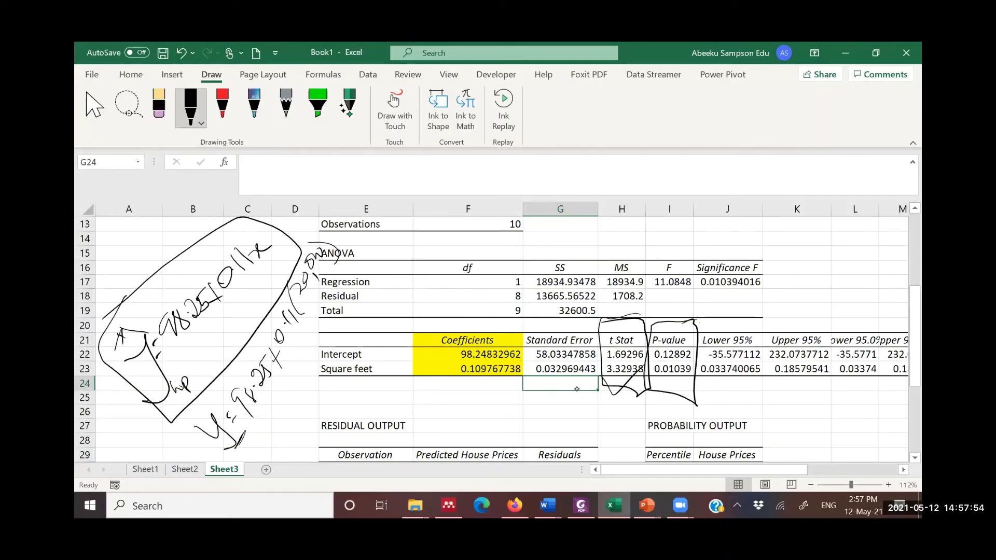
mouse_move(521, 358)
mouse_down()
mouse_move(473, 358)
mouse_move(470, 388)
mouse_move(520, 388)
mouse_move(473, 356)
mouse_up()
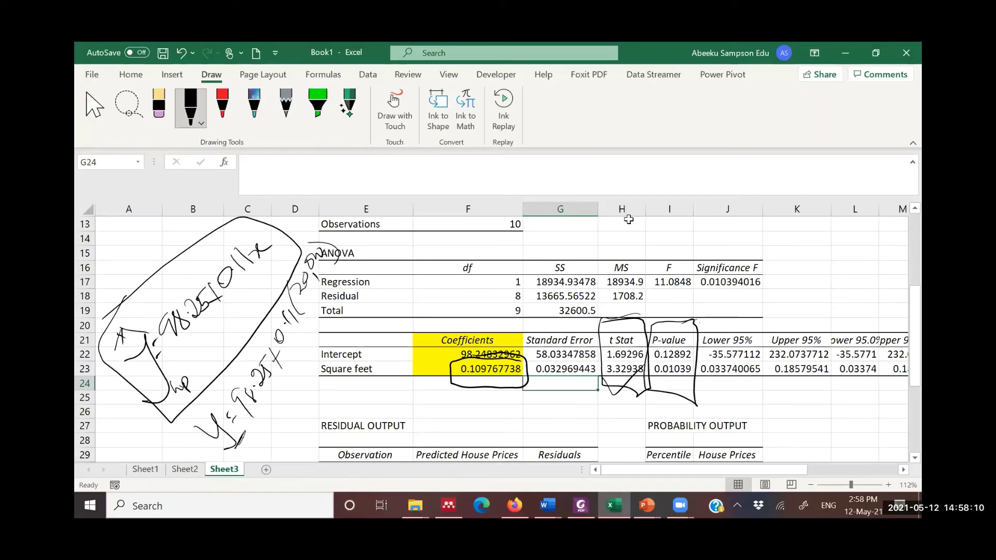
mouse_move(240, 237)
mouse_down()
mouse_move(210, 276)
mouse_move(230, 295)
mouse_up()
drag(241, 238, 230, 290)
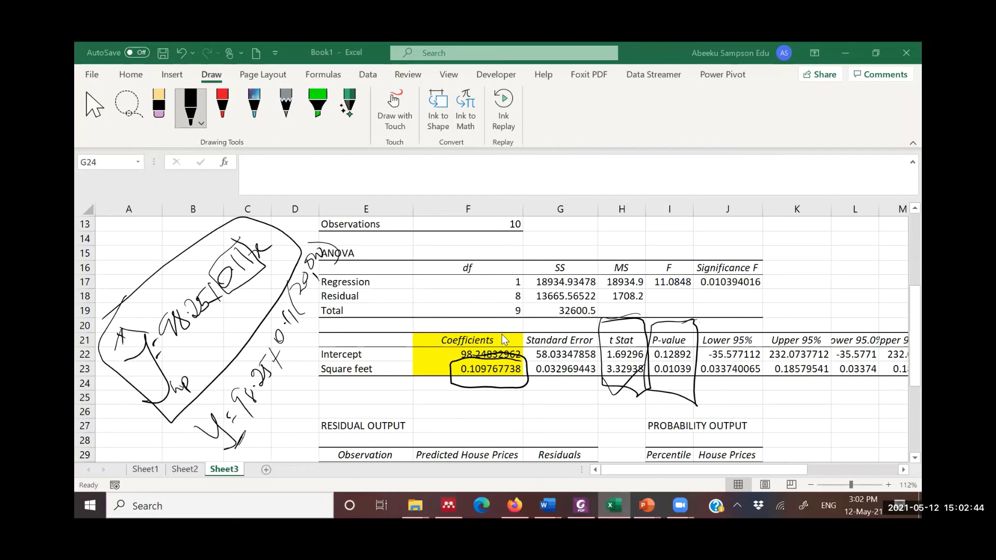
- Select the Coefficients column and the Square feet coefficient cell, and draw another ink box around 0.11 in the outlined equation
drag(502, 326, 461, 397)
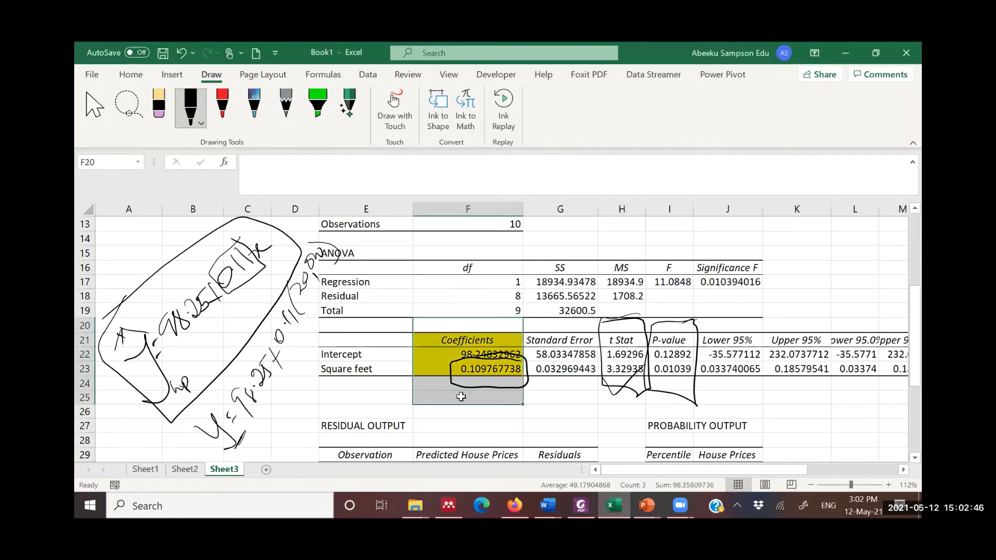
click(621, 314)
click(481, 378)
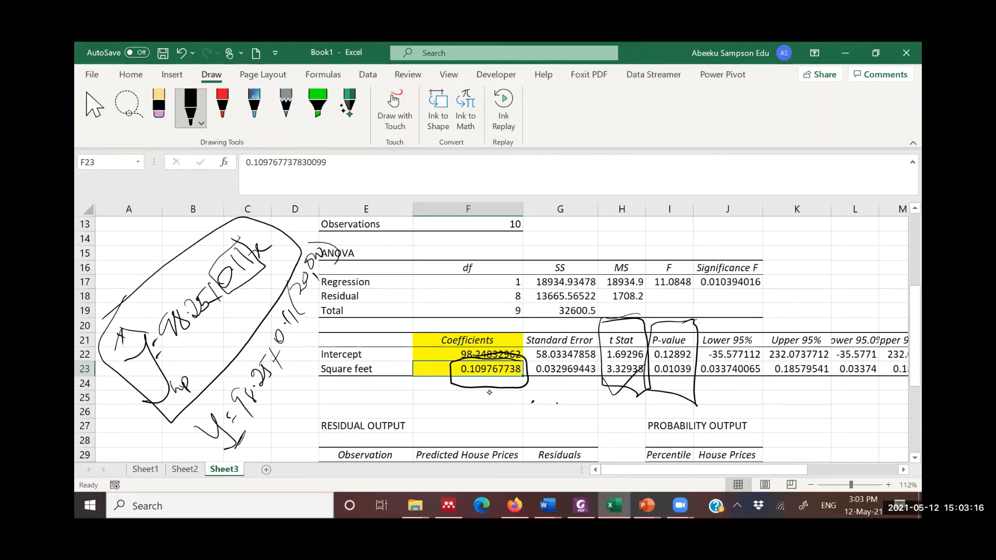
drag(236, 239, 235, 244)
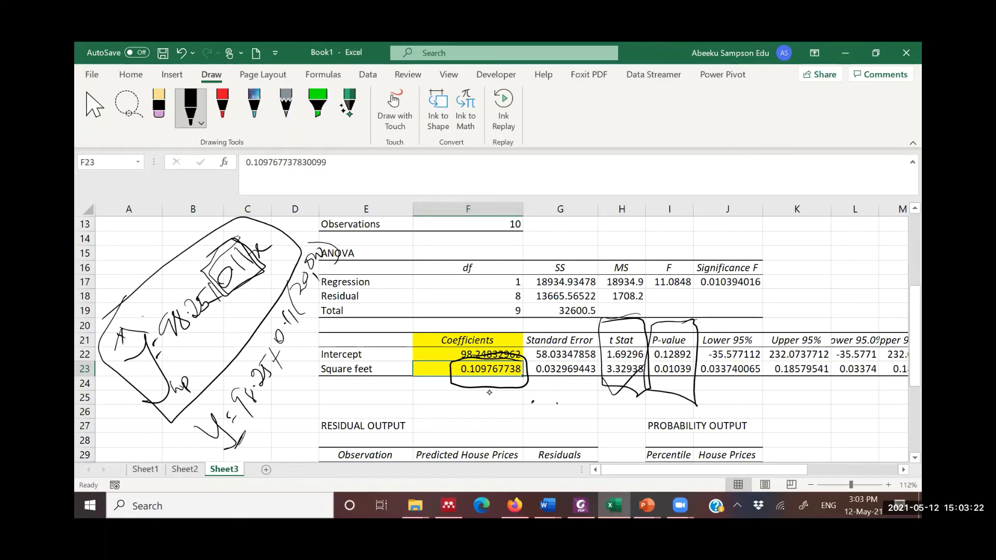
- Circle the y term of the outlined equation in ink, and box both the Intercept coefficient and the 98.25 in the equation
mouse_move(141, 315)
mouse_down()
mouse_move(110, 389)
mouse_move(196, 368)
mouse_move(114, 317)
mouse_move(119, 358)
mouse_up()
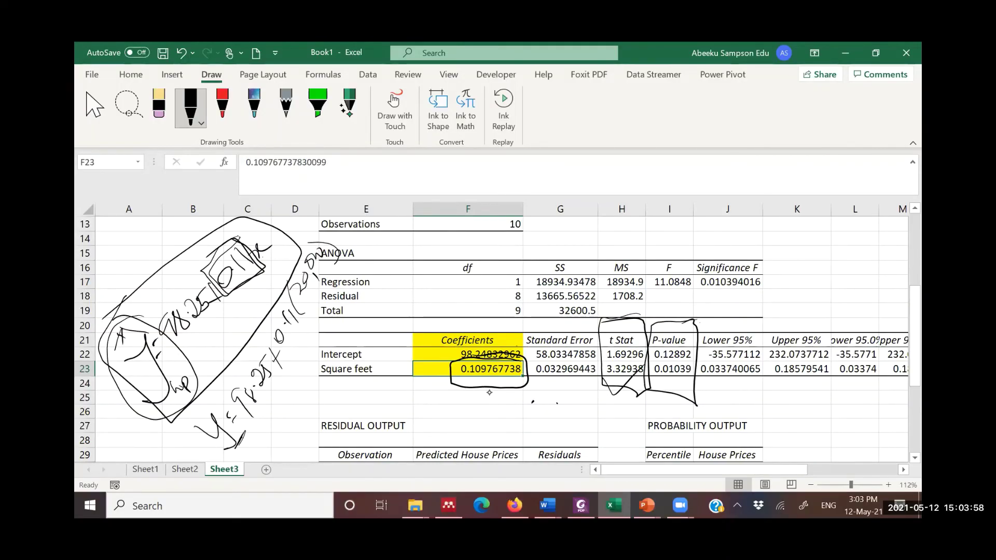
mouse_move(493, 343)
mouse_down()
mouse_move(457, 357)
mouse_move(491, 362)
mouse_move(517, 340)
mouse_up()
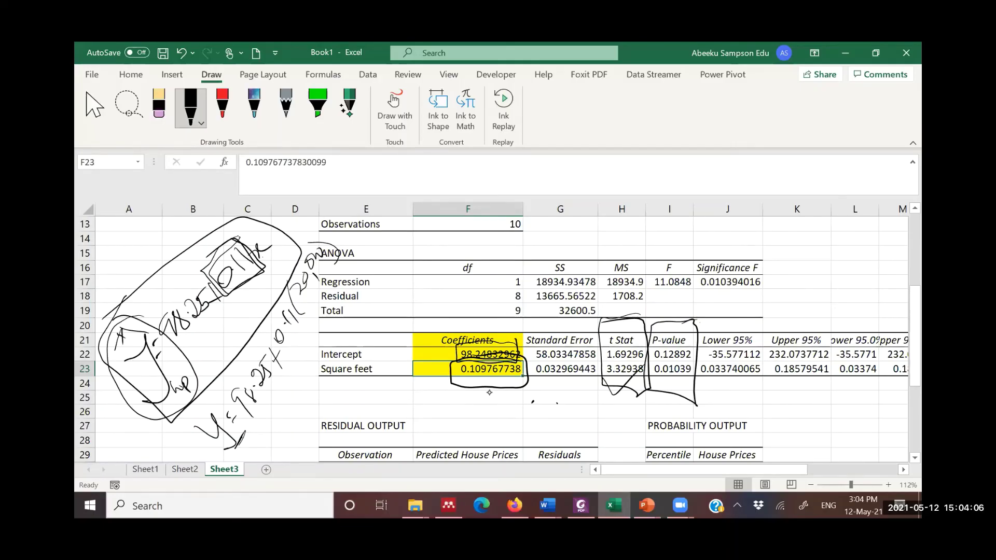
mouse_move(220, 303)
mouse_down()
mouse_move(179, 342)
mouse_move(203, 275)
mouse_move(140, 332)
mouse_up()
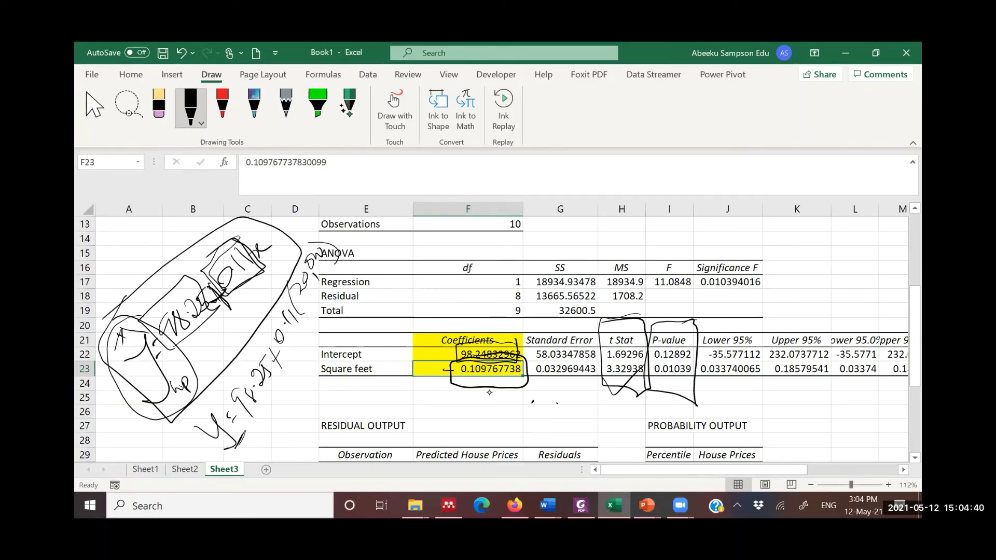
- Draw further ink boxes around the Square feet coefficient, the 0.11 in the outlined equation and the t Stat column
drag(462, 350, 478, 382)
mouse_move(524, 357)
mouse_down()
mouse_move(457, 387)
mouse_move(520, 359)
mouse_up()
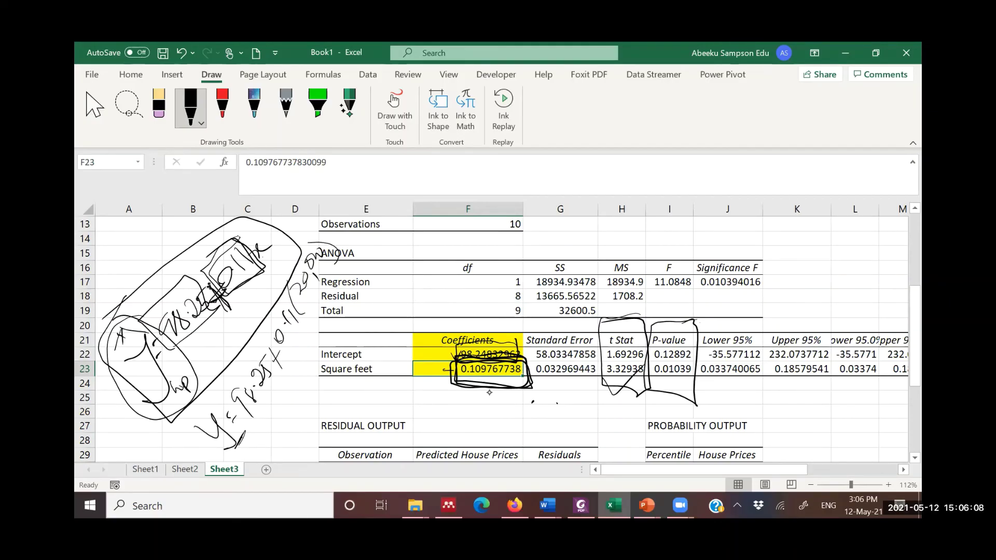
drag(258, 265, 274, 241)
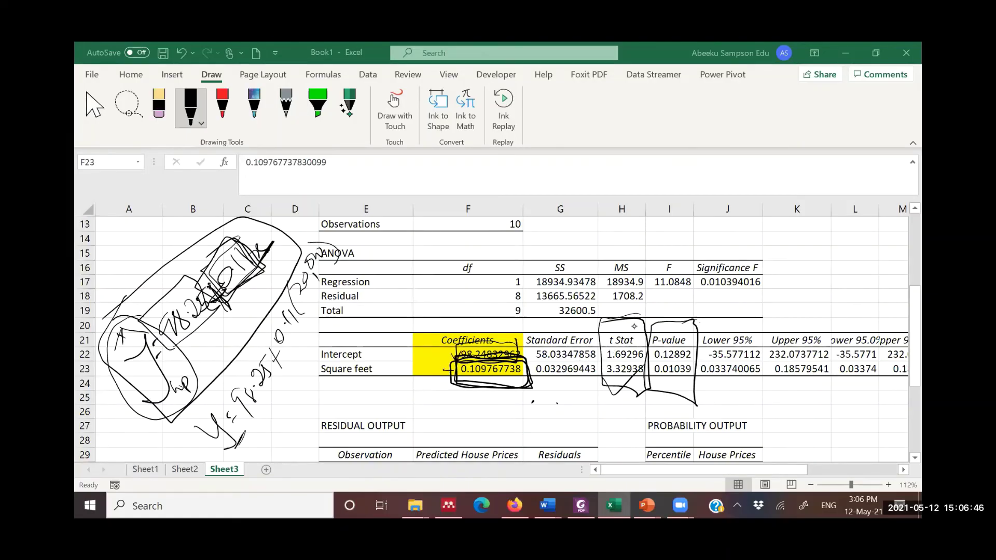
mouse_move(599, 335)
mouse_down()
mouse_move(596, 379)
mouse_move(598, 344)
mouse_move(630, 384)
mouse_move(643, 324)
mouse_move(605, 363)
mouse_up()
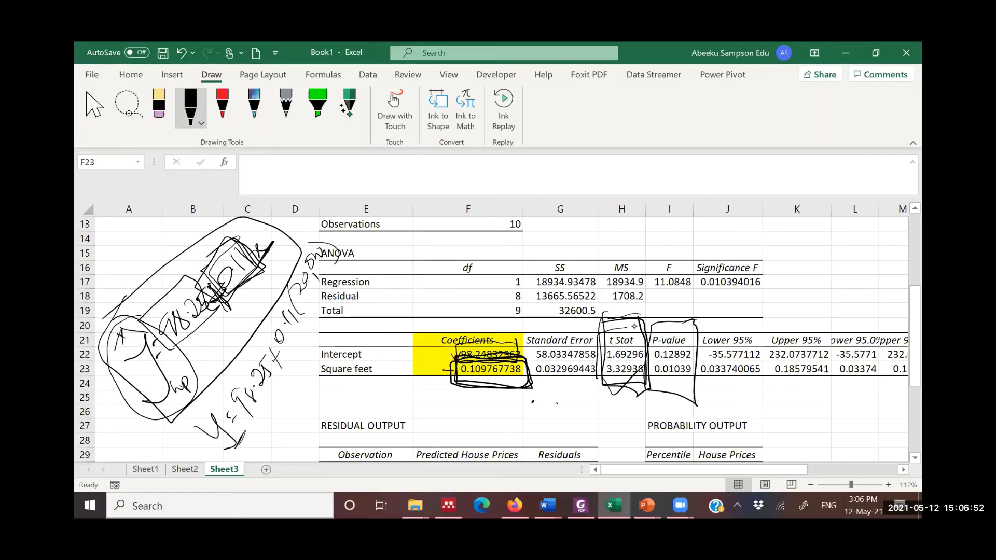
- Box the Multiple R value in the Regression Statistics table in ink and draw a few strokes beside it
scroll(652, 332, up, 2)
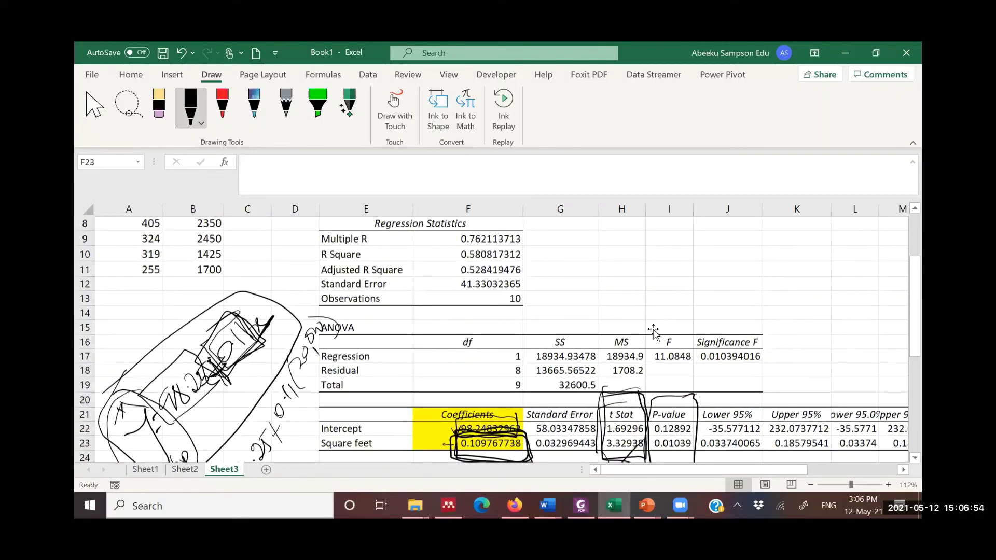
scroll(653, 330, up, 2)
mouse_move(478, 308)
mouse_down()
mouse_move(533, 301)
mouse_move(526, 271)
mouse_move(455, 287)
mouse_up()
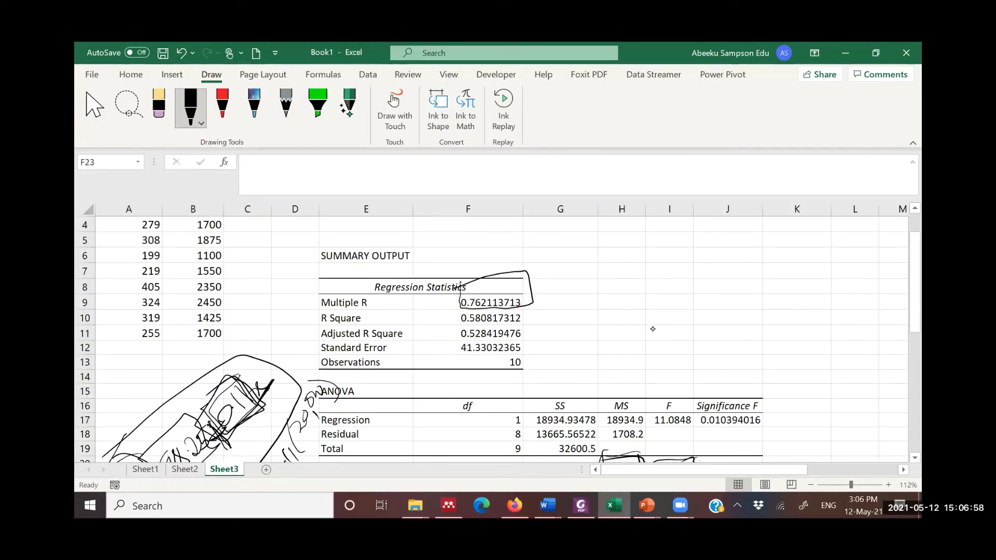
drag(532, 299, 564, 257)
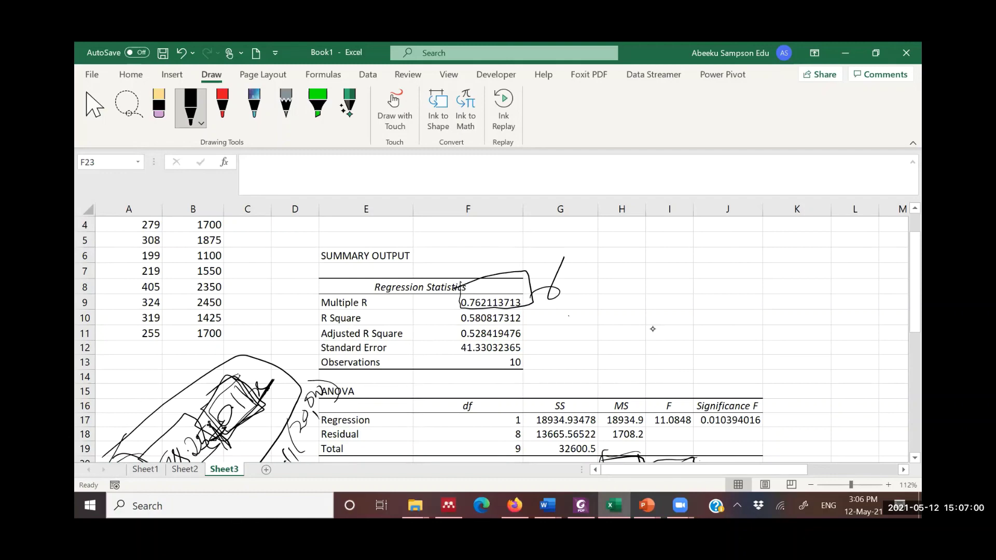
drag(568, 293, 550, 344)
- Handwrite "computed" above the ANOVA table with a line to the F column, and add a check mark at the F value
scroll(893, 312, down, 2)
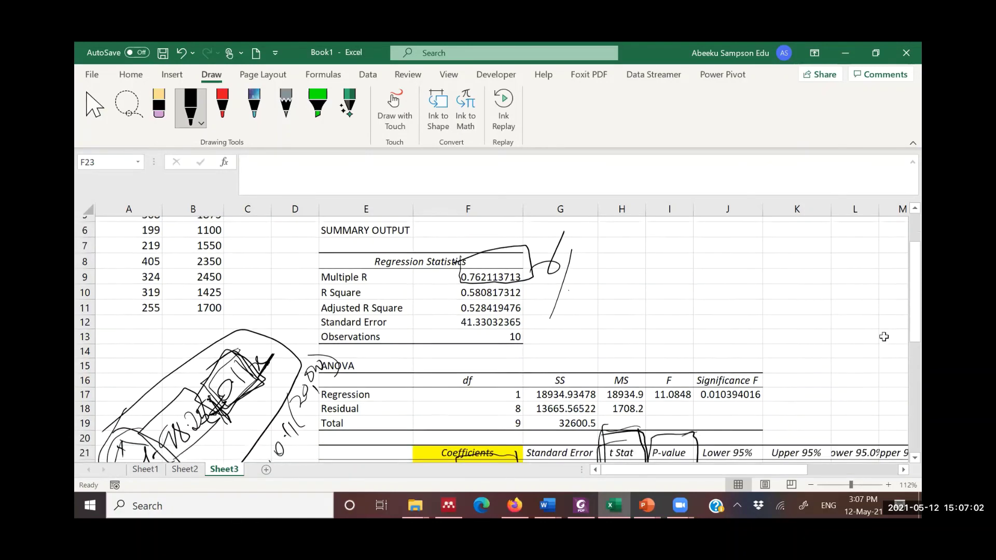
scroll(853, 337, down, 1)
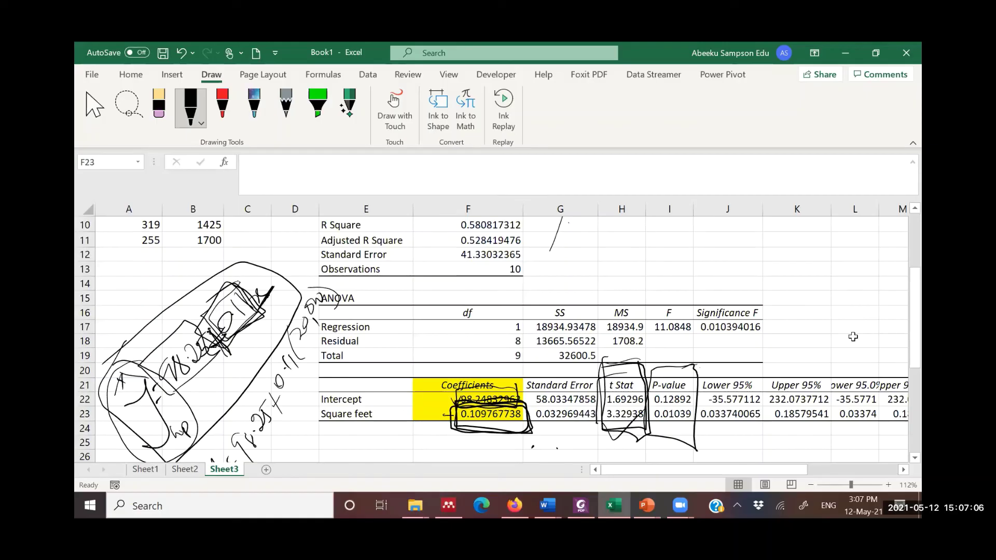
drag(695, 282, 678, 314)
mouse_move(707, 259)
mouse_down()
mouse_move(701, 280)
mouse_move(708, 262)
mouse_move(718, 270)
mouse_move(746, 249)
mouse_move(752, 260)
mouse_move(777, 231)
mouse_move(807, 222)
mouse_up()
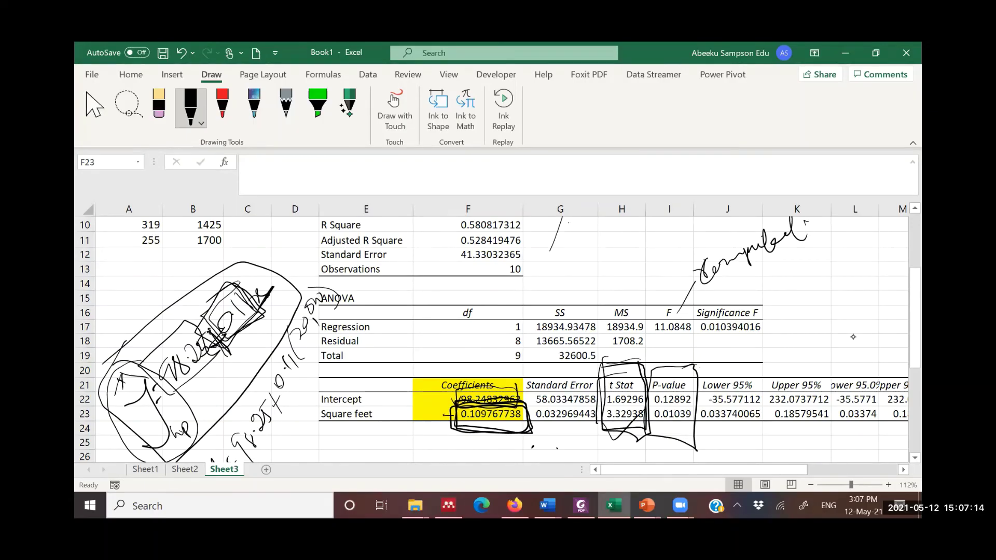
drag(697, 322, 680, 339)
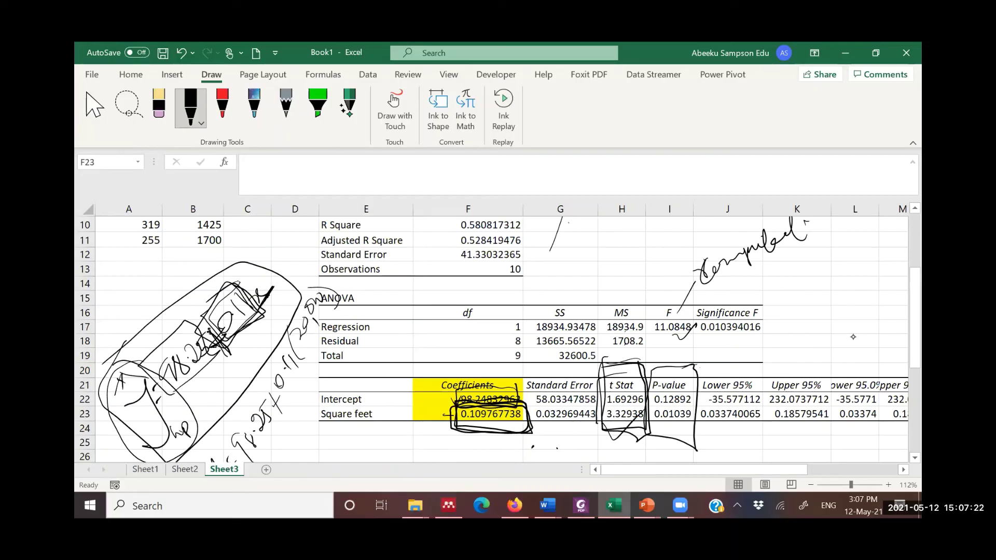
- Mark the Regression and Residual df values with check marks, circle the SS and MS columns, and scribble over the Residual df
drag(504, 331, 523, 311)
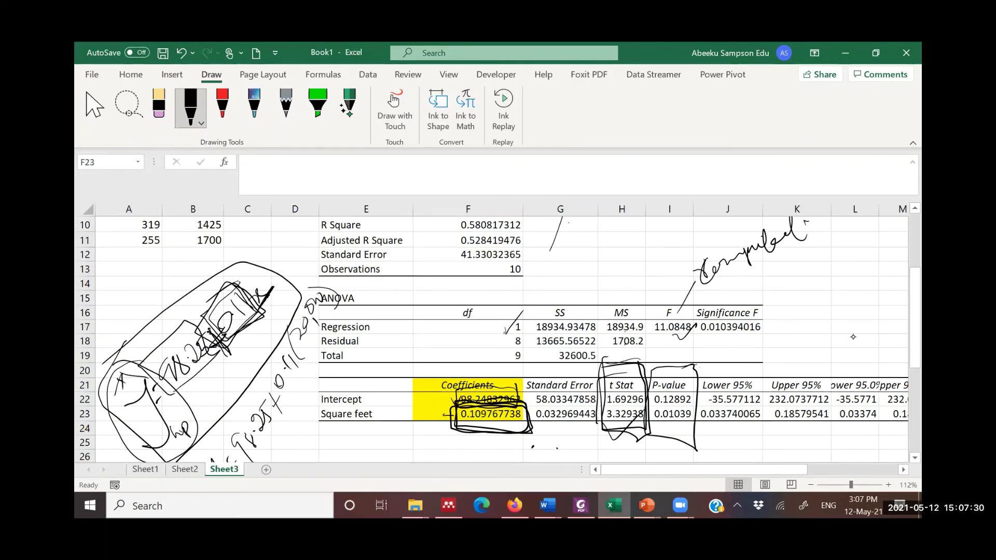
mouse_move(536, 336)
mouse_down()
mouse_move(543, 347)
mouse_move(576, 332)
mouse_move(596, 339)
mouse_up()
drag(496, 341, 513, 334)
drag(636, 346, 649, 333)
mouse_move(625, 293)
mouse_down()
mouse_move(646, 332)
mouse_move(612, 298)
mouse_up()
mouse_move(559, 297)
mouse_down()
mouse_move(534, 327)
mouse_move(577, 299)
mouse_up()
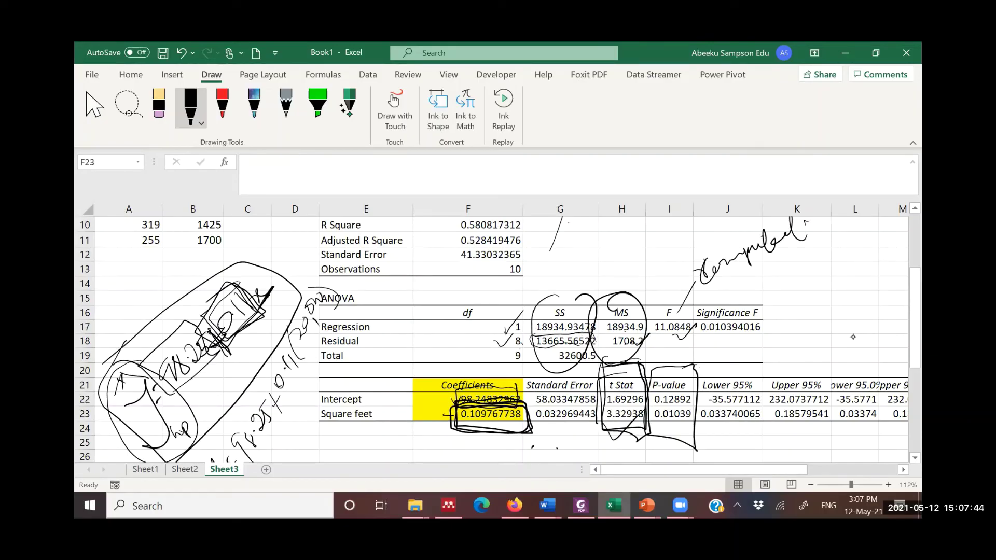
mouse_move(512, 347)
mouse_down()
mouse_move(526, 338)
mouse_move(511, 344)
mouse_up()
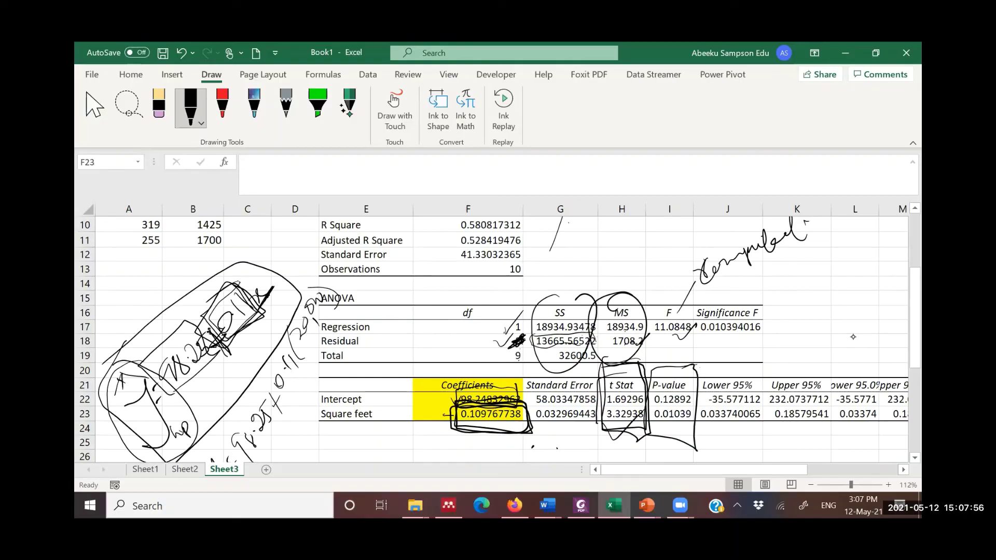
- Handwrite a degrees-of-freedom equation above the SS and MS columns, giving the total df as a sum of two df terms
mouse_move(569, 259)
mouse_down()
mouse_move(570, 243)
mouse_move(581, 282)
mouse_up()
mouse_move(576, 258)
mouse_down()
mouse_move(577, 287)
mouse_move(600, 259)
mouse_move(605, 274)
mouse_move(623, 239)
mouse_move(644, 262)
mouse_move(646, 244)
mouse_move(671, 236)
mouse_up()
drag(683, 226, 690, 240)
mouse_move(695, 232)
mouse_down()
mouse_move(698, 252)
mouse_move(715, 242)
mouse_up()
drag(706, 237, 714, 231)
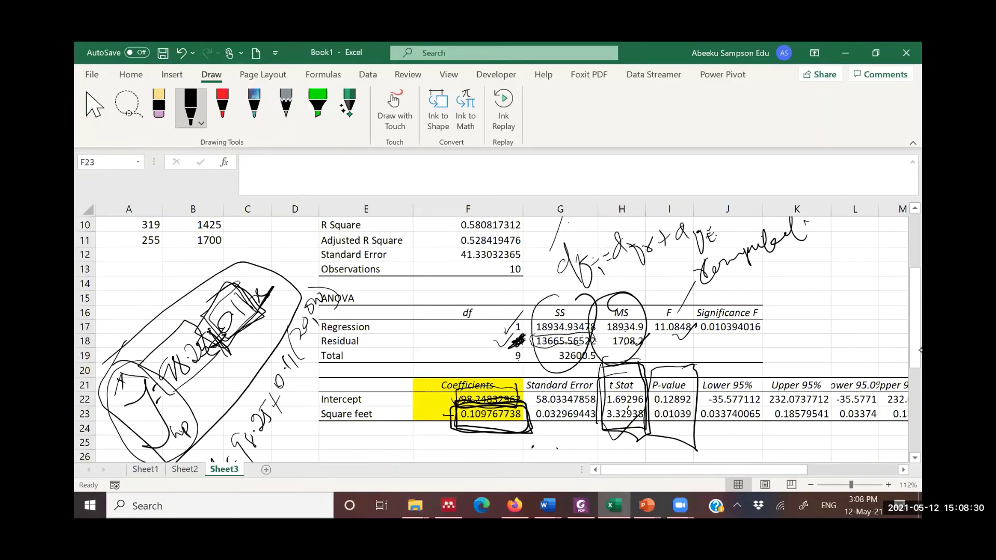
- Start a formula in cell K14 with an equals sign
click(828, 326)
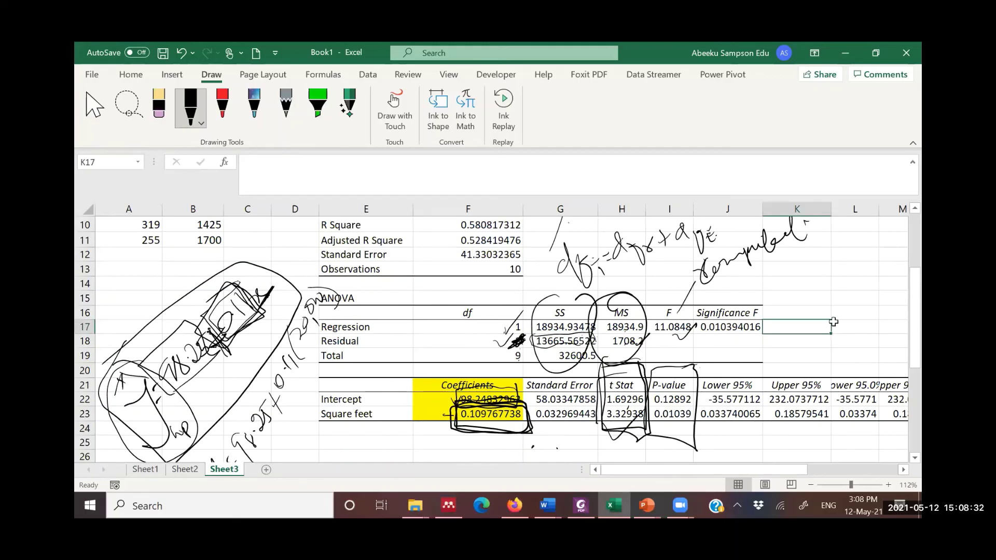
click(802, 282)
text(=)
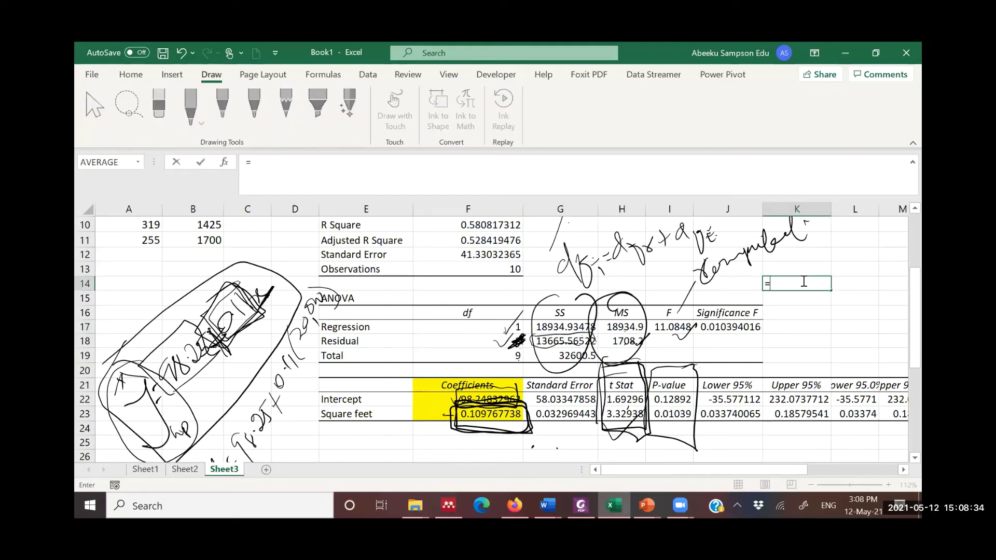
- Delete the ink boxes covering the Intercept and Square feet coefficients, and select the Intercept coefficient cell F22
click(480, 395)
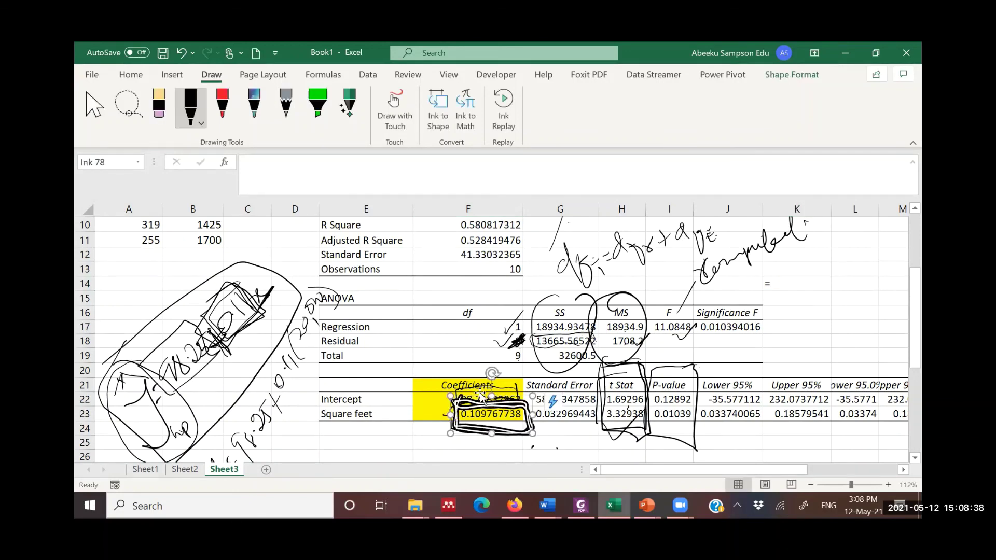
key(Escape)
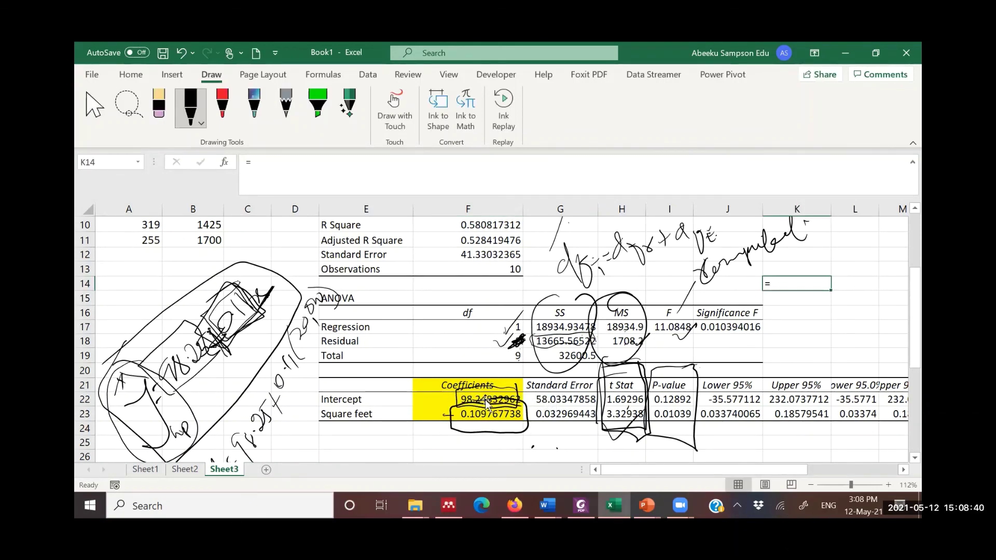
click(485, 399)
key(Escape)
click(486, 389)
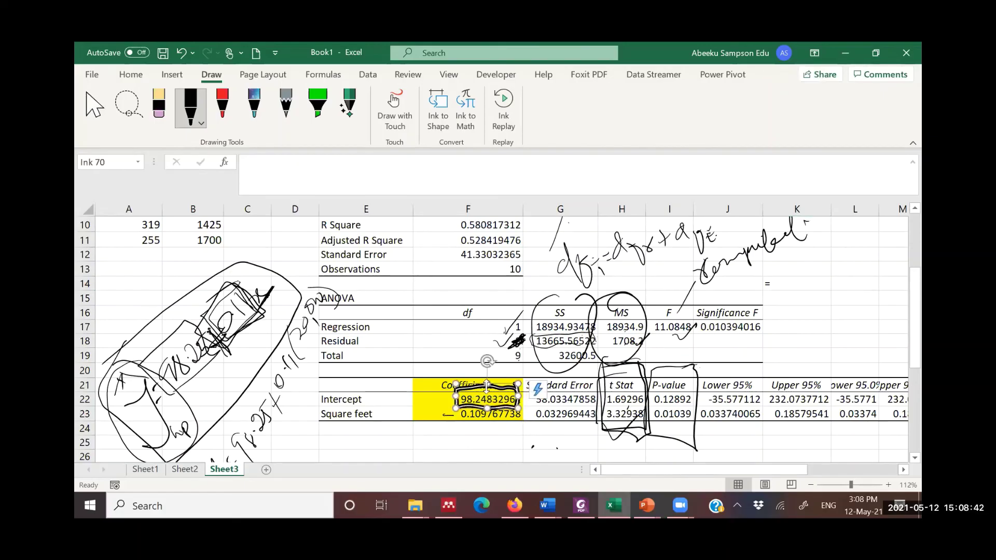
key(Delete)
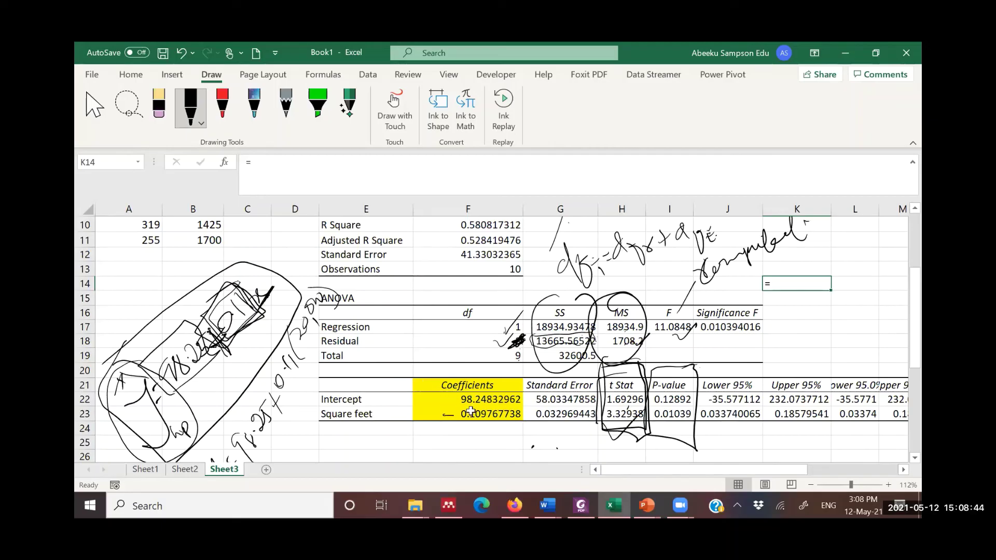
click(472, 400)
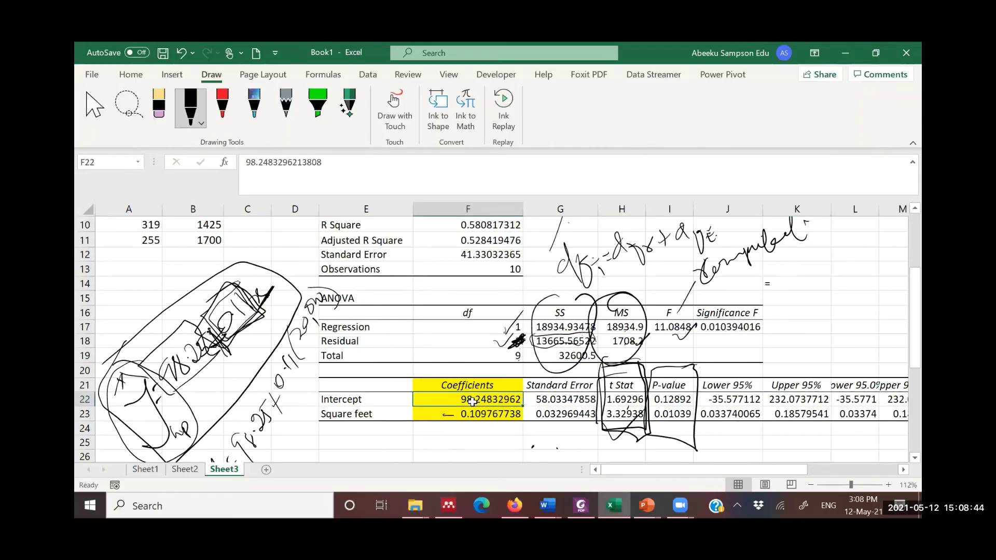
- Complete the formula in K14 as =F22/G22 to divide the Intercept coefficient by its standard error, and select the Intercept t Stat for comparison
double_click(789, 286)
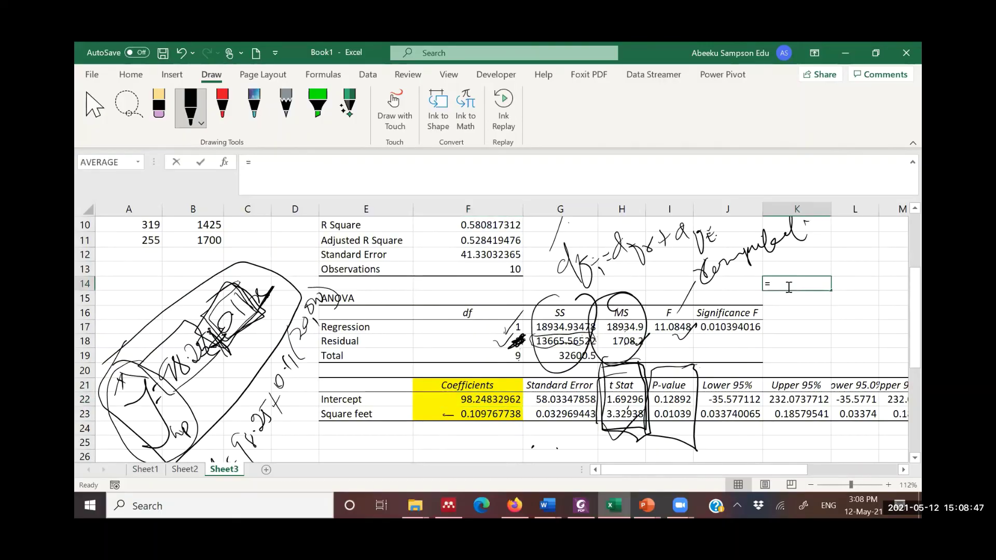
click(477, 400)
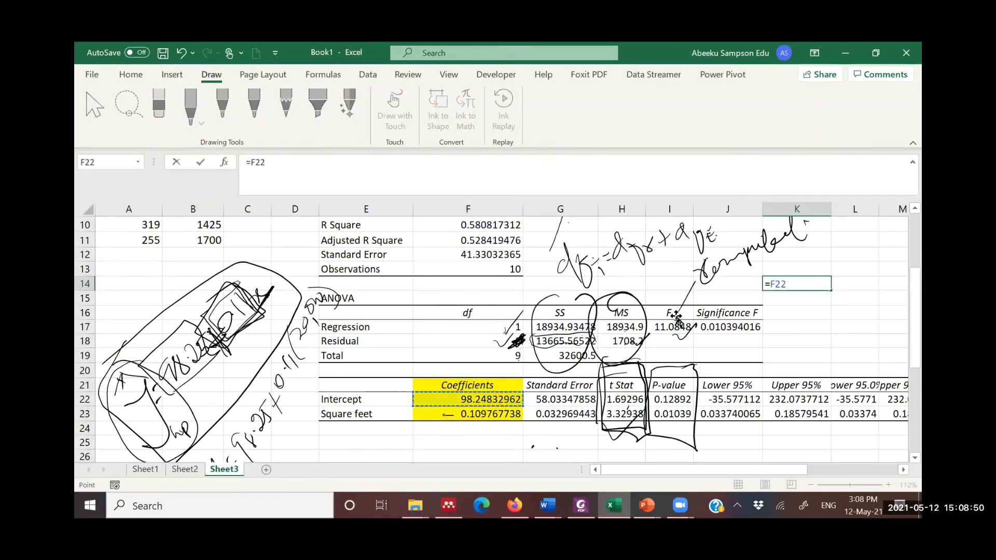
text(/)
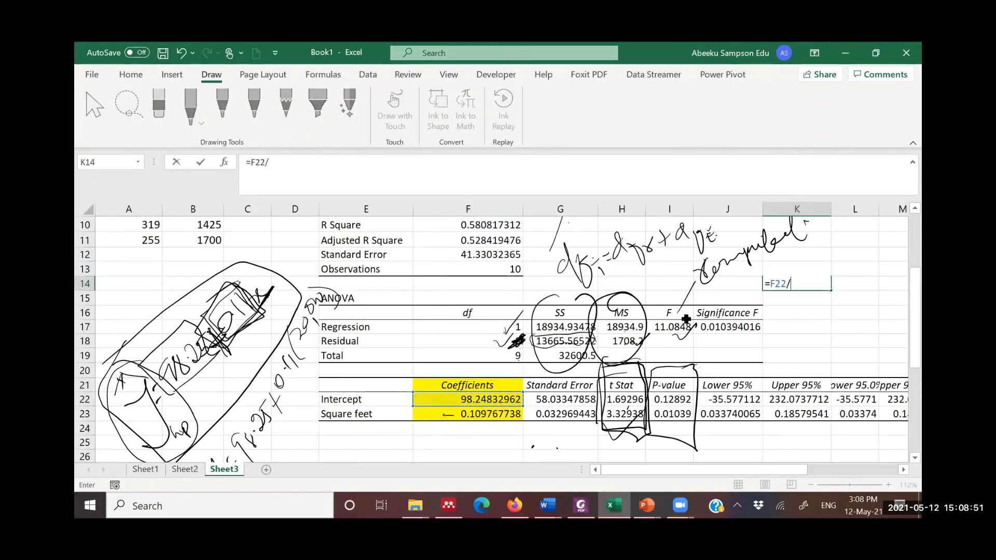
click(485, 413)
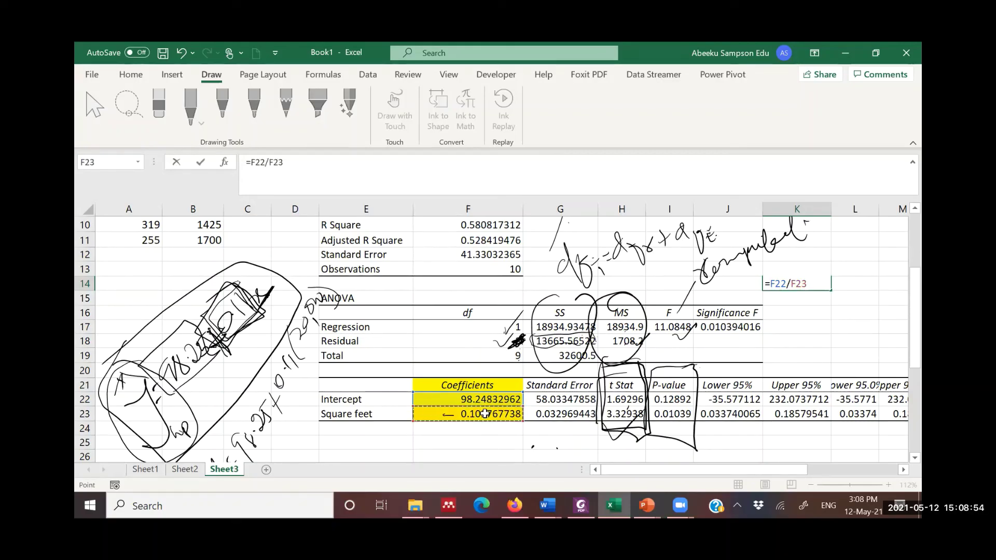
click(546, 399)
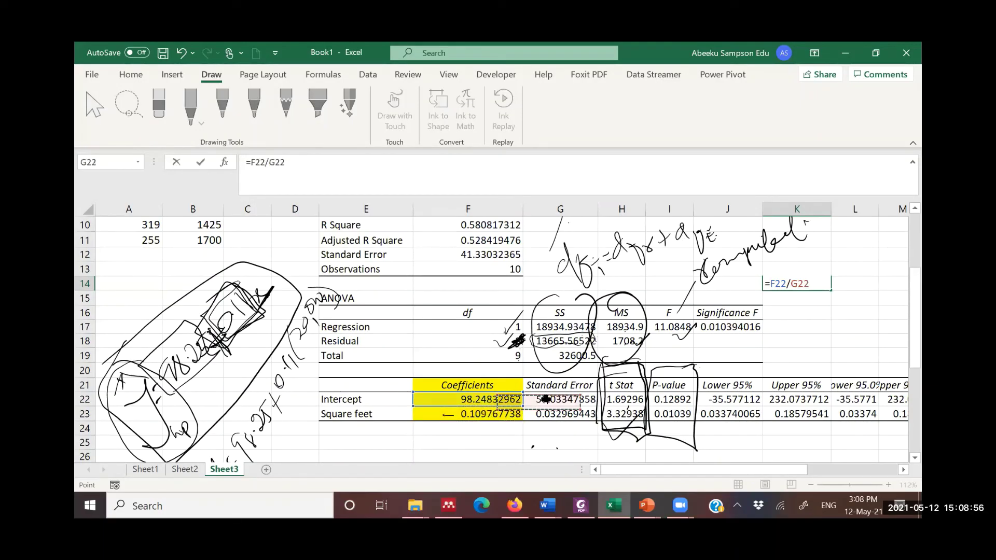
key(Return)
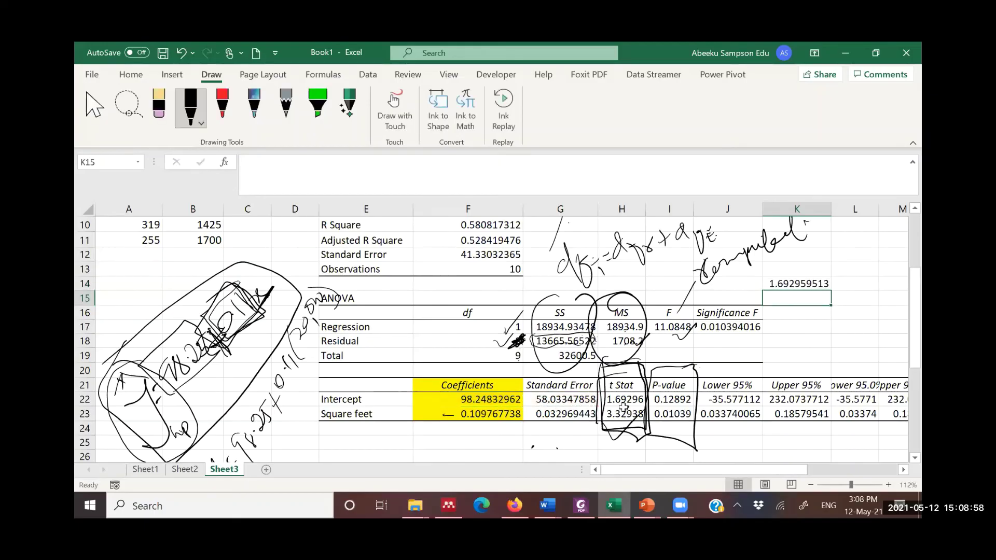
click(621, 401)
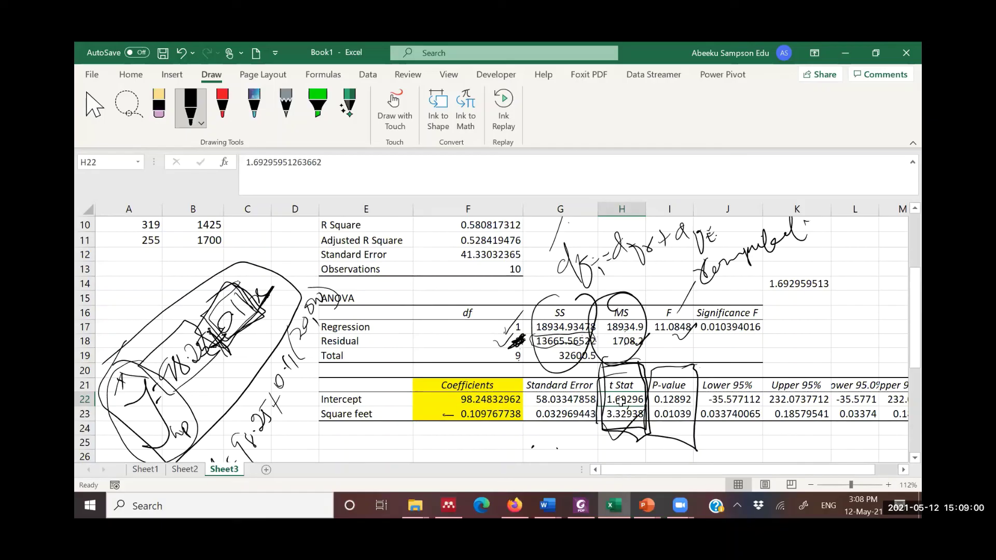
- Handwrite a coefficient over standard error fraction below the K14 result, and write a circled "Ind" note above it
mouse_move(807, 313)
mouse_down()
mouse_move(821, 327)
mouse_move(809, 360)
mouse_move(844, 369)
mouse_up()
drag(839, 284, 830, 296)
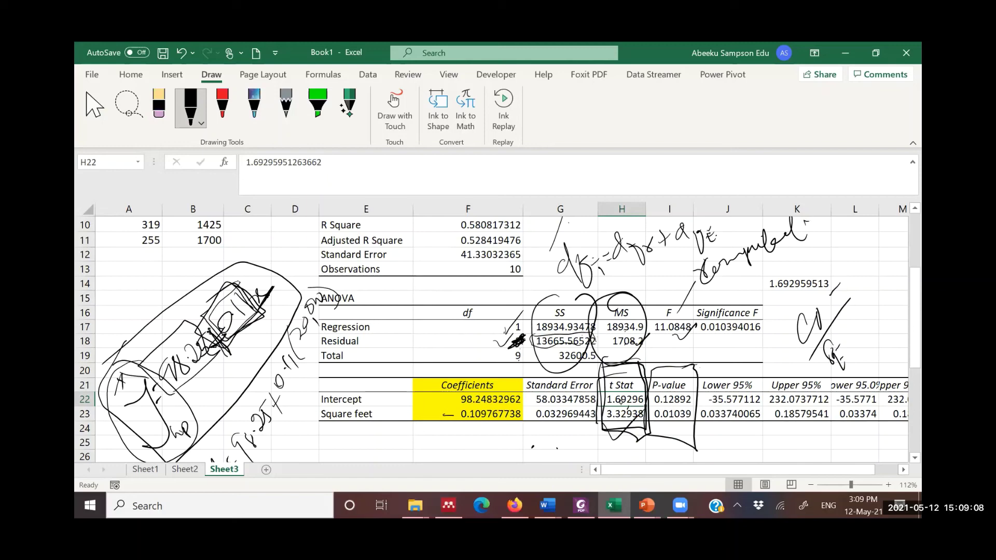
drag(861, 243, 890, 280)
drag(861, 223, 850, 301)
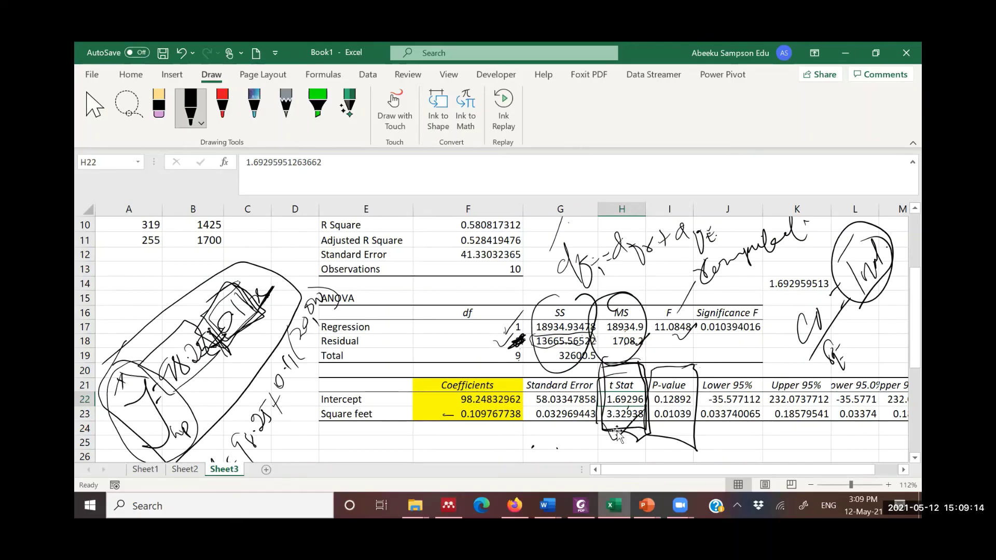
- Delete the handwritten ink notes around the ANOVA table and the ink boxes over the t Stat and P-value columns
click(626, 415)
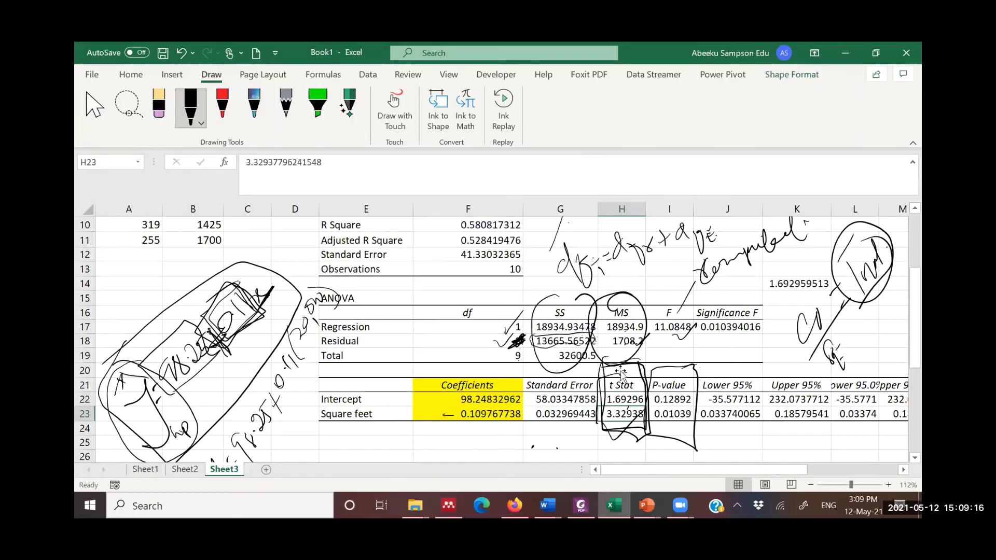
click(620, 372)
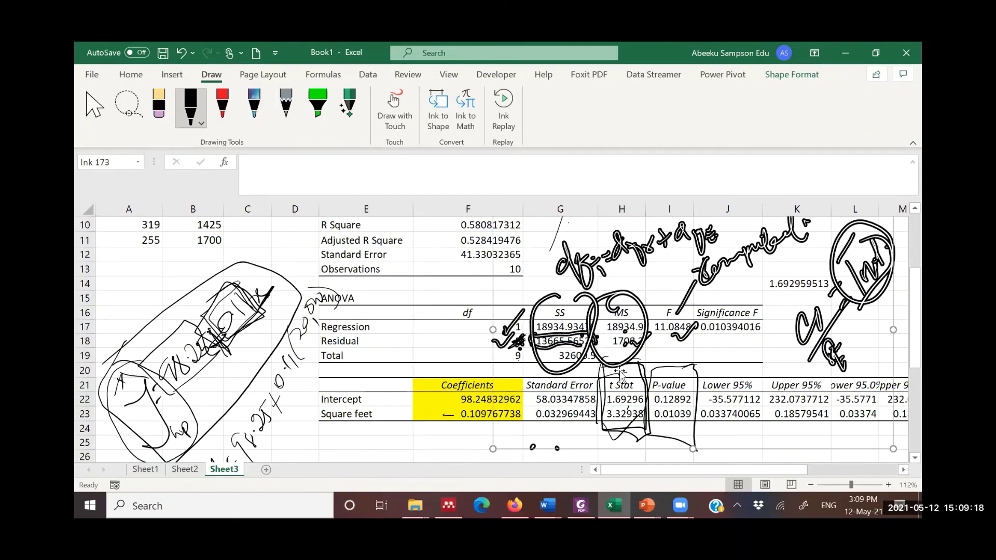
key(Delete)
click(623, 382)
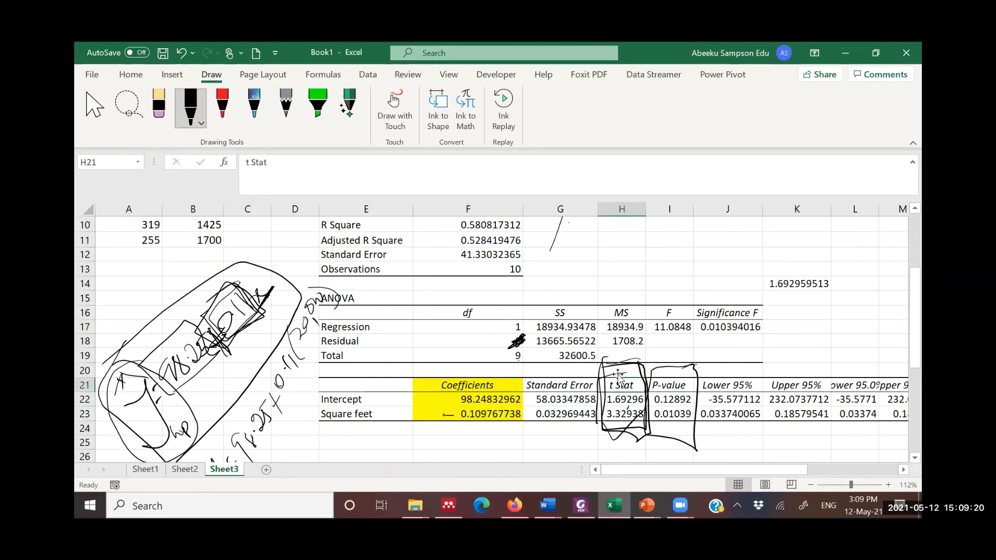
click(620, 366)
key(Delete)
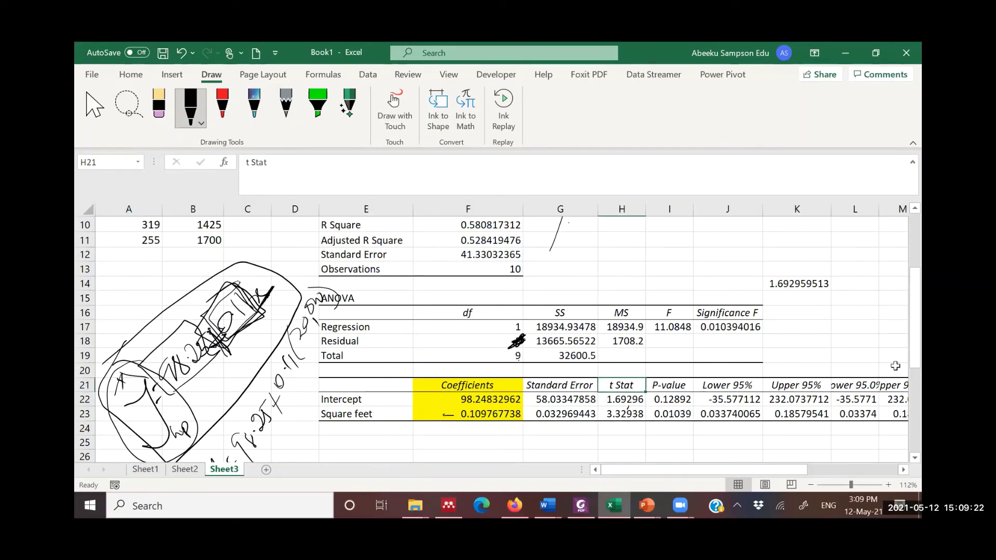
- Enter =F23/G23 in K16 to divide the Square feet coefficient by its standard error, and select its t Stat for comparison
click(628, 412)
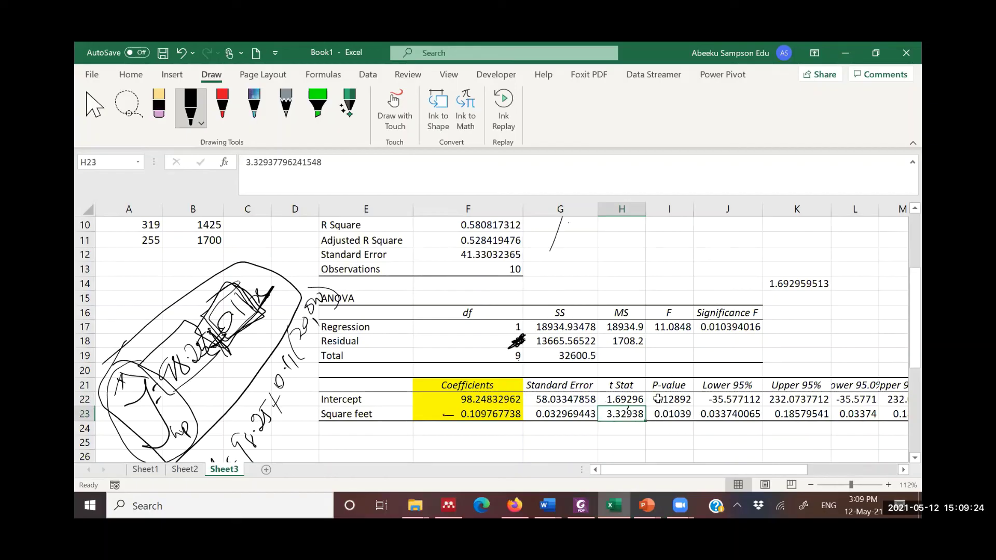
click(804, 316)
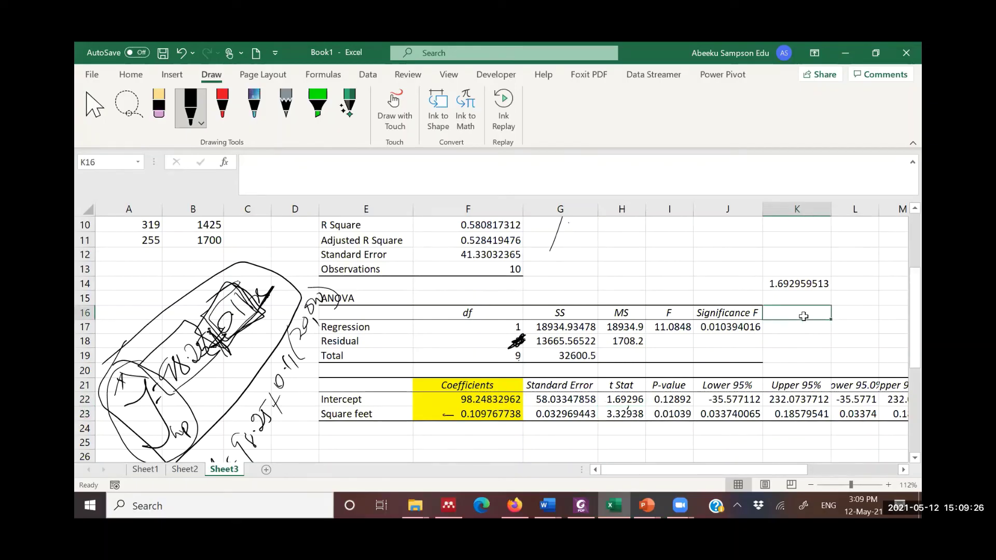
text(=)
click(487, 412)
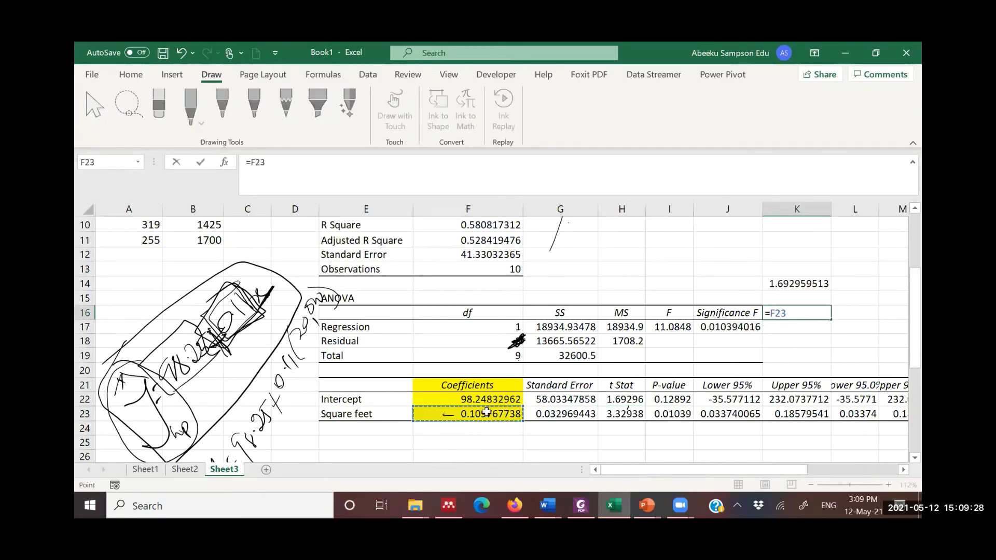
text(/)
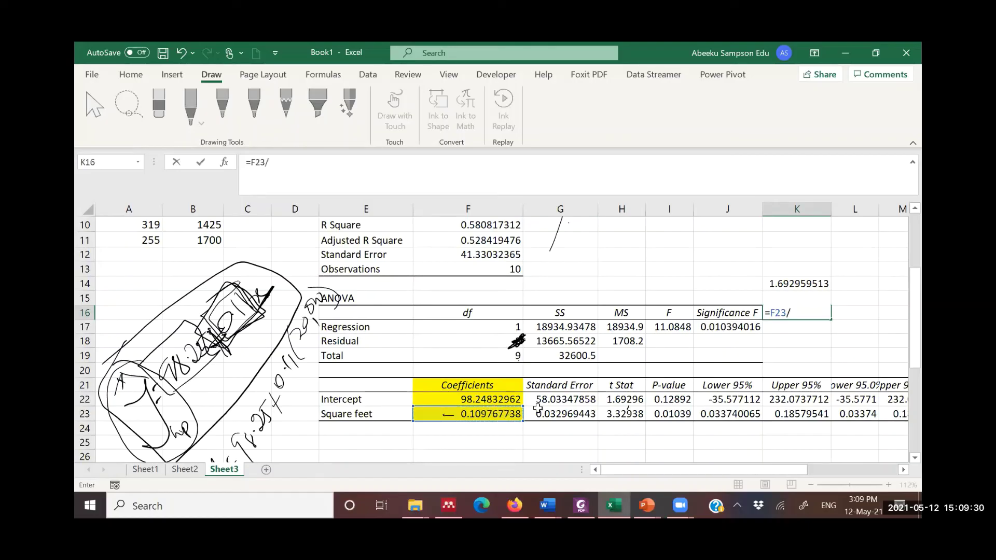
click(567, 414)
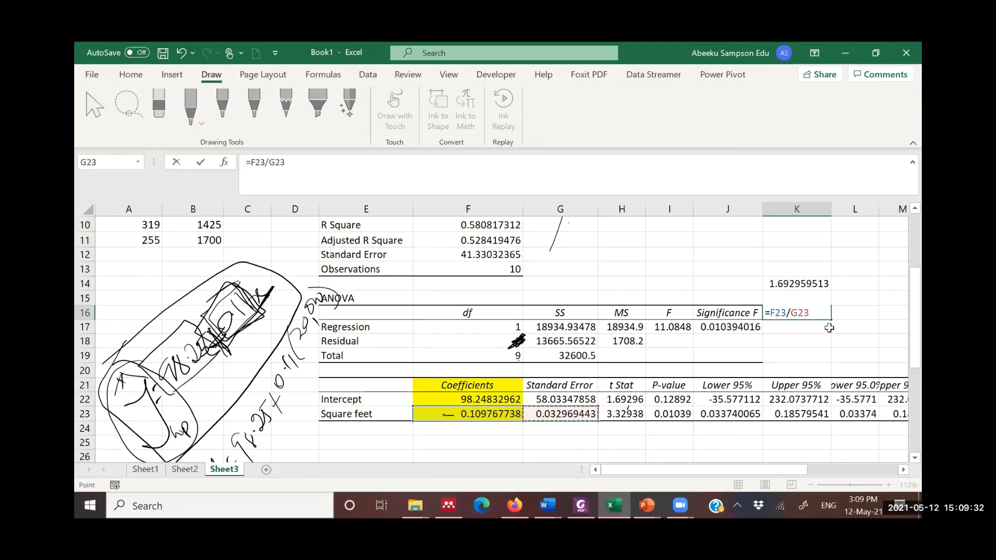
key(Return)
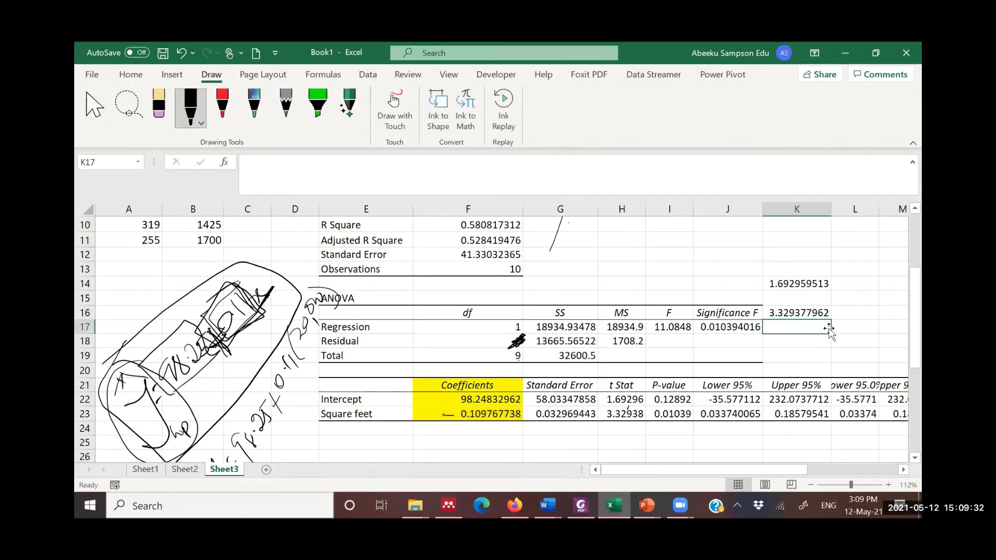
click(636, 415)
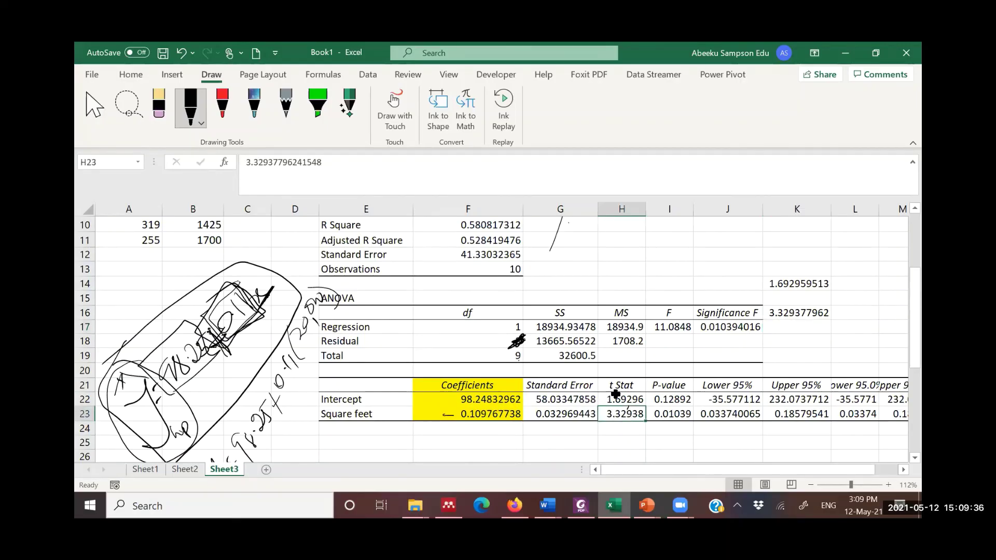
- Clear the Intercept and Square feet standard errors in G22:G23 to test the dependent formulas, and undo the deletion
drag(573, 398, 575, 412)
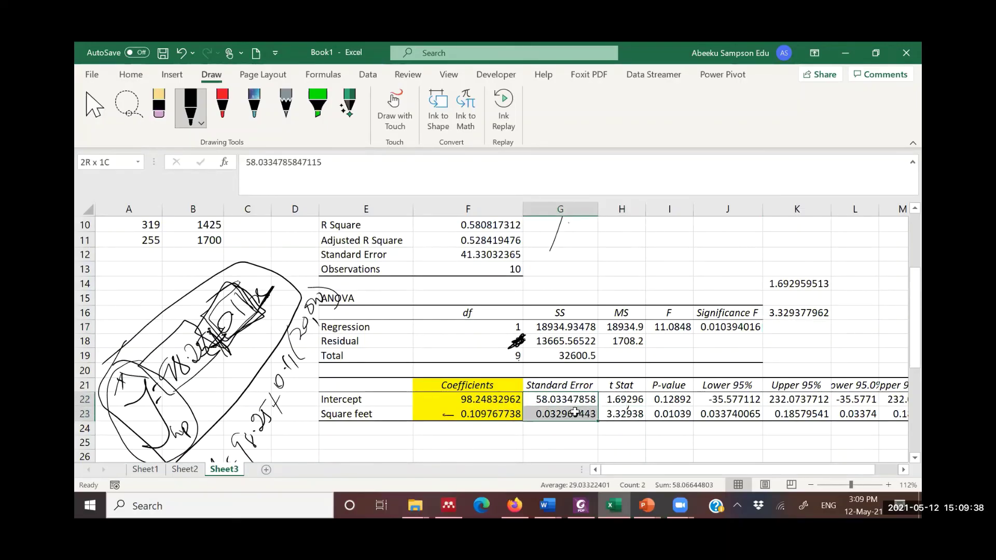
drag(631, 398, 627, 413)
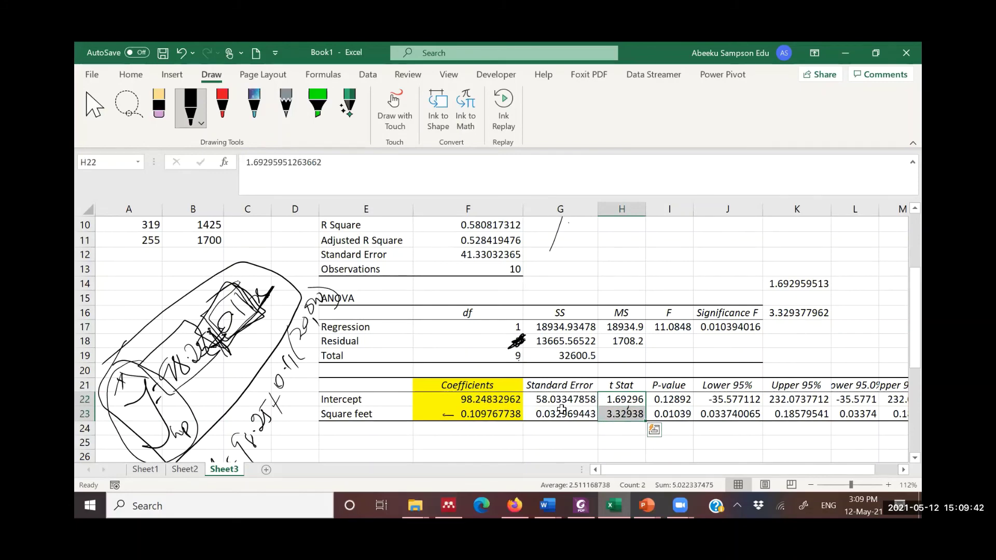
drag(562, 399, 562, 409)
key(Delete)
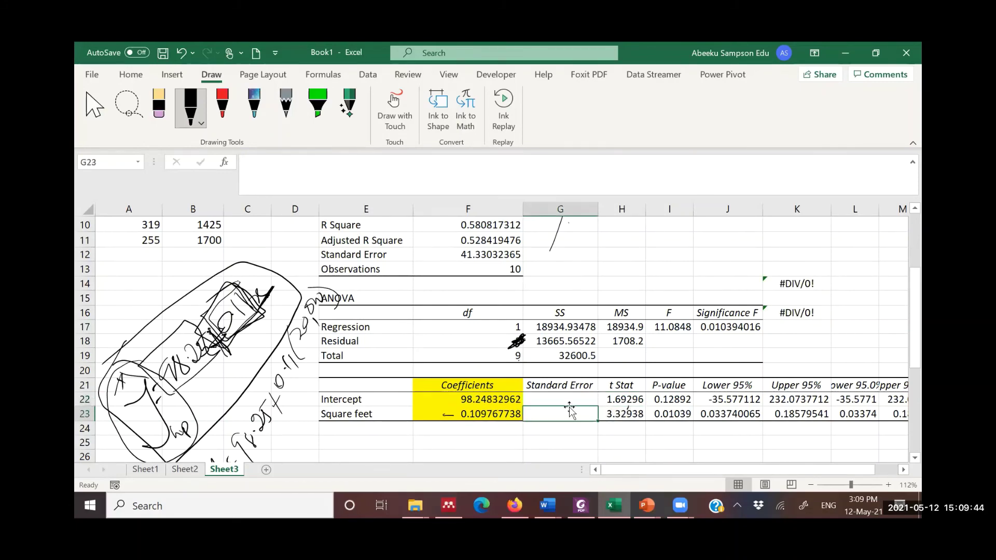
click(562, 401)
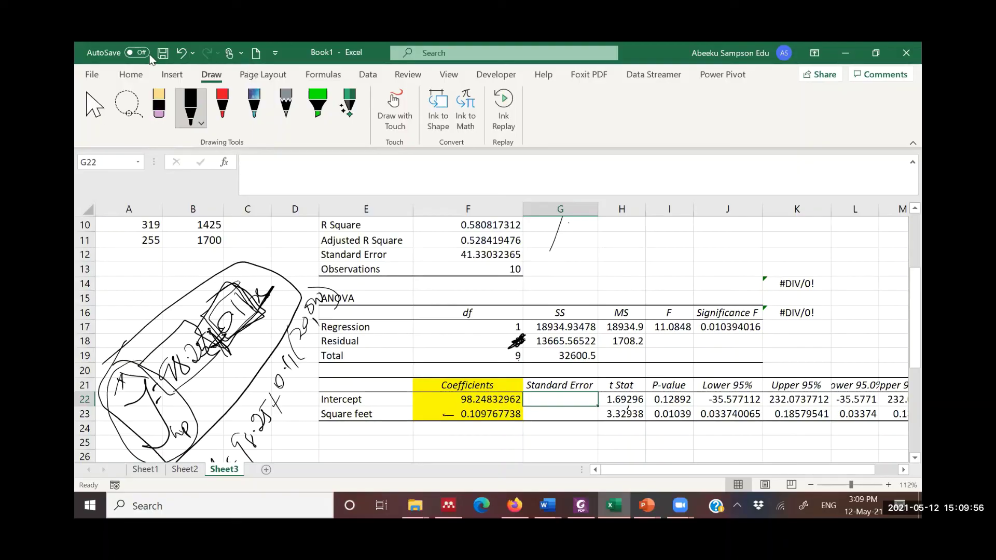
click(182, 53)
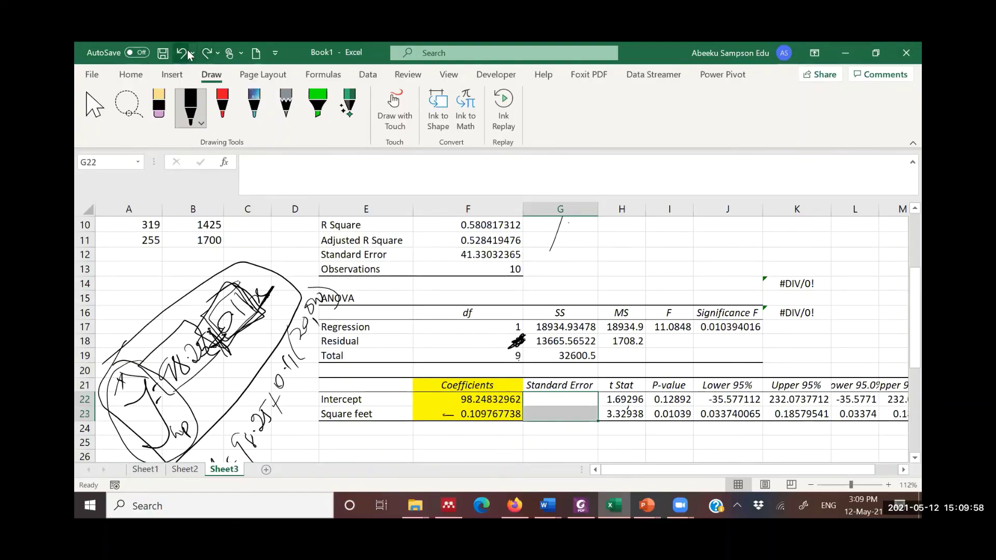
- Clear the t Stat values in H22:H23, undo the deletion, and select the Intercept P-value and t Stat
drag(628, 401, 669, 455)
click(629, 411)
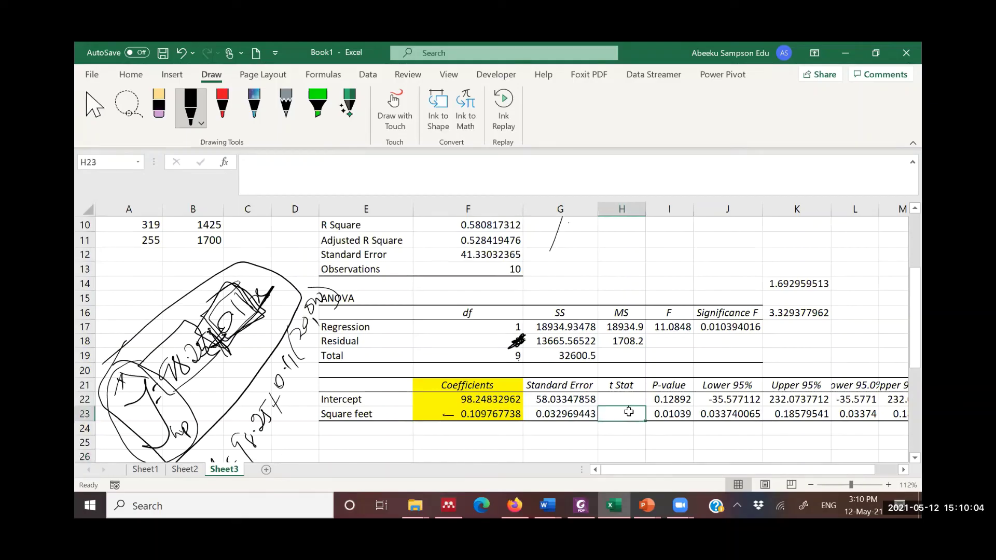
click(660, 440)
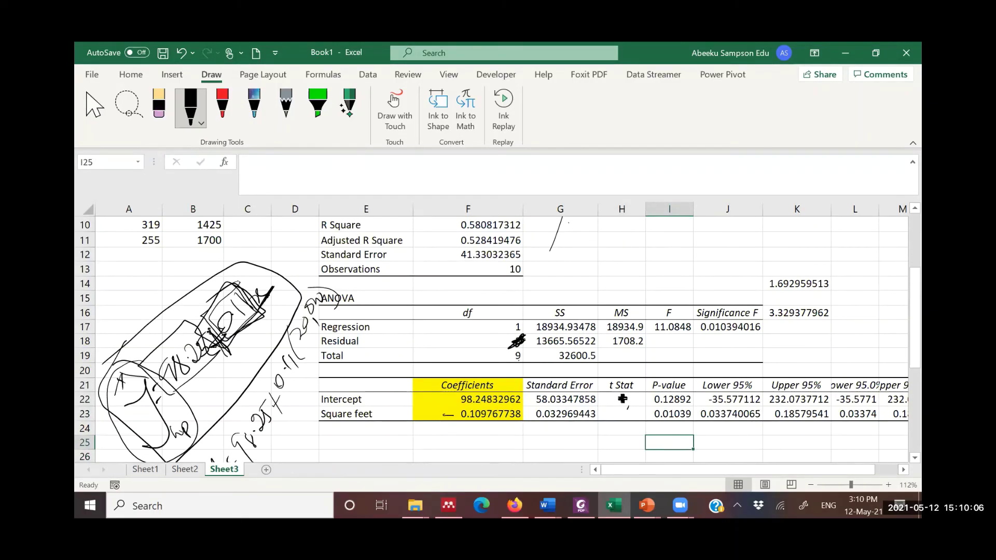
click(181, 53)
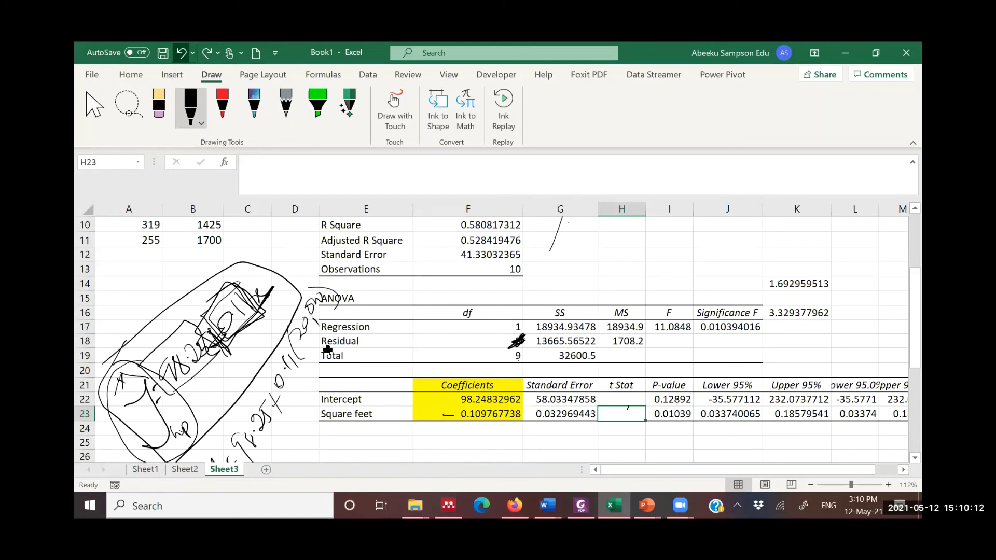
click(181, 52)
click(670, 400)
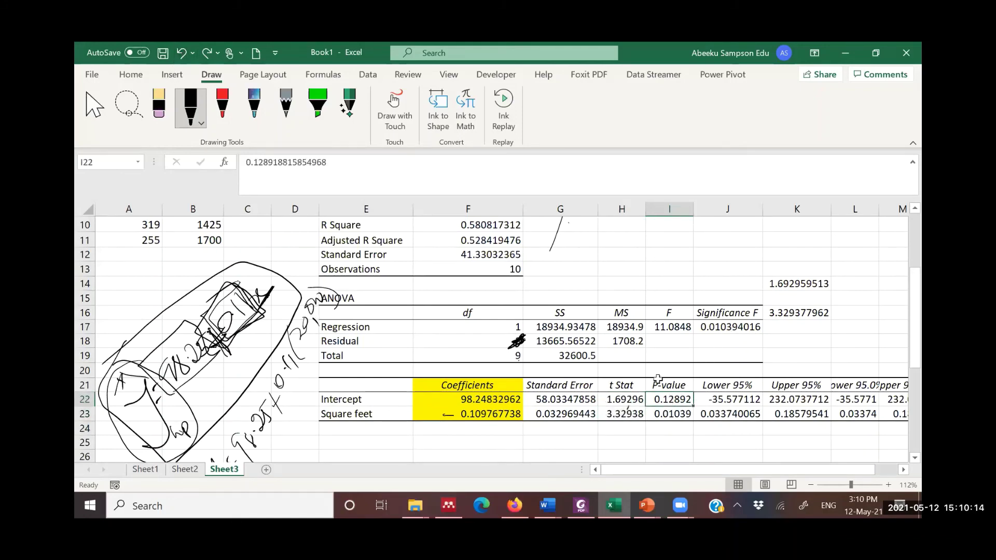
click(633, 401)
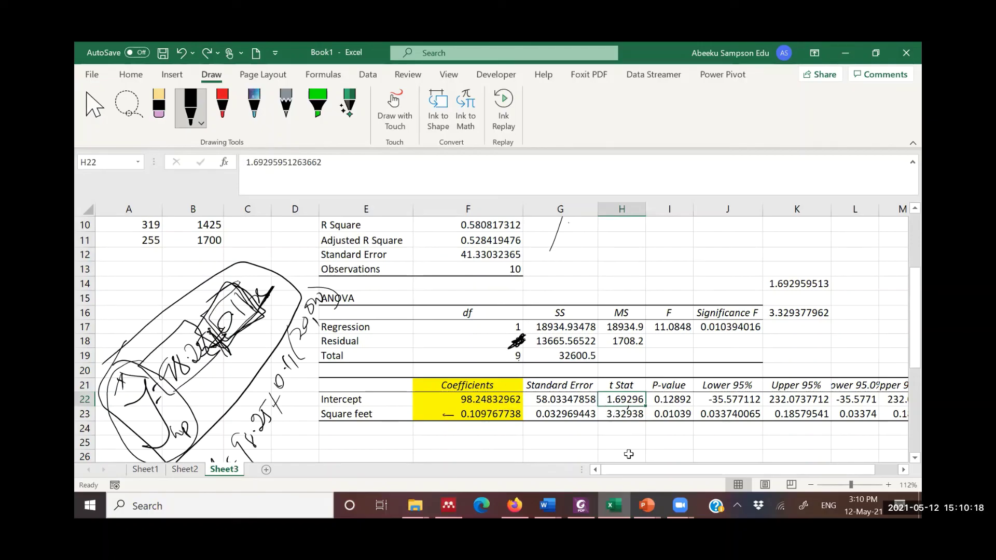
- Switch to the Session 13 presentation in PowerPoint, start the slide show from Regression Using Excel, and advance to the Excel Output slide
click(647, 506)
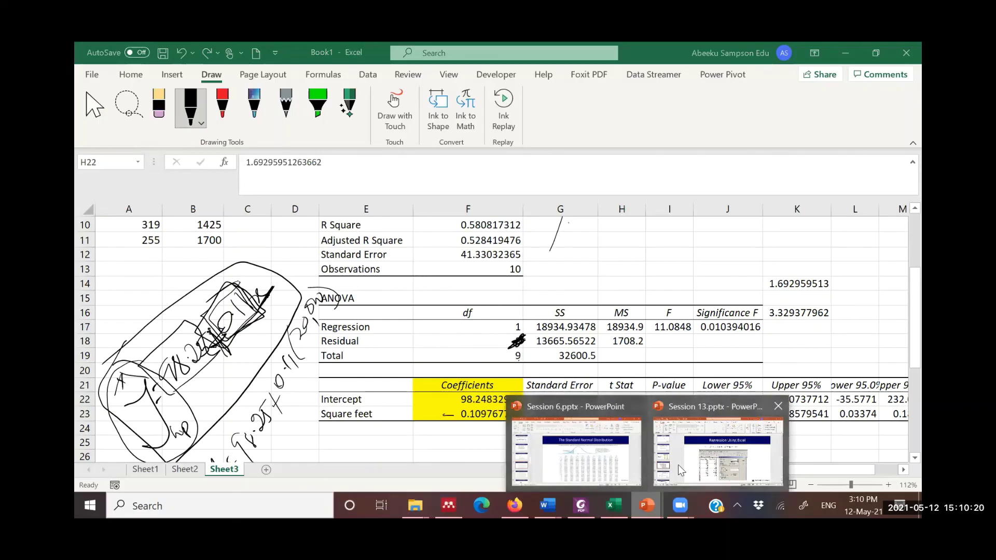
click(676, 447)
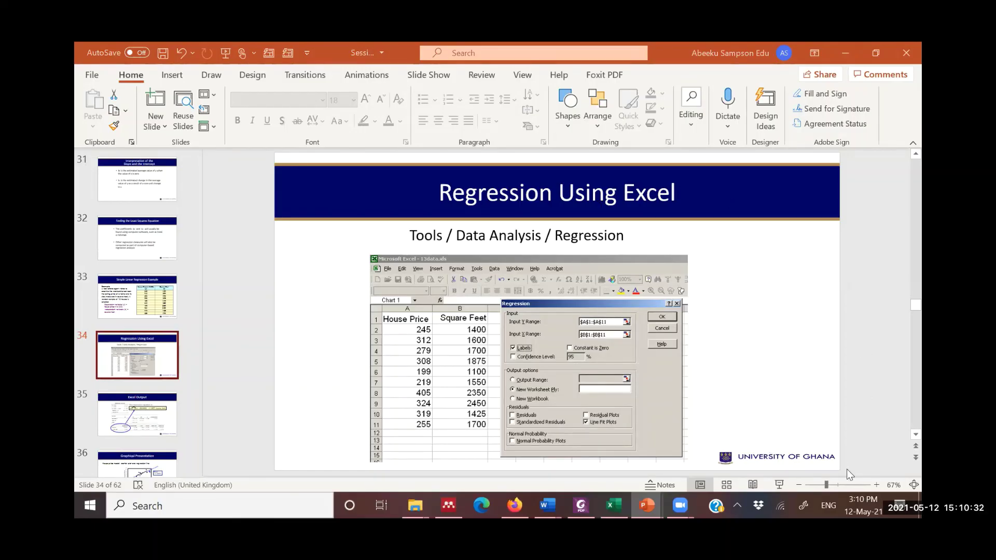
click(779, 485)
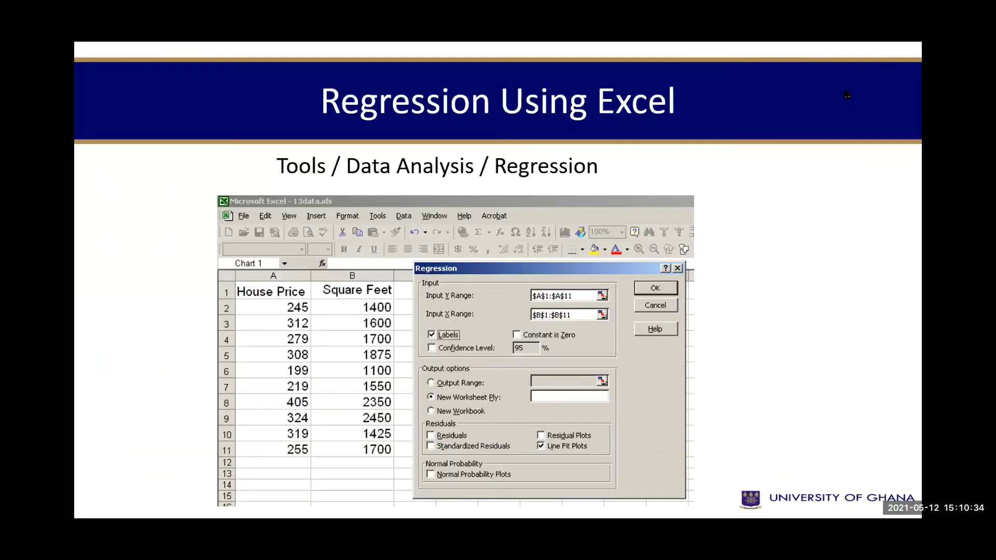
key(Right)
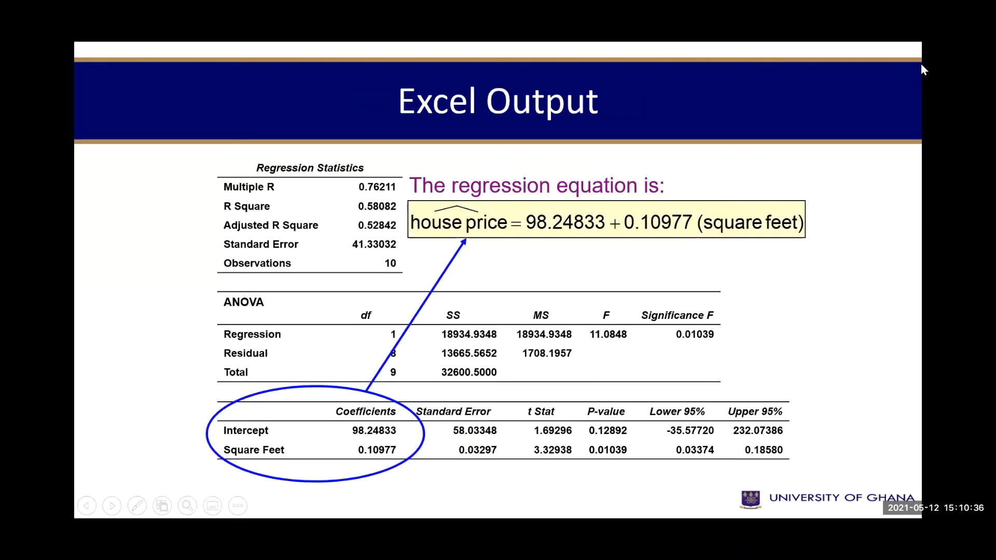